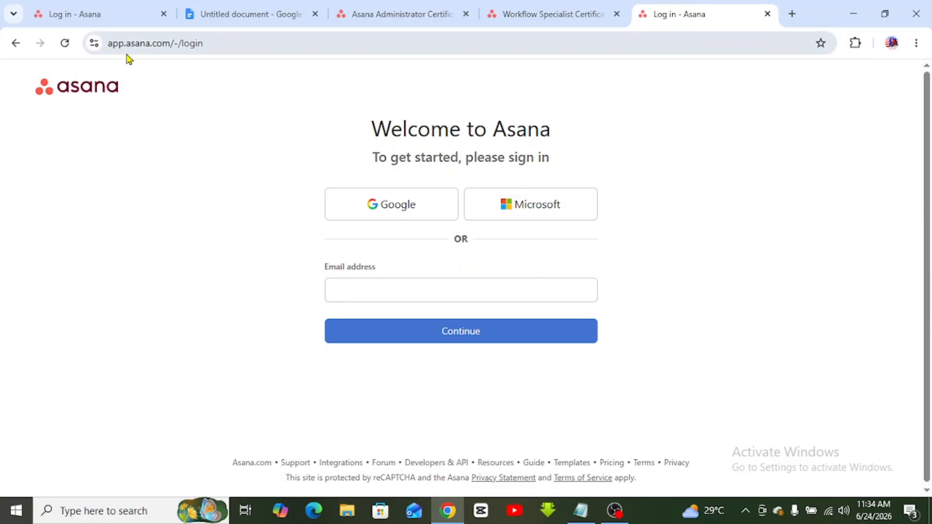
- Go to asana.com in a new Chrome tab by entering 'asa' in the address bar
click(791, 14)
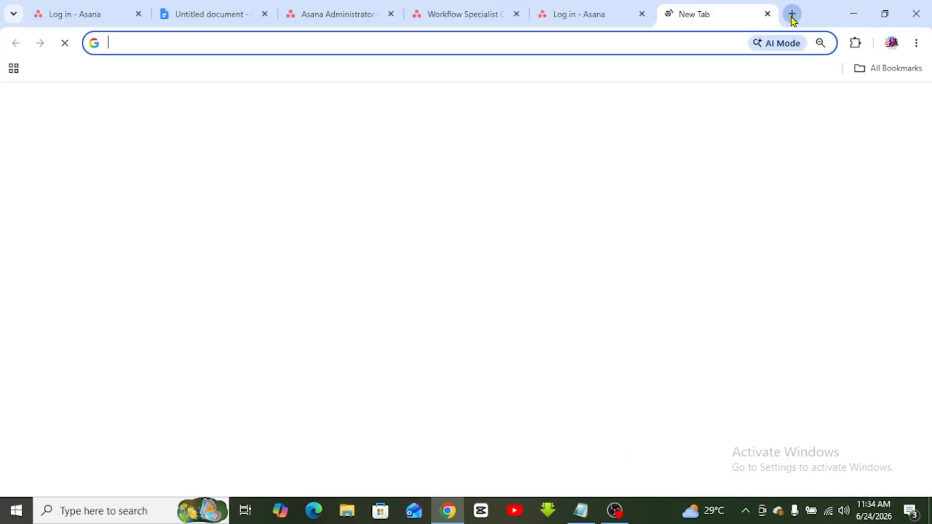
text(sa)
key(BackSpace)
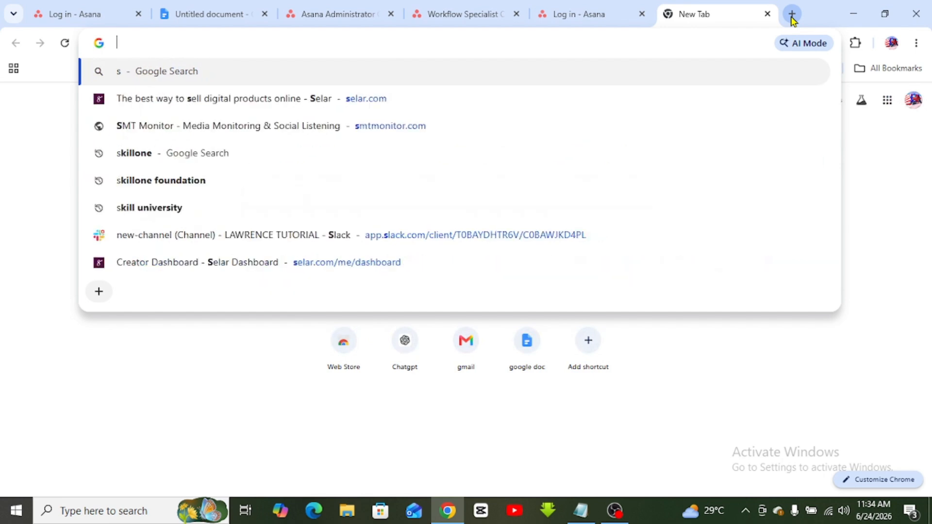
key(BackSpace)
text(asa)
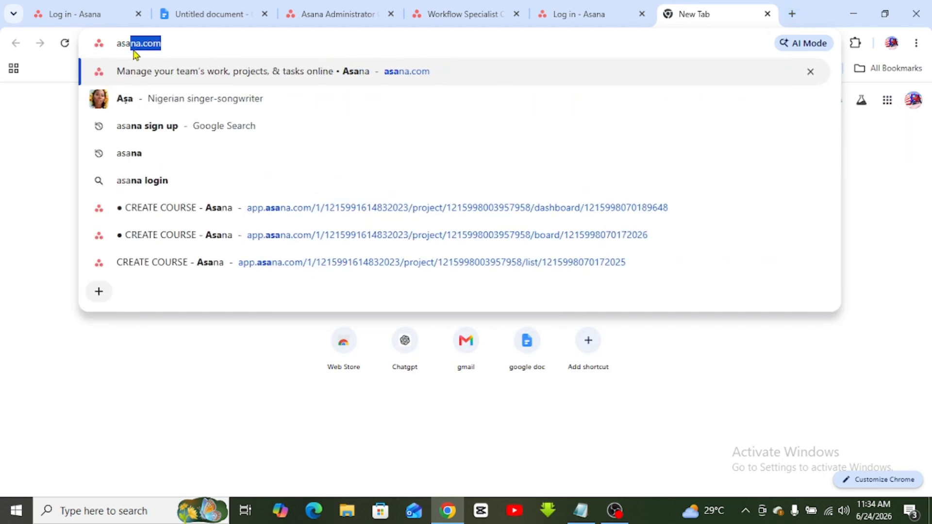
key(Return)
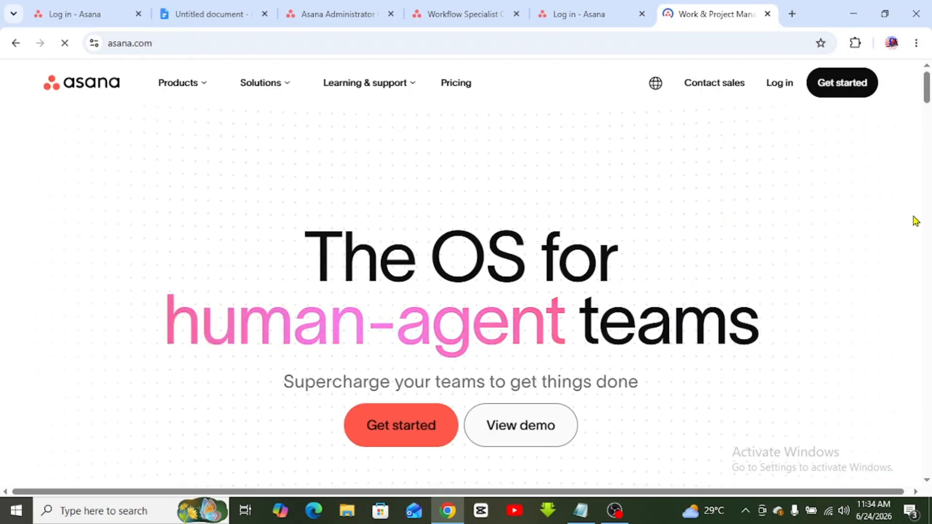
- Log in to Asana from the login page using the Google button and a chosen Google account
scroll(928, 189, down, 10)
drag(931, 185, 930, 78)
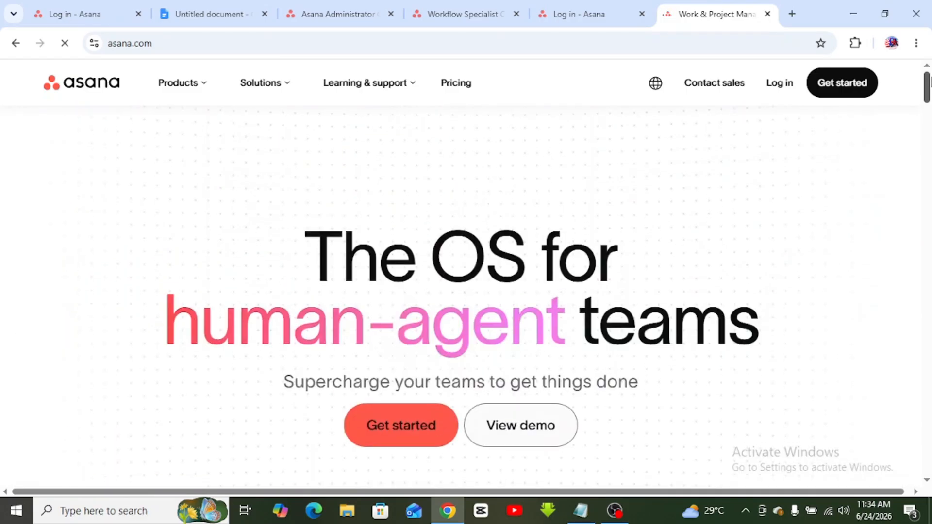
click(849, 96)
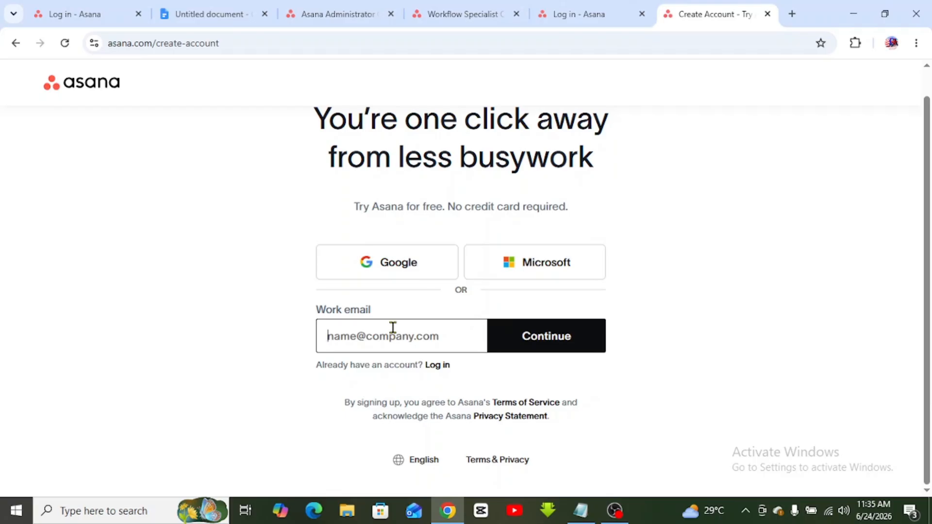
click(380, 267)
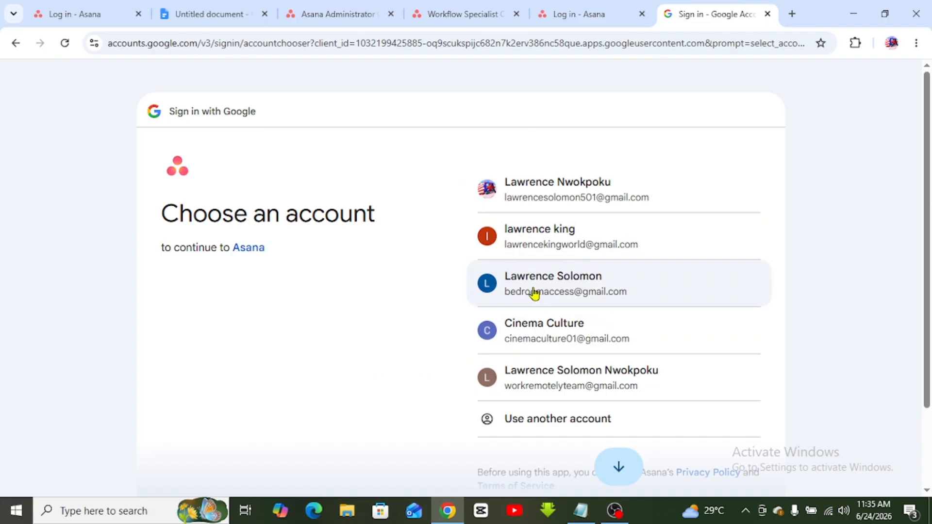
key(alt+Left)
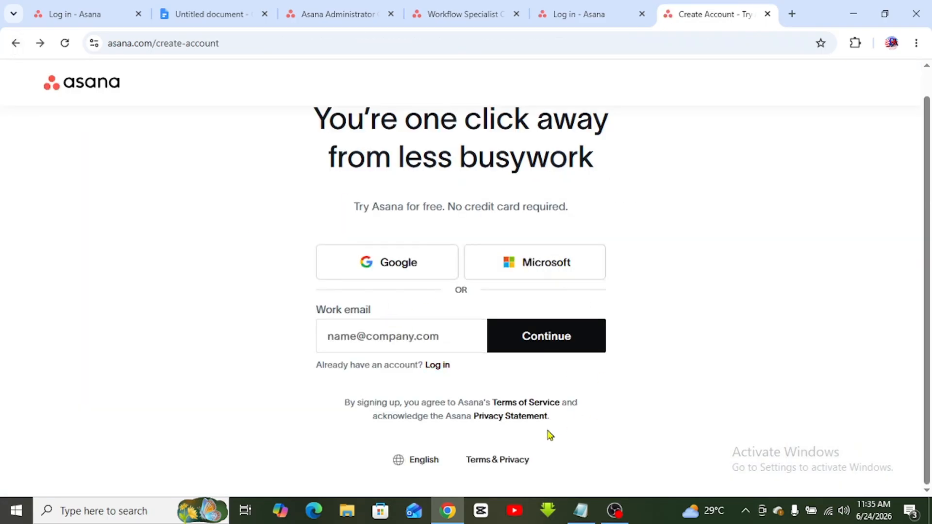
click(439, 366)
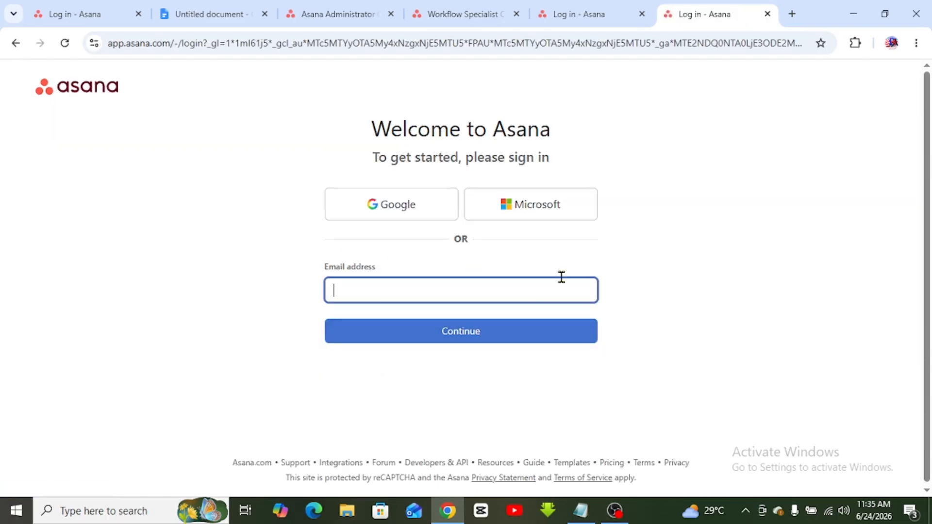
click(398, 205)
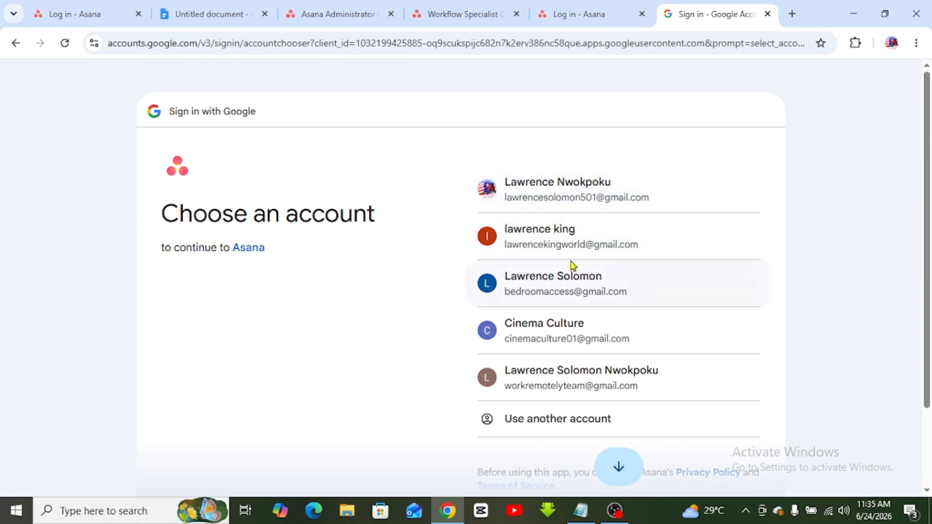
click(569, 350)
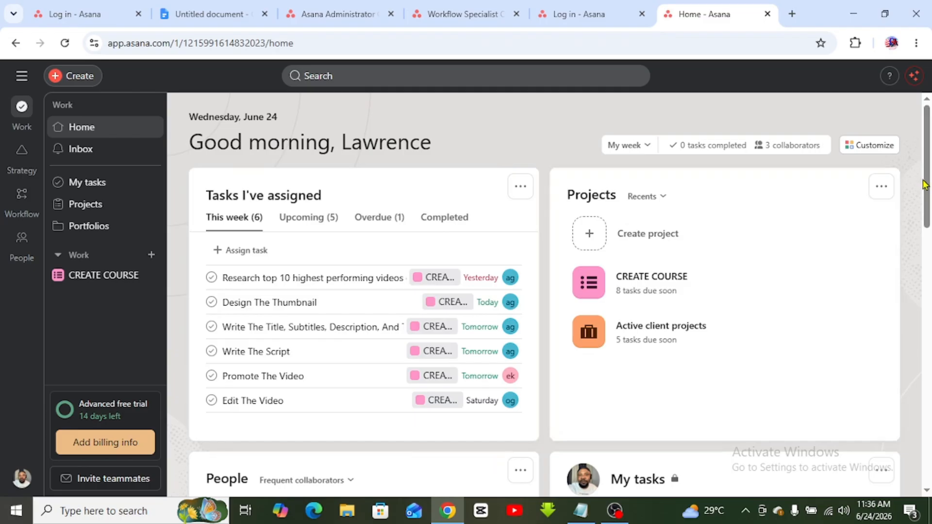
- Open the Create dropdown at the top left of the Asana Home page
mouse_move(926, 185)
mouse_down()
mouse_move(929, 357)
mouse_move(927, 184)
mouse_up()
click(76, 79)
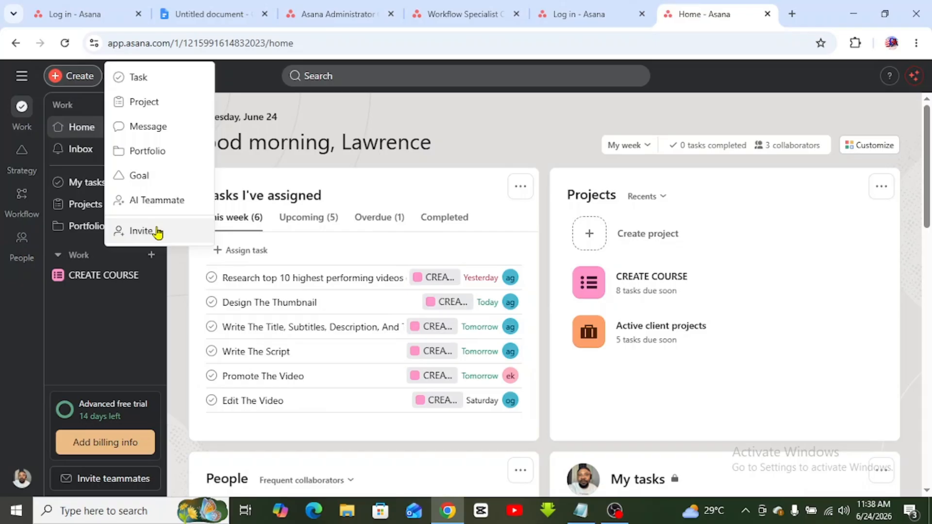
- Start a blank project named 'Youtube Video' and continue to the views step
click(140, 106)
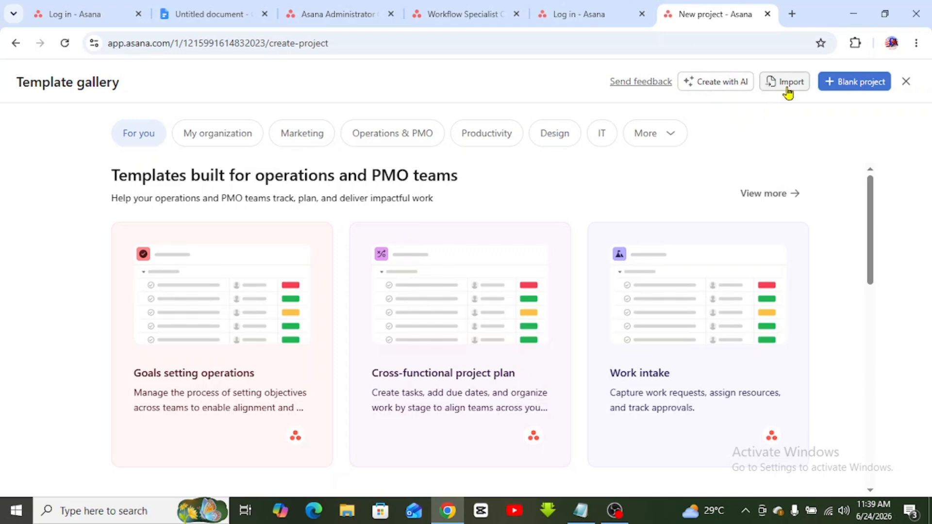
click(856, 84)
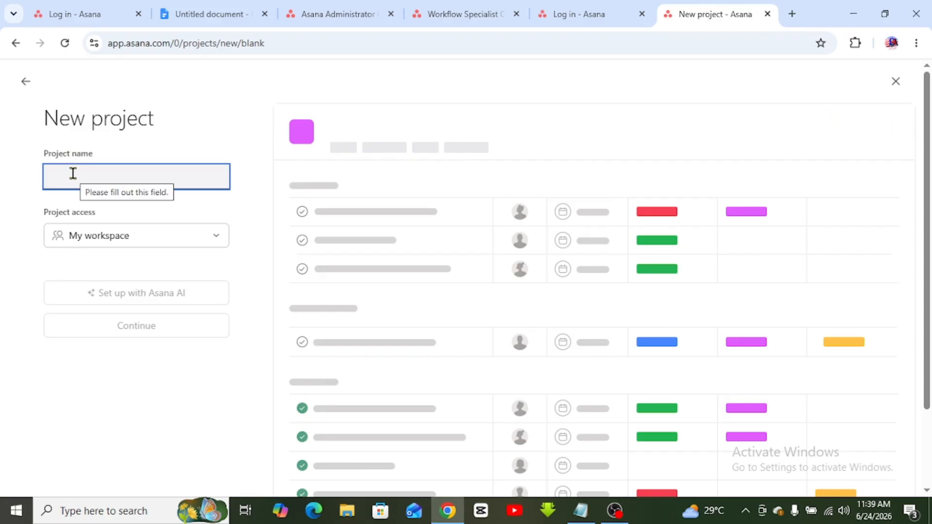
text(Youtube)
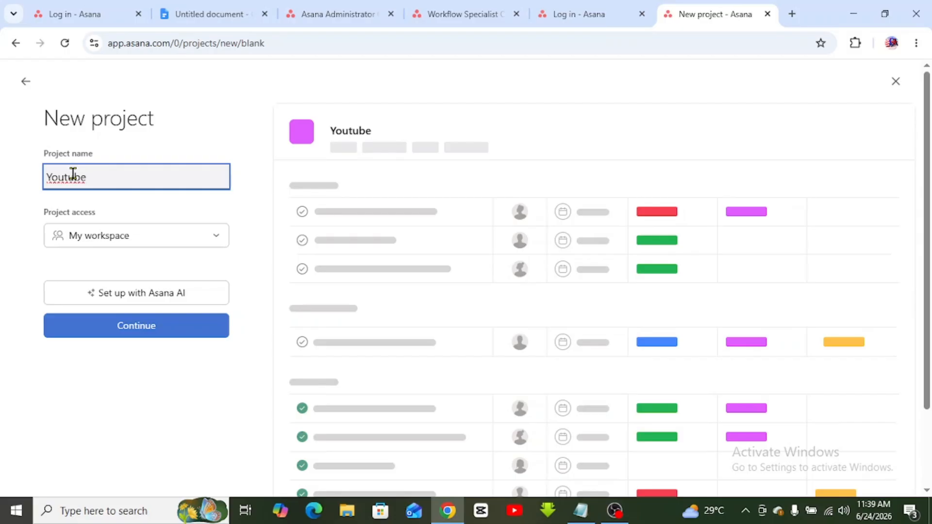
text( Video)
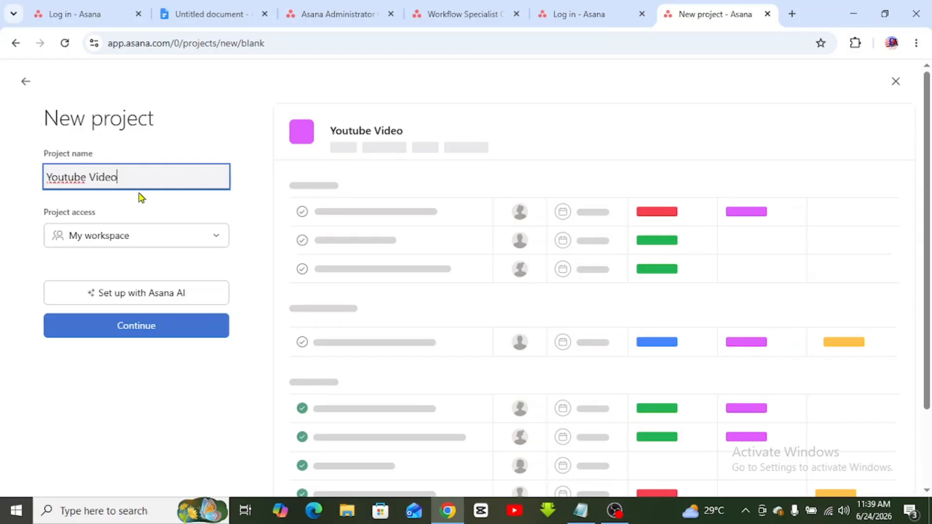
click(154, 205)
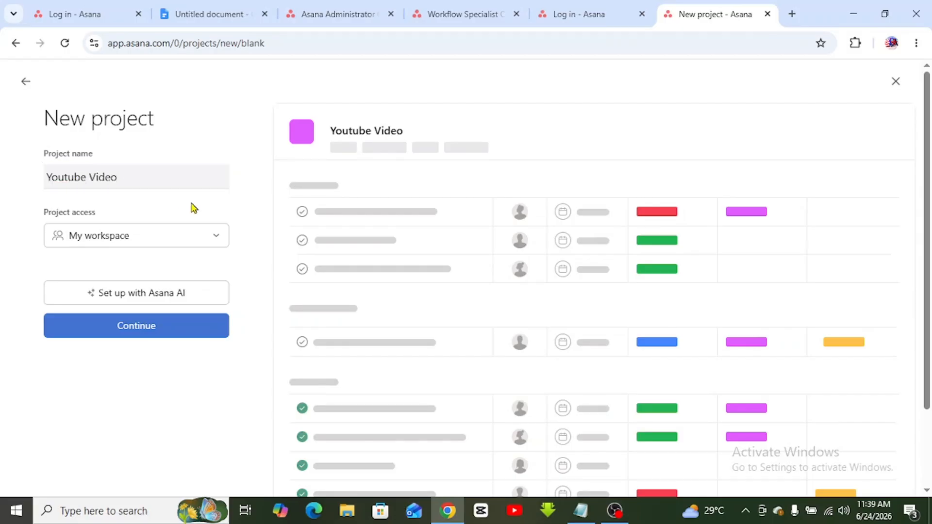
click(147, 325)
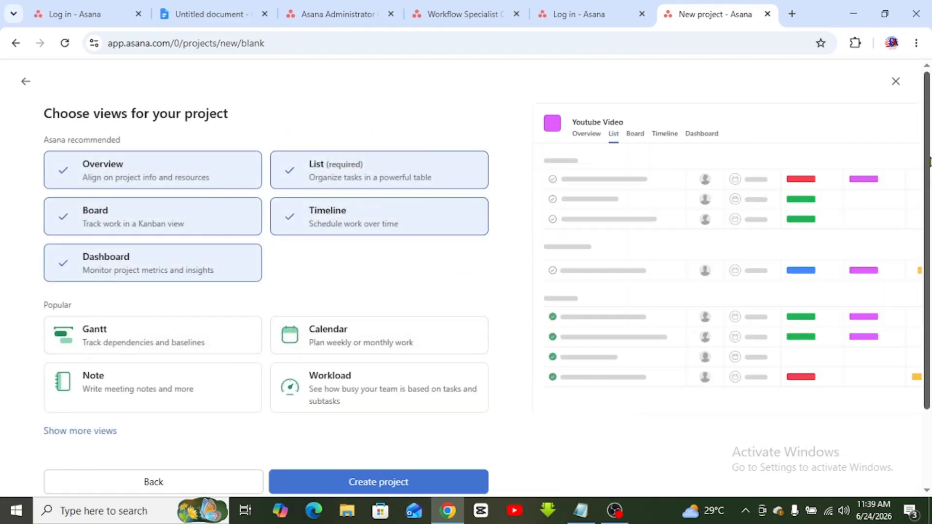
- Deselect Overview and Workload, keeping List, Board, Timeline and Dashboard as the views
scroll(929, 273, down, 2)
scroll(930, 273, up, 2)
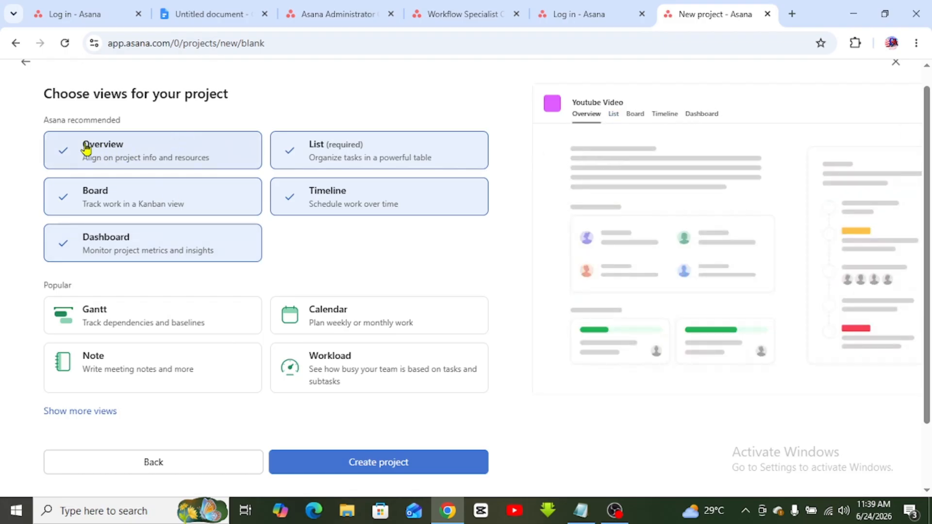
click(125, 155)
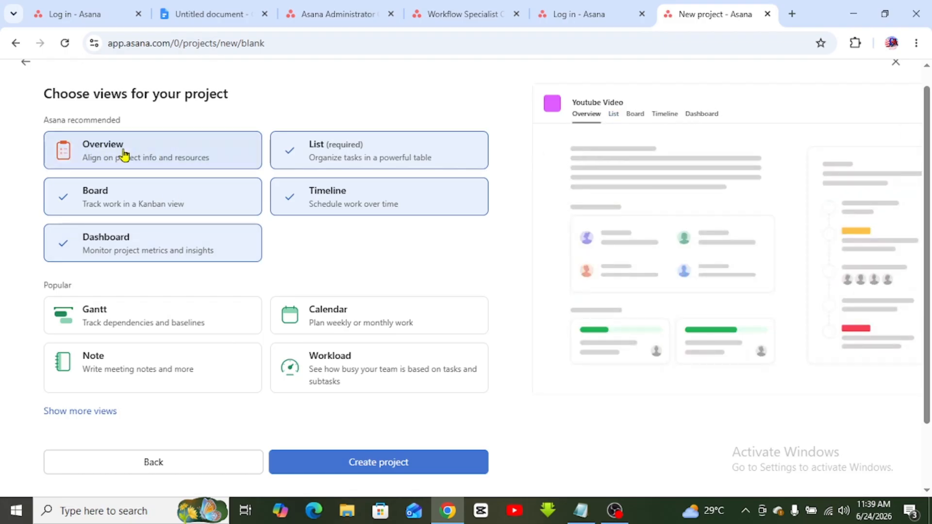
click(96, 154)
click(95, 155)
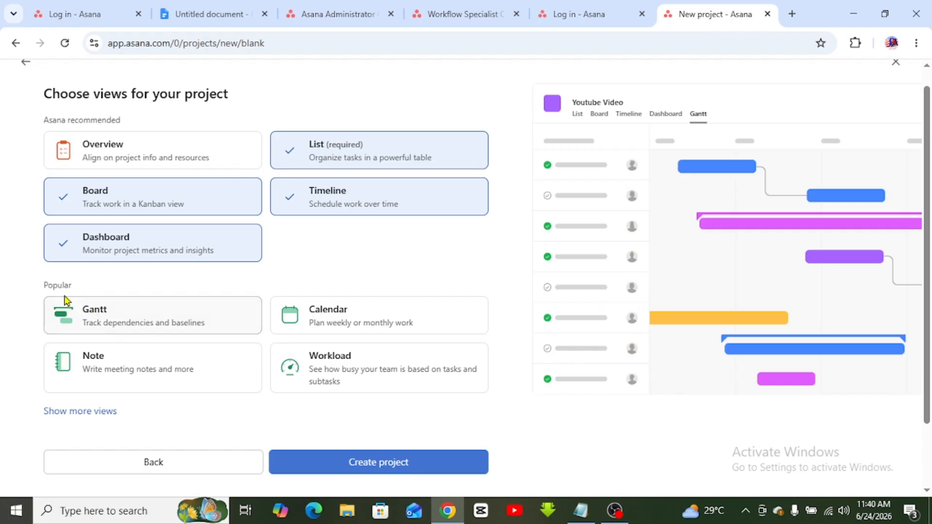
drag(44, 289, 73, 294)
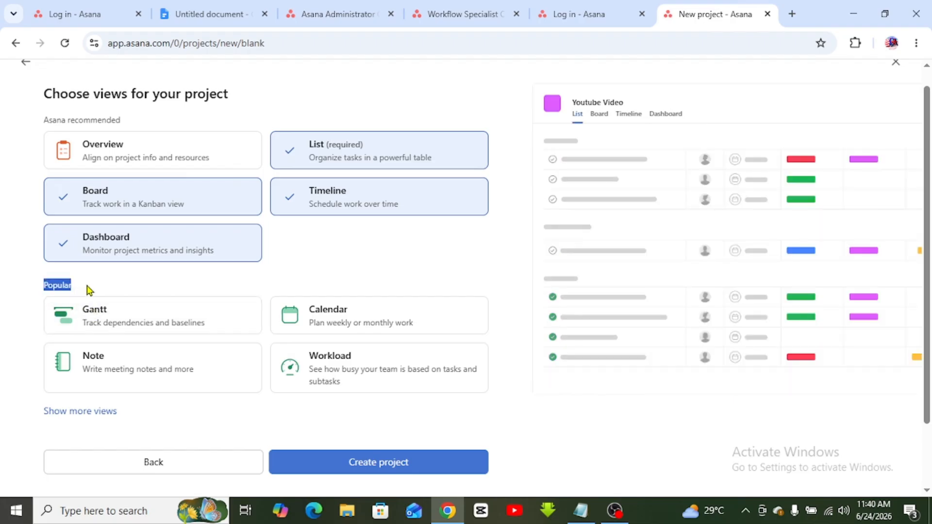
click(96, 288)
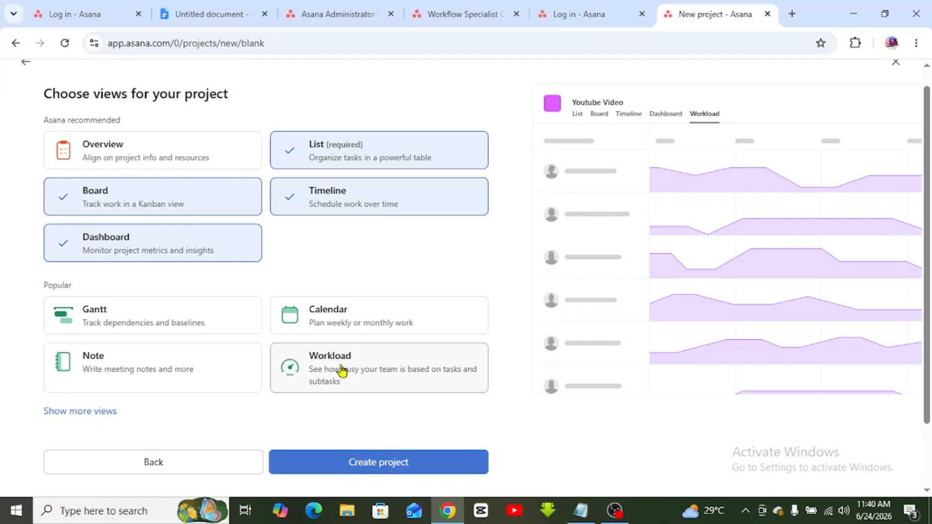
click(348, 371)
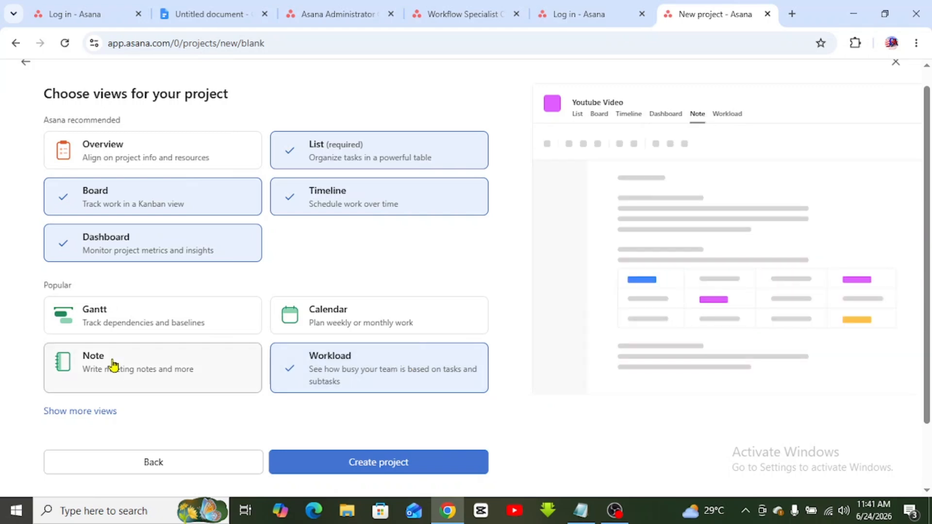
click(358, 351)
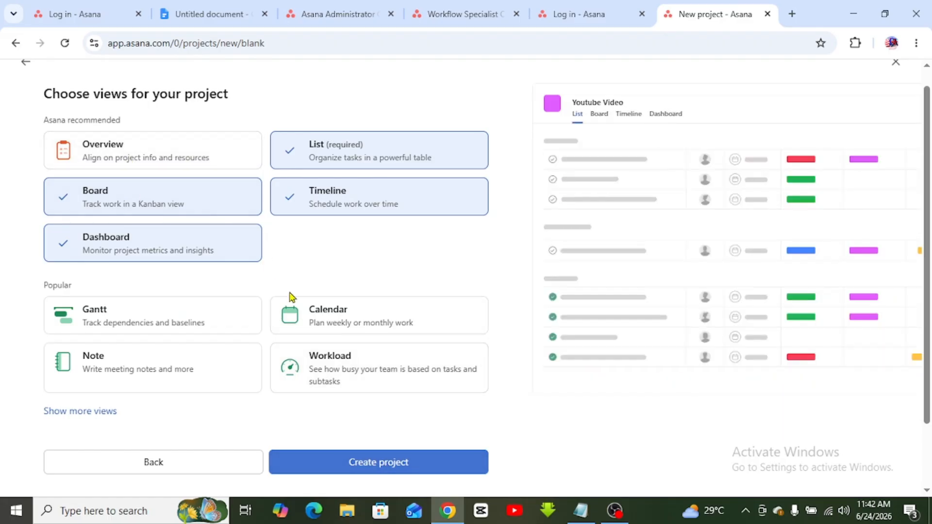
- Finish setup with Create project to open the Youtube Video List view
click(353, 467)
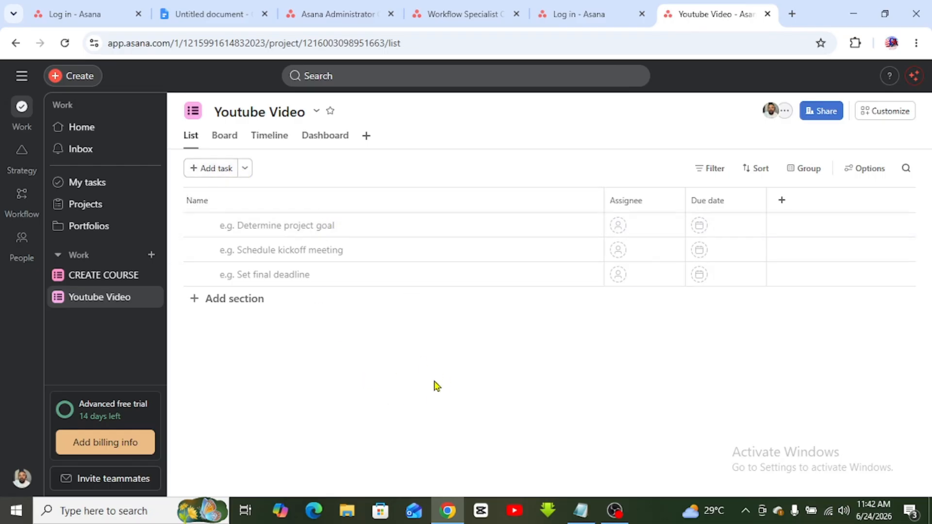
- Look through the Board, Timeline and Dashboard views, then return to the List view
click(191, 136)
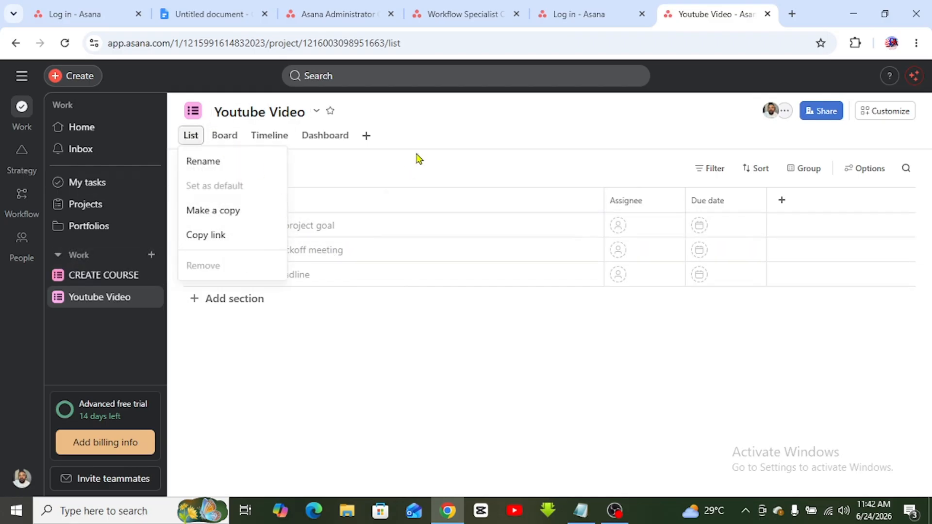
click(435, 146)
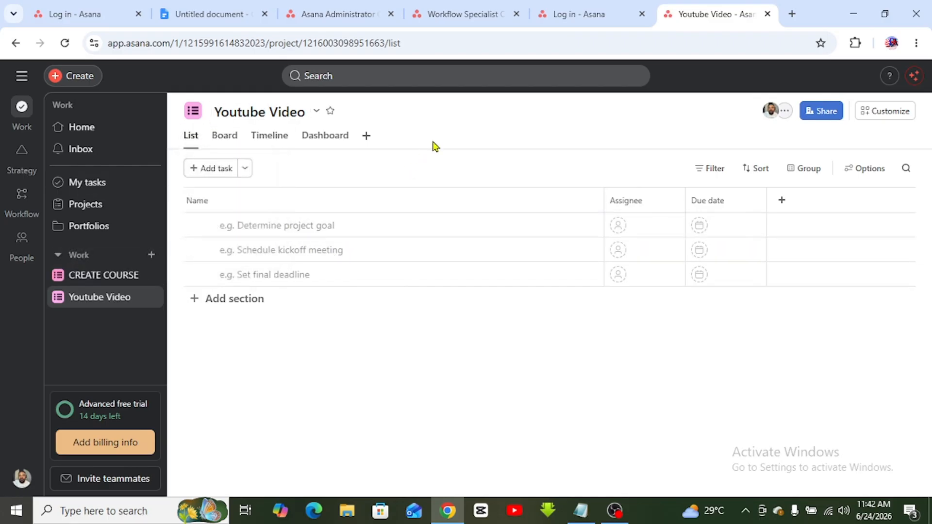
click(236, 137)
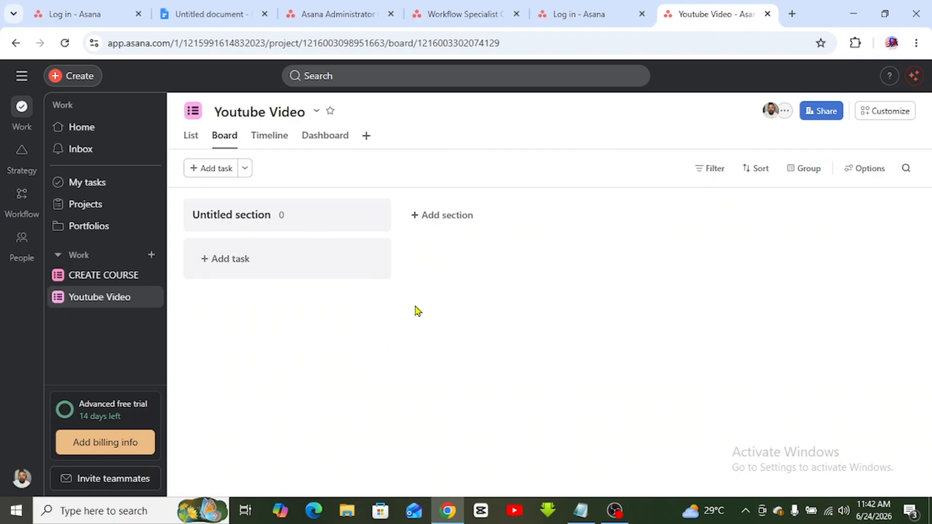
click(271, 139)
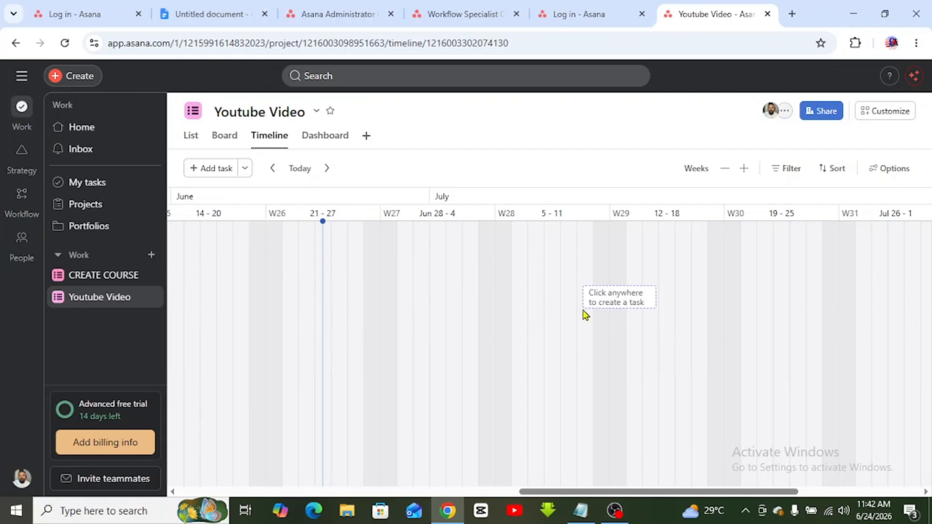
click(331, 143)
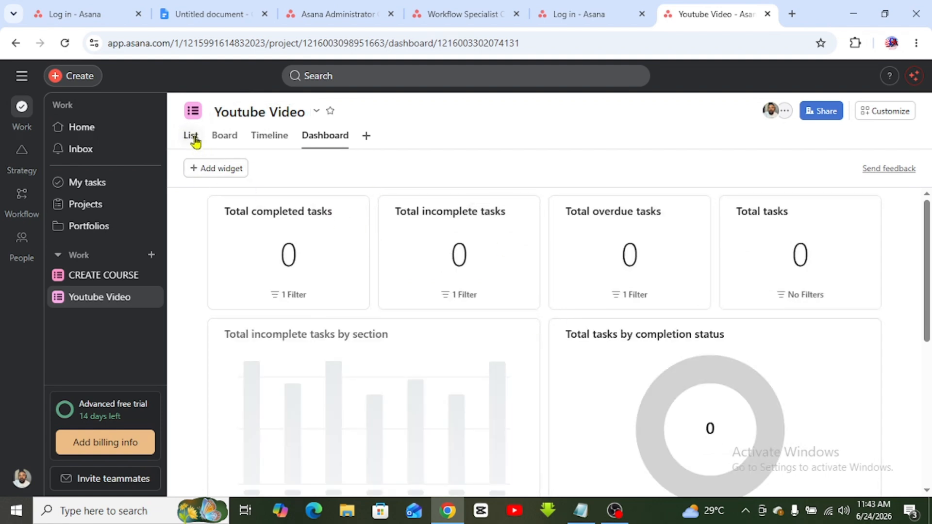
click(191, 140)
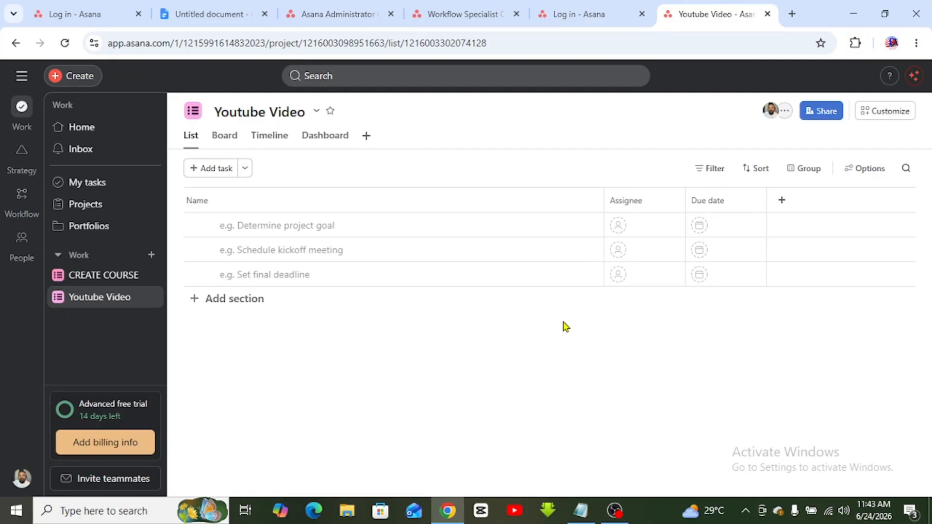
click(832, 115)
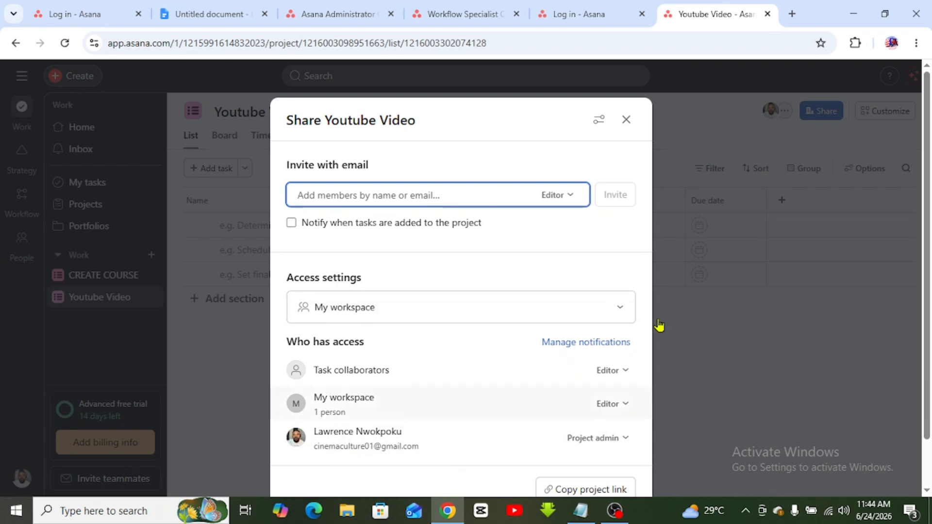
click(686, 256)
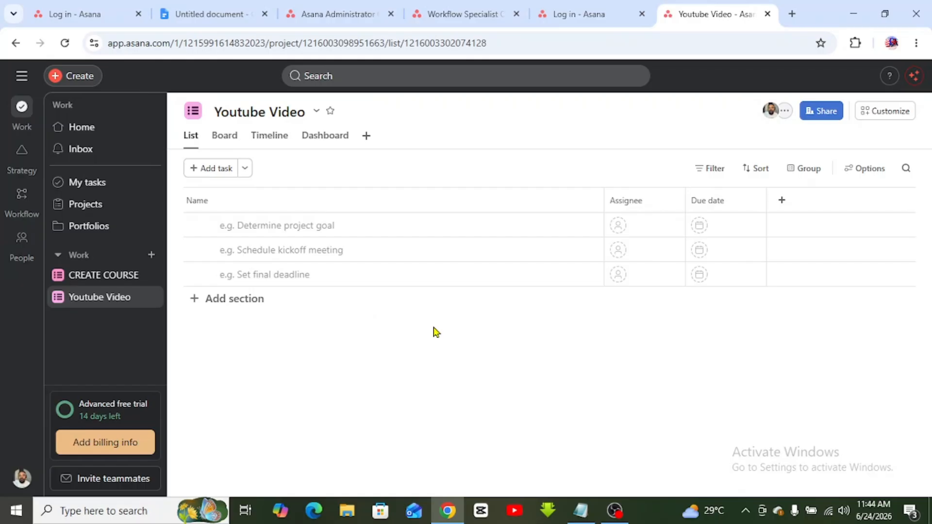
- Open the 'emails' file in Notepad through File > Open
click(581, 511)
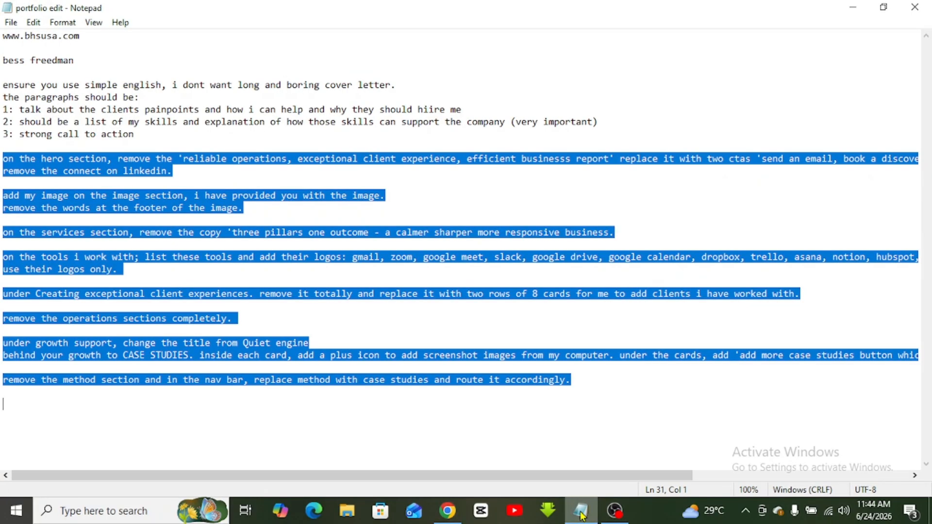
click(433, 356)
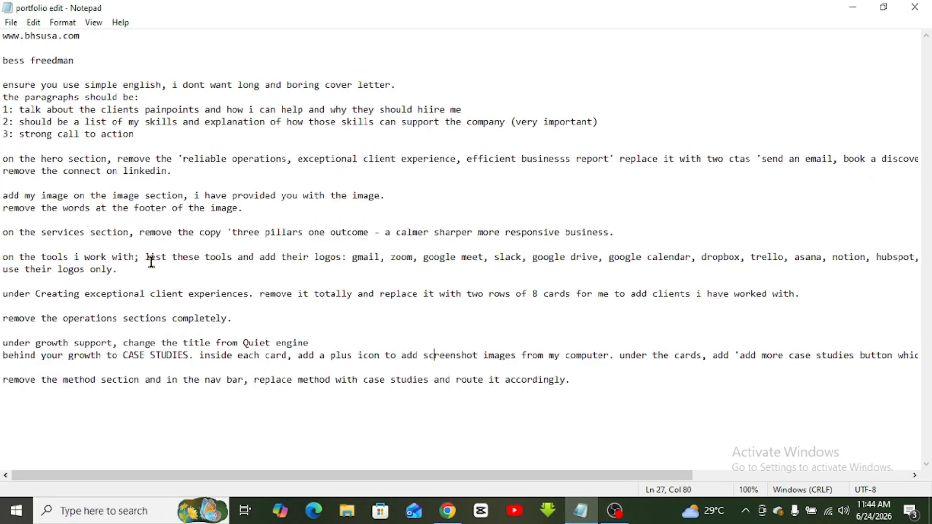
click(9, 22)
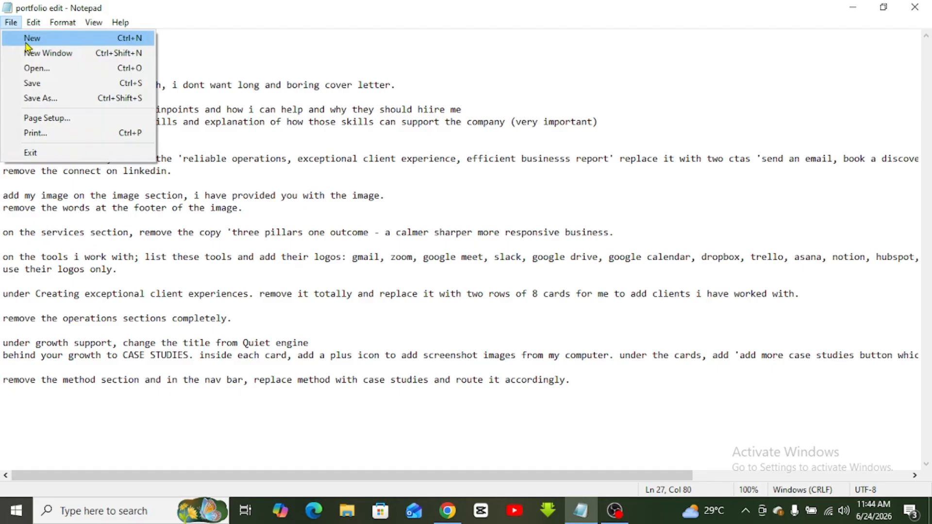
click(37, 68)
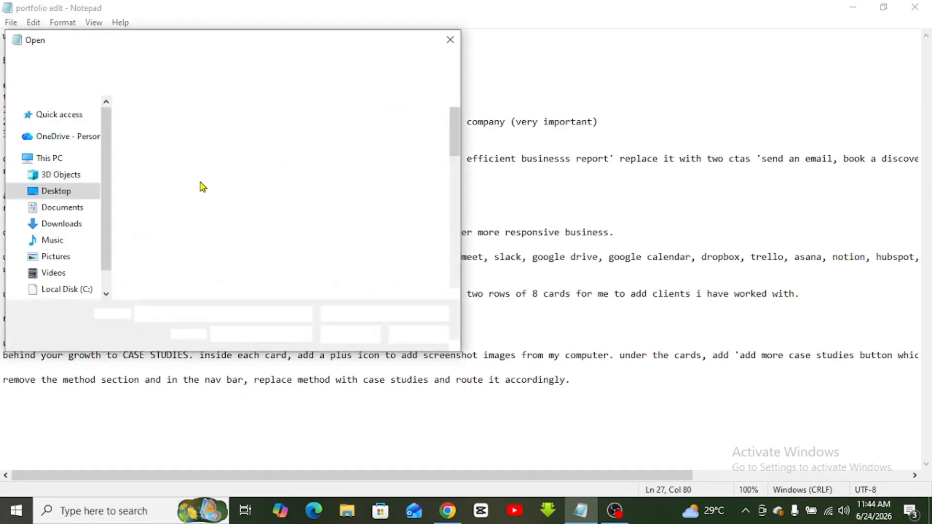
drag(449, 149, 451, 291)
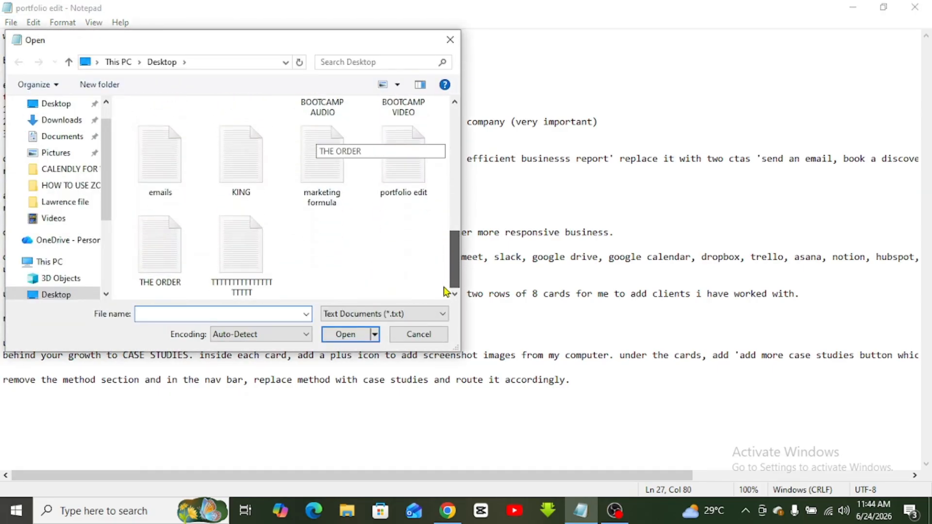
double_click(189, 173)
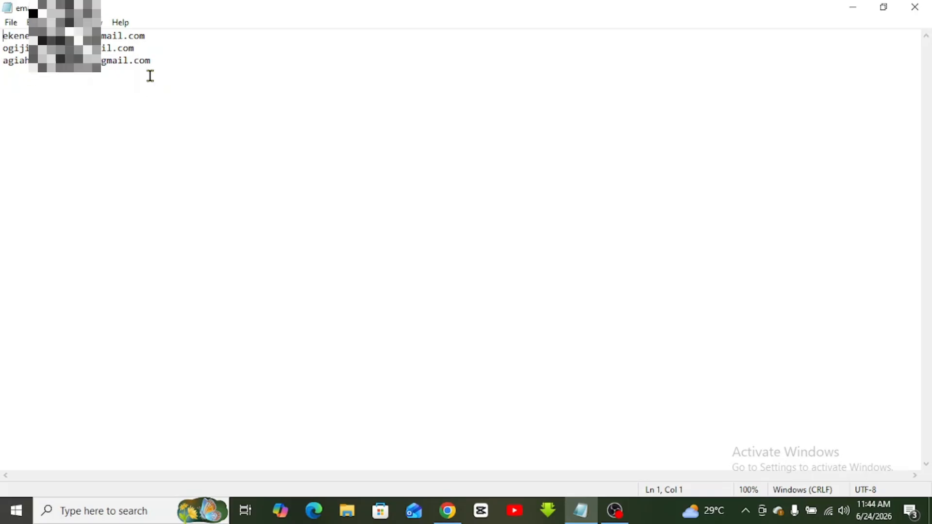
- Insert a new first line, select the first e-mail address, and return to Chrome
key(Return)
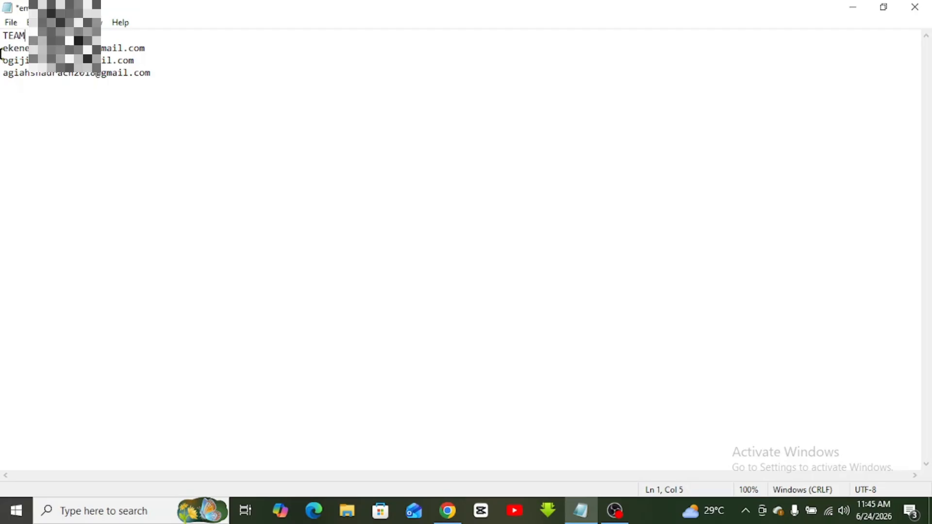
drag(141, 48, 138, 42)
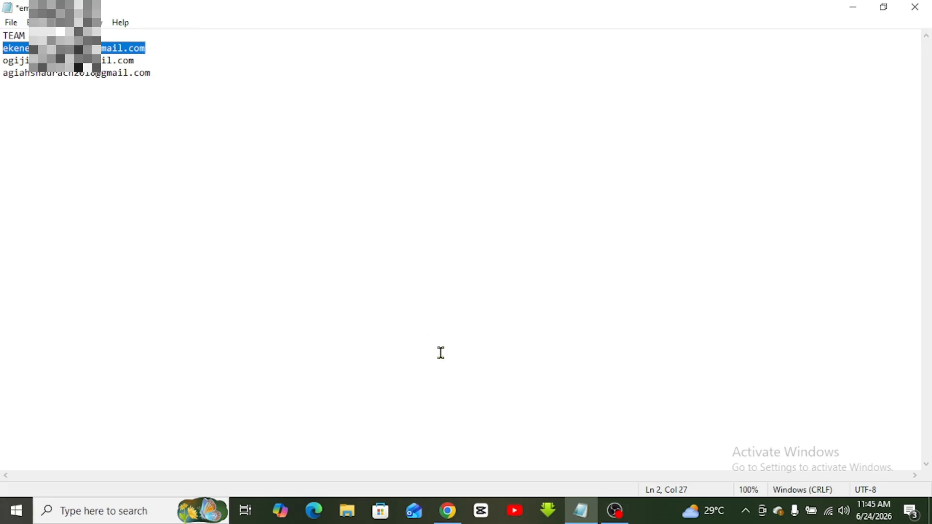
click(448, 511)
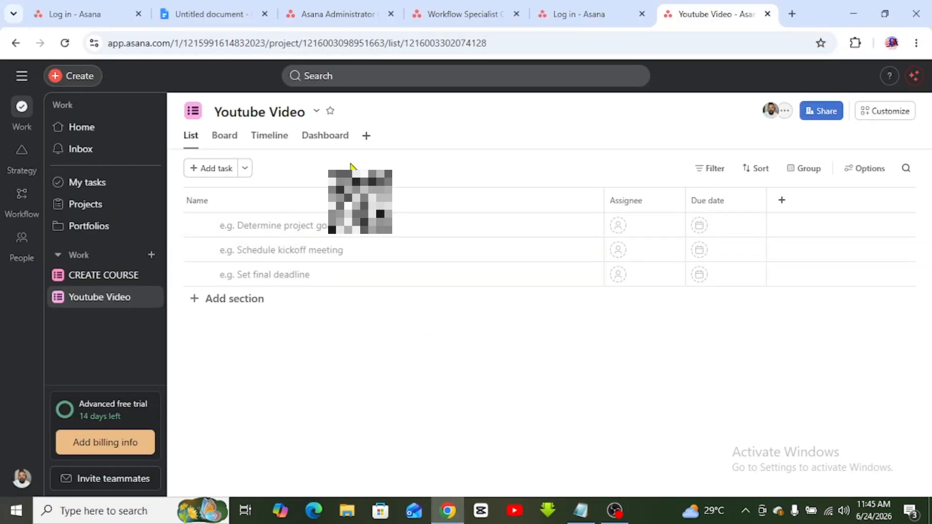
- Share the project with the three team e-mail addresses as Editors and send the invites
click(821, 113)
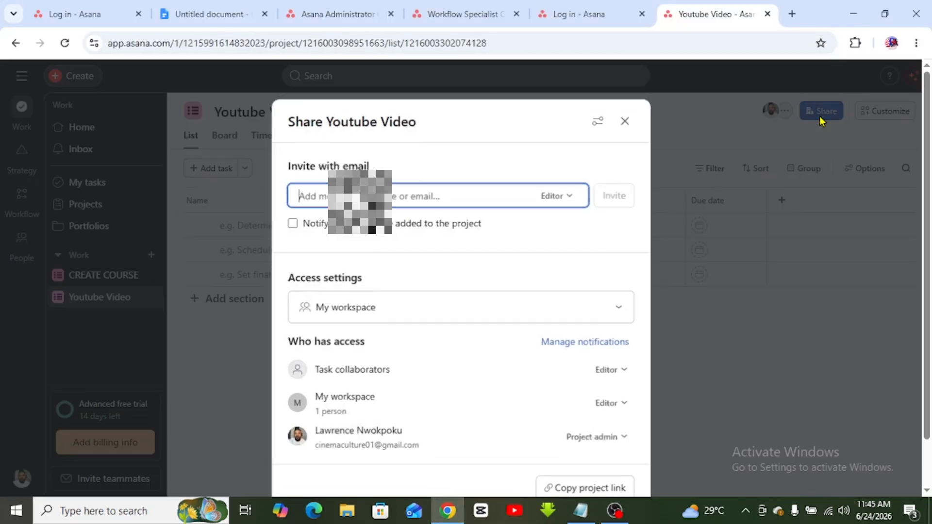
key(ctrl+v)
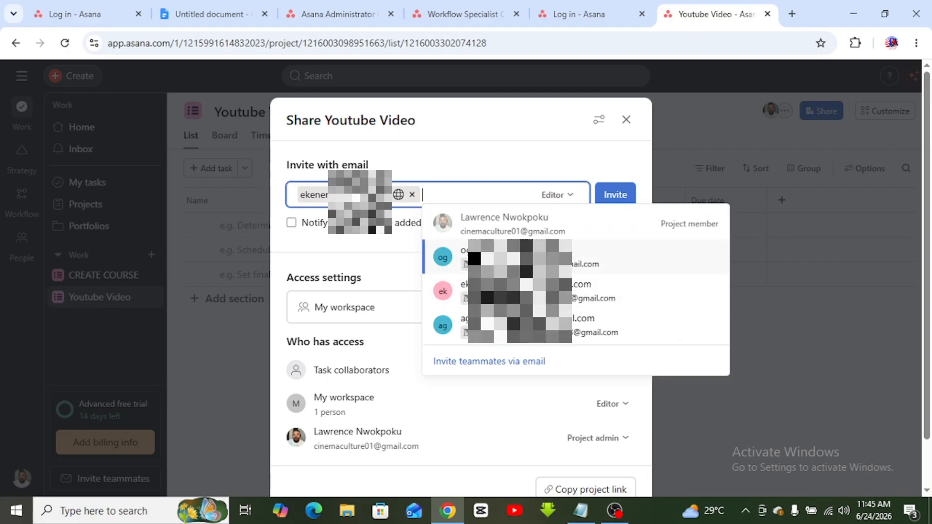
click(520, 260)
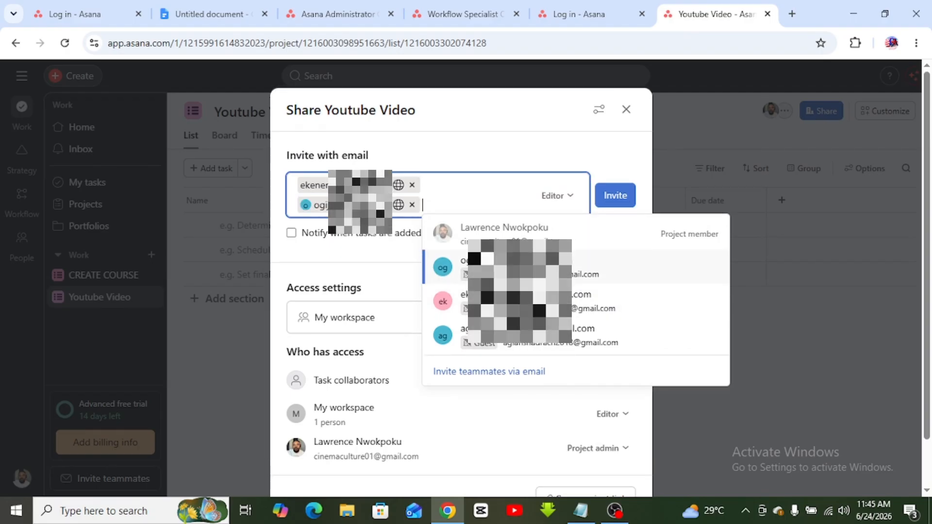
click(522, 335)
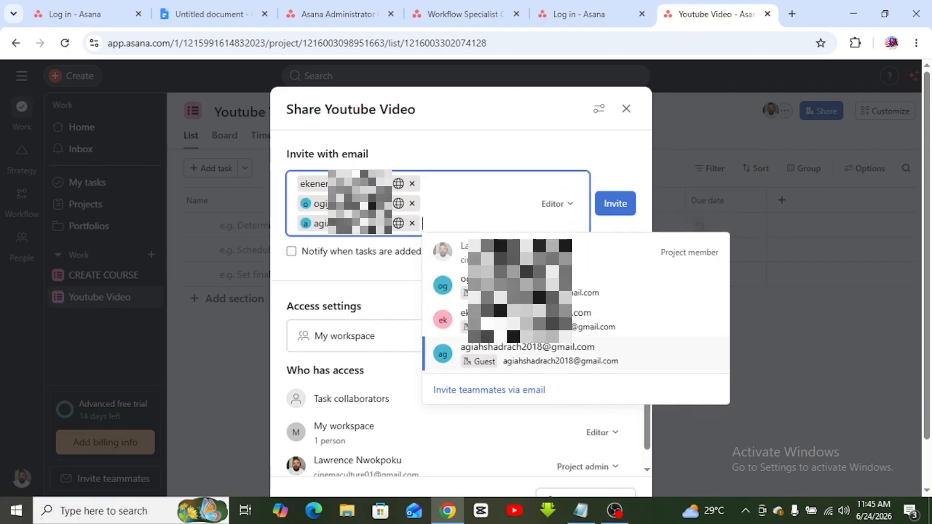
click(571, 141)
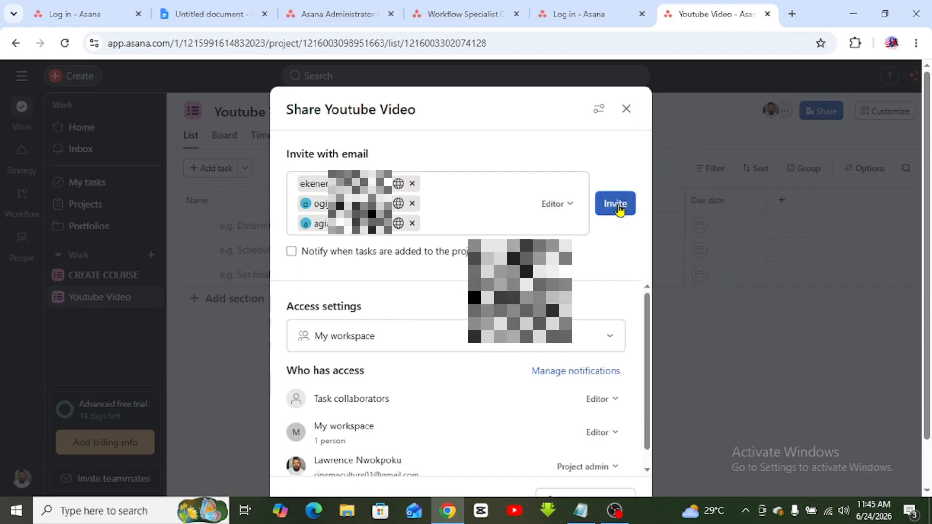
click(564, 205)
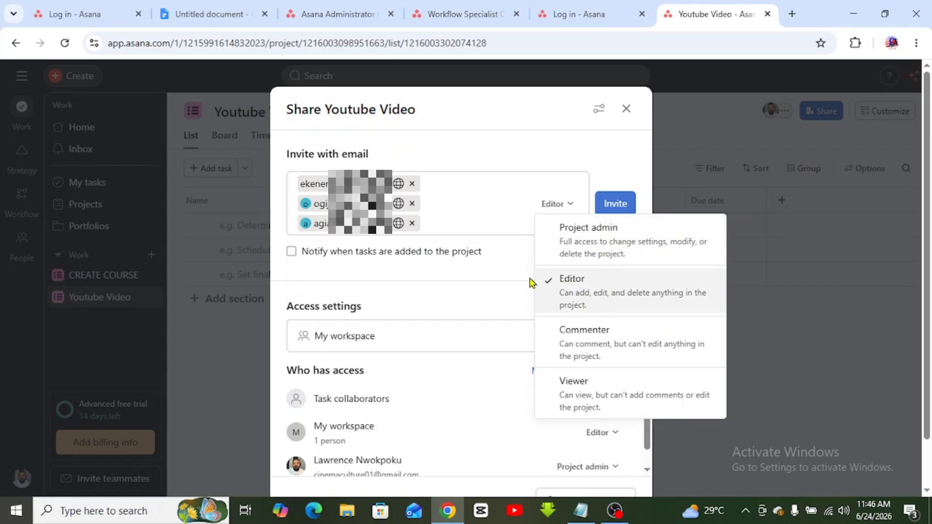
click(574, 295)
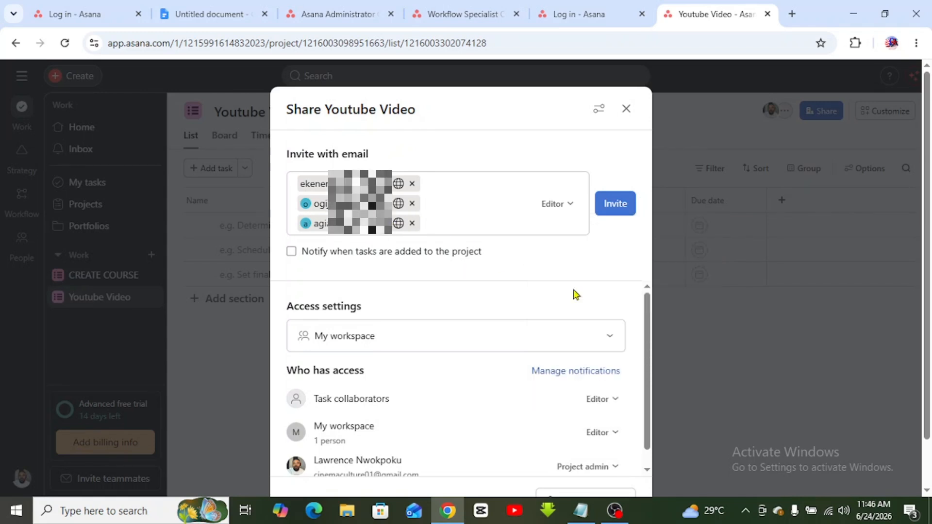
click(615, 204)
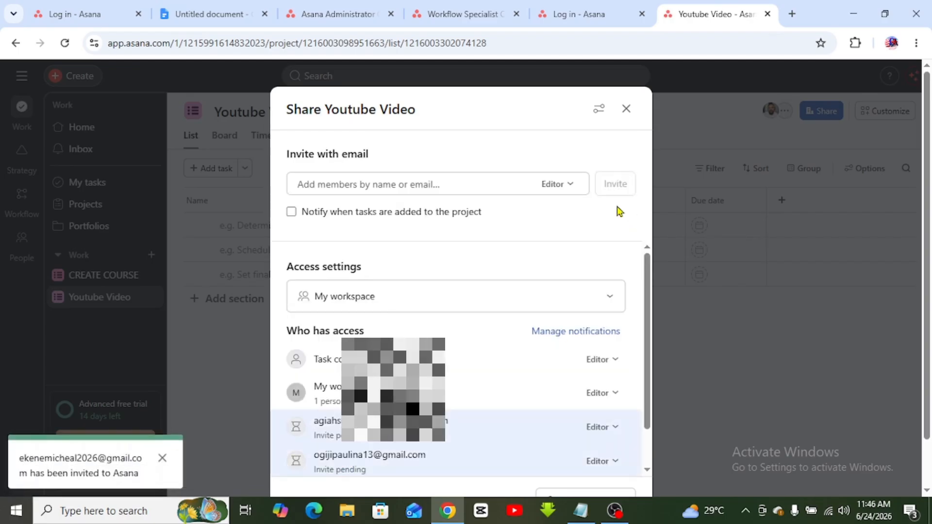
- Review the pending invites, close the share dialog, add a blank task, and open the Untitled document tab
scroll(648, 275, down, 1)
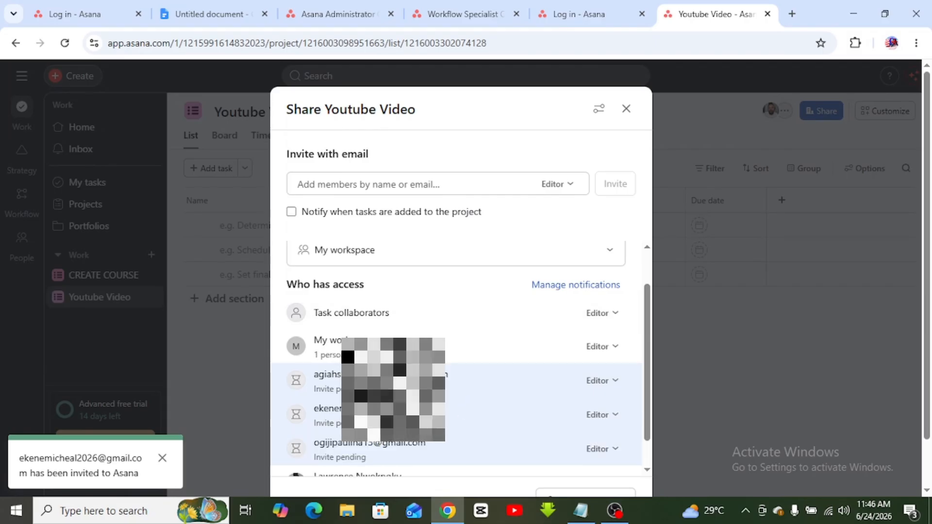
drag(648, 341, 643, 400)
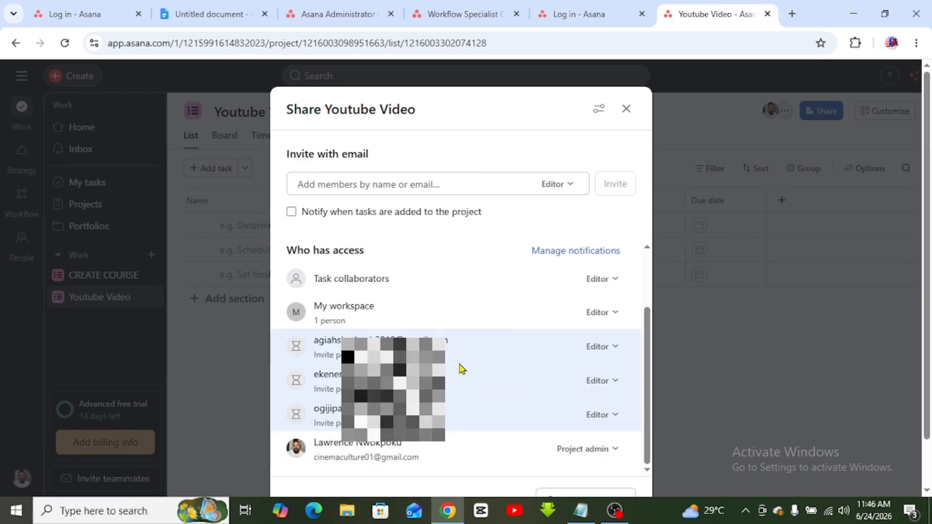
mouse_move(647, 377)
mouse_down()
mouse_move(643, 318)
mouse_move(649, 377)
mouse_up()
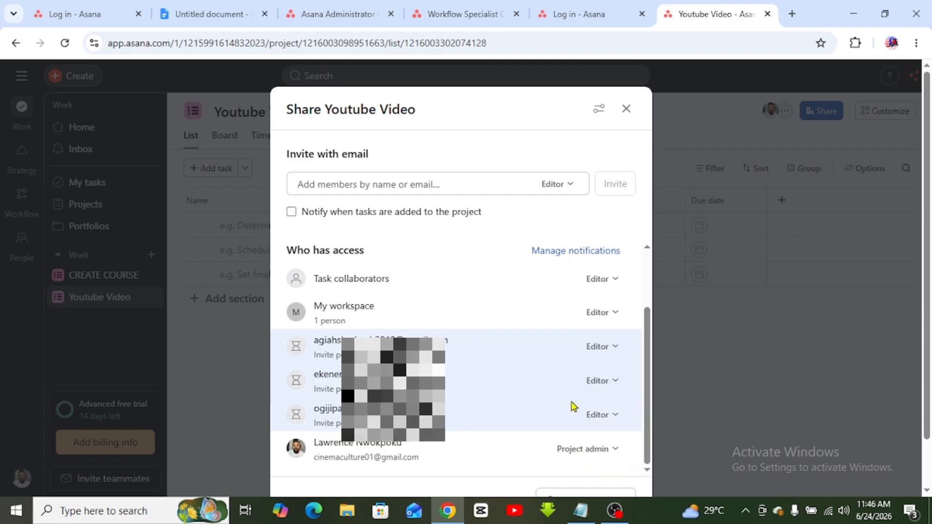
drag(646, 407, 635, 327)
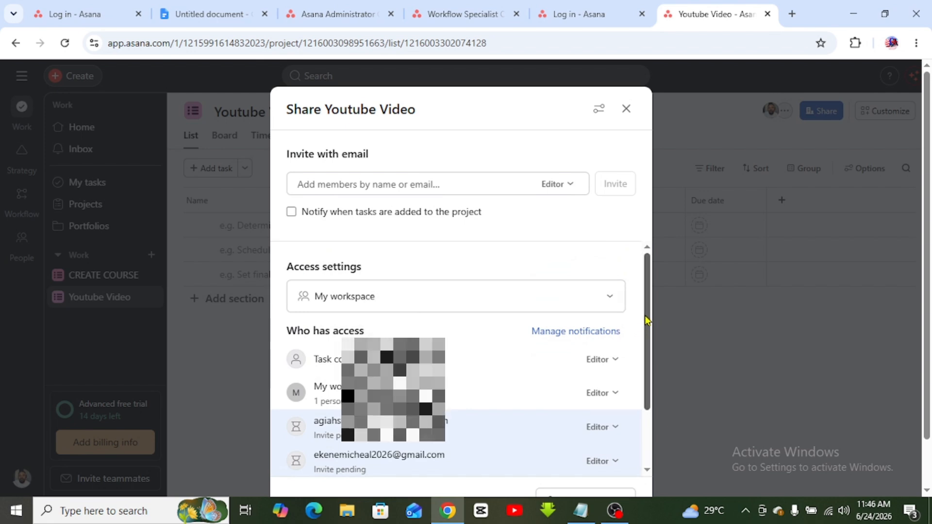
drag(647, 321, 633, 392)
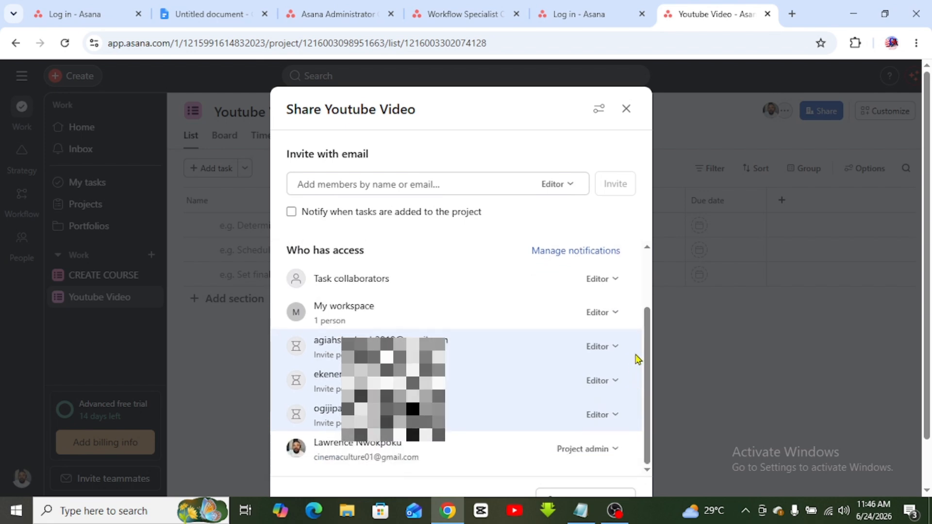
click(626, 114)
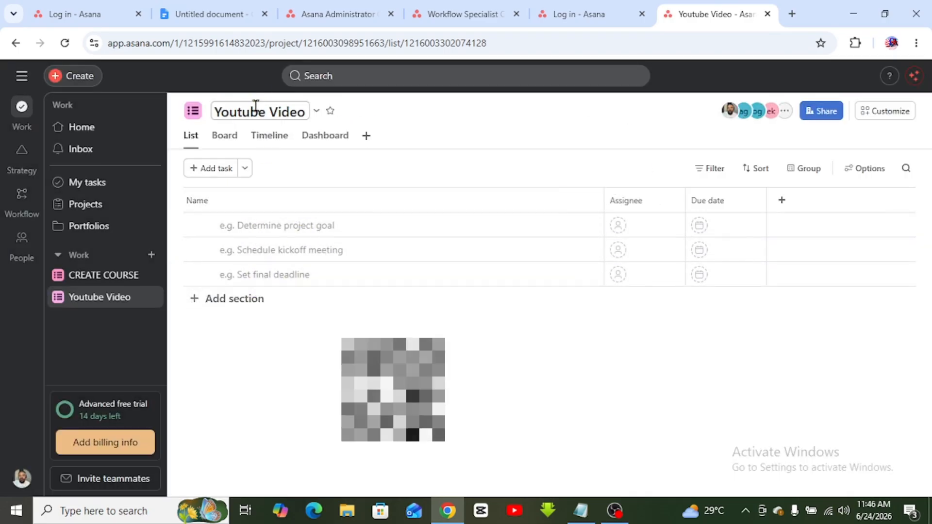
click(210, 171)
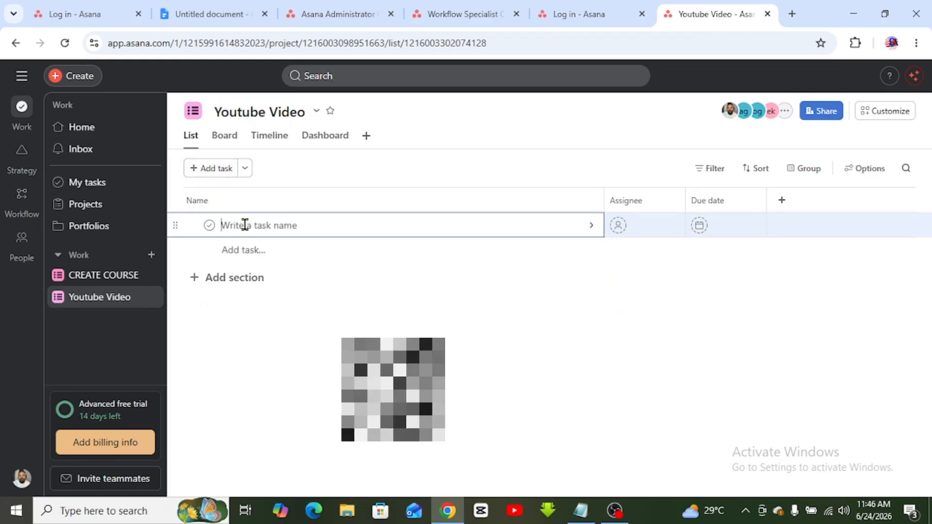
click(215, 14)
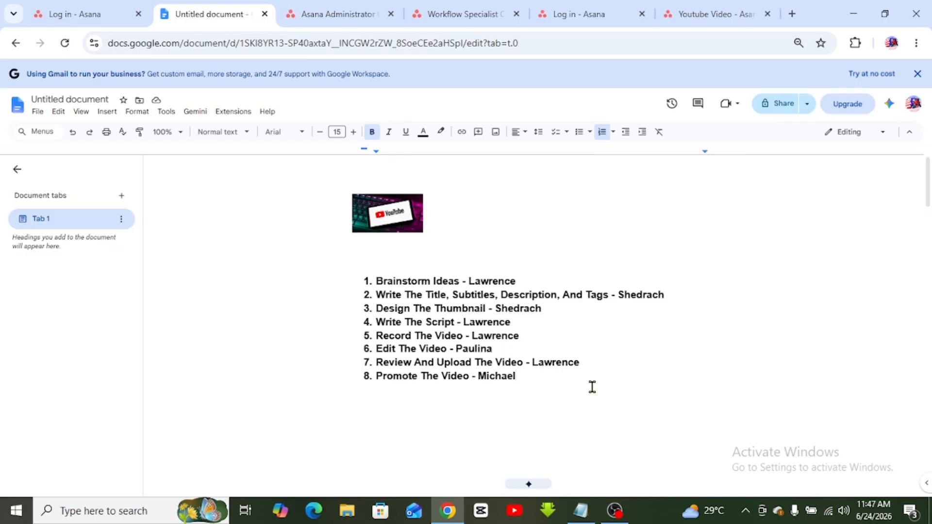
- Type the heading 'HOW TO USE ASANA' on the blank line below the image
drag(591, 387, 365, 243)
click(426, 276)
click(399, 252)
text(HOW TO USE ASAN)
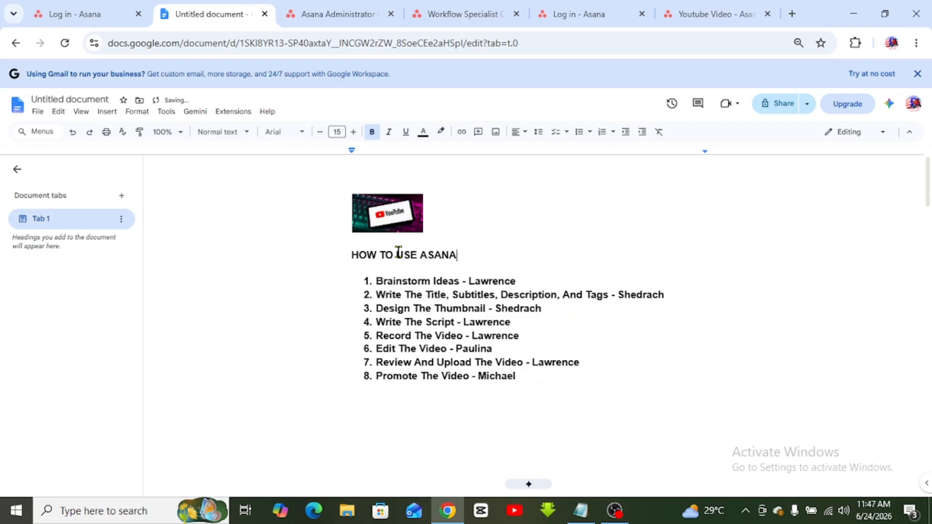
text(A)
- Extend the heading to read 'HOW TO USE ASANA FOR VIRTUAL ASSISTANTS'
triple_click(439, 256)
click(480, 255)
text(FOR VIRTUAL ASSIS)
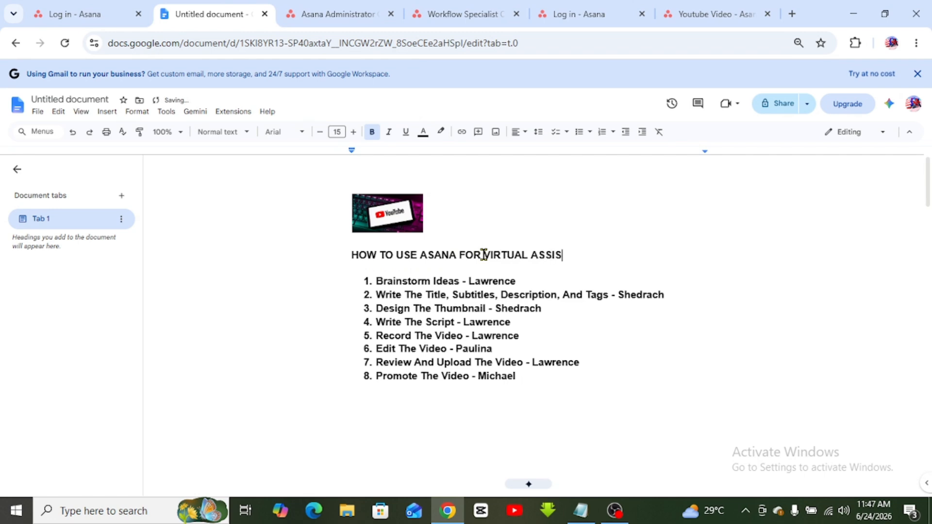
text(TANTS)
click(496, 376)
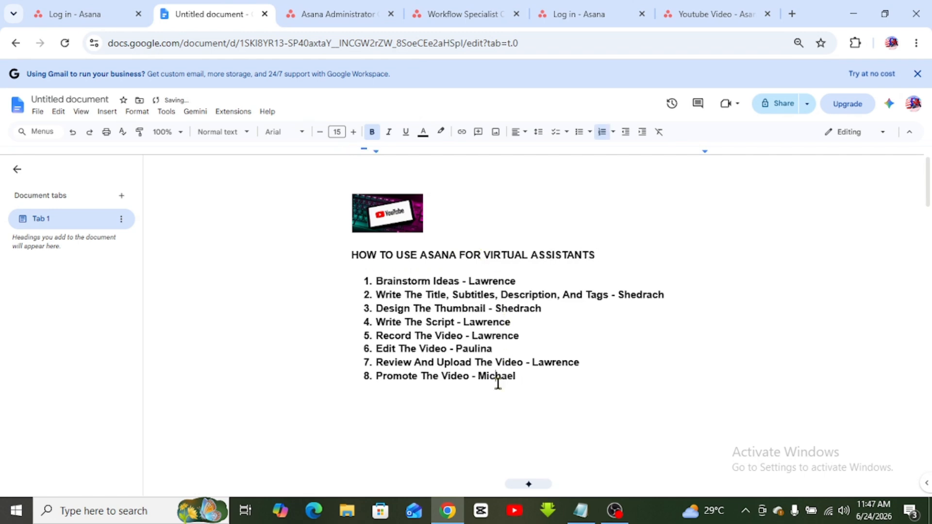
triple_click(366, 258)
click(505, 324)
drag(528, 376, 378, 274)
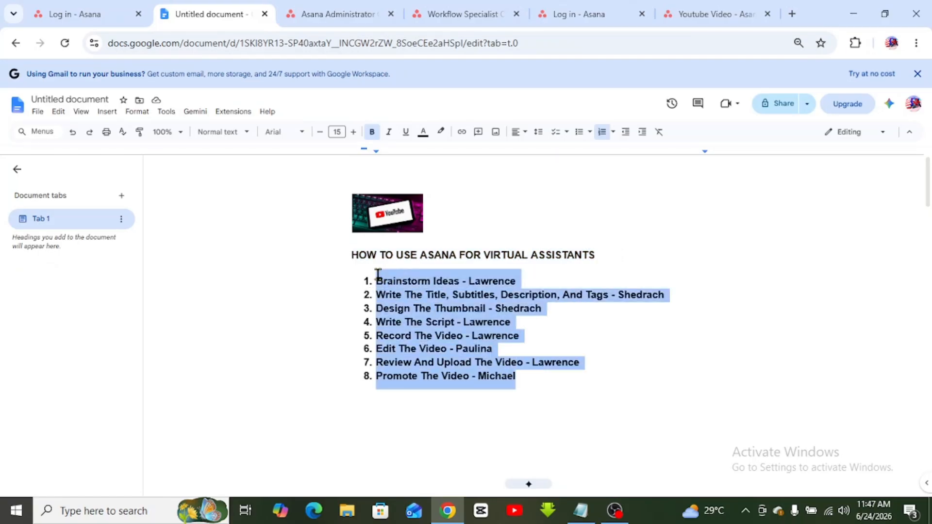
click(377, 256)
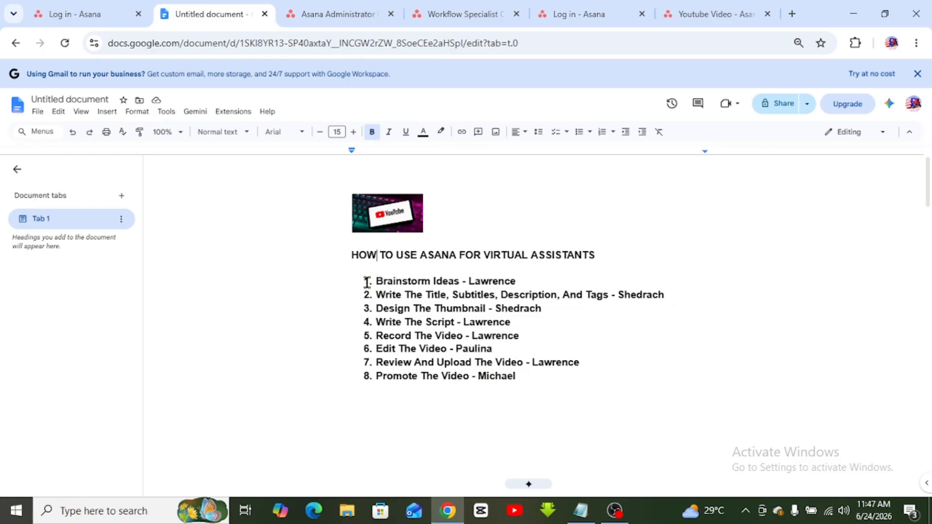
- Review the assignee names on list items 1 to 3
double_click(489, 282)
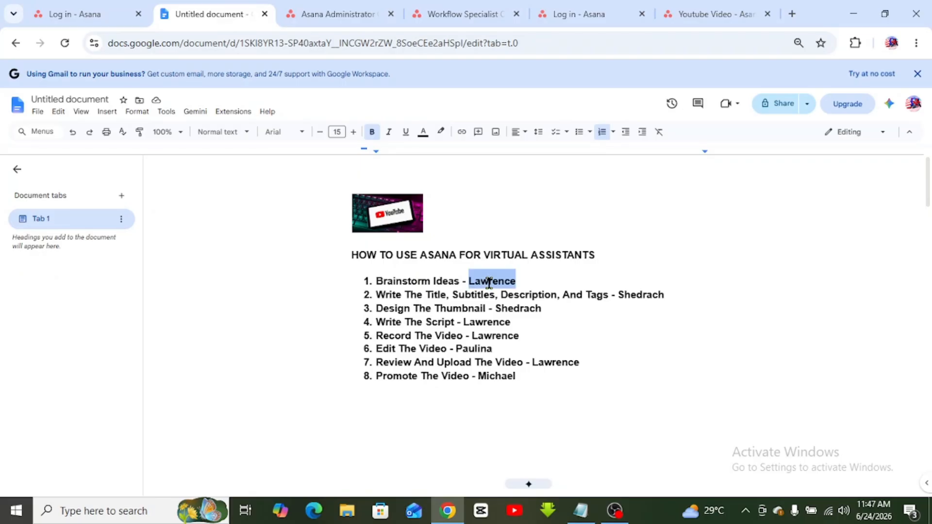
click(528, 308)
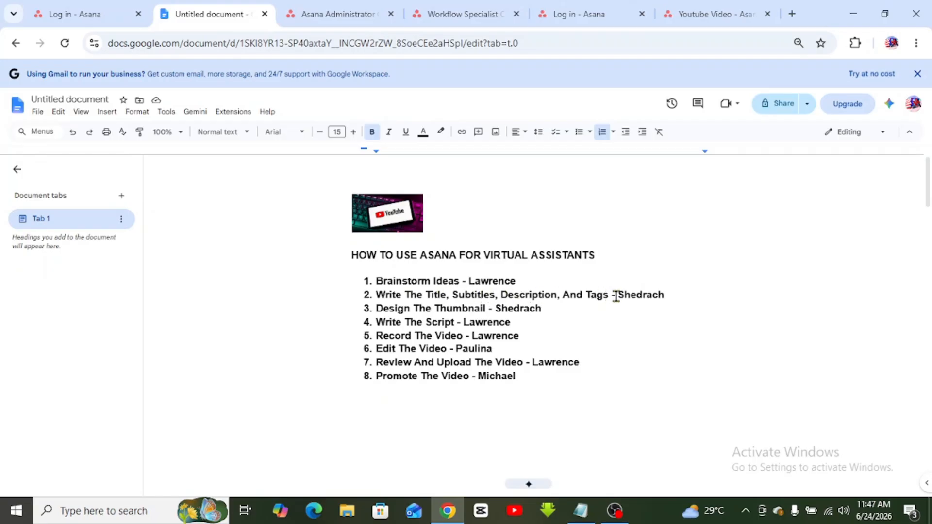
double_click(635, 297)
click(566, 311)
double_click(516, 311)
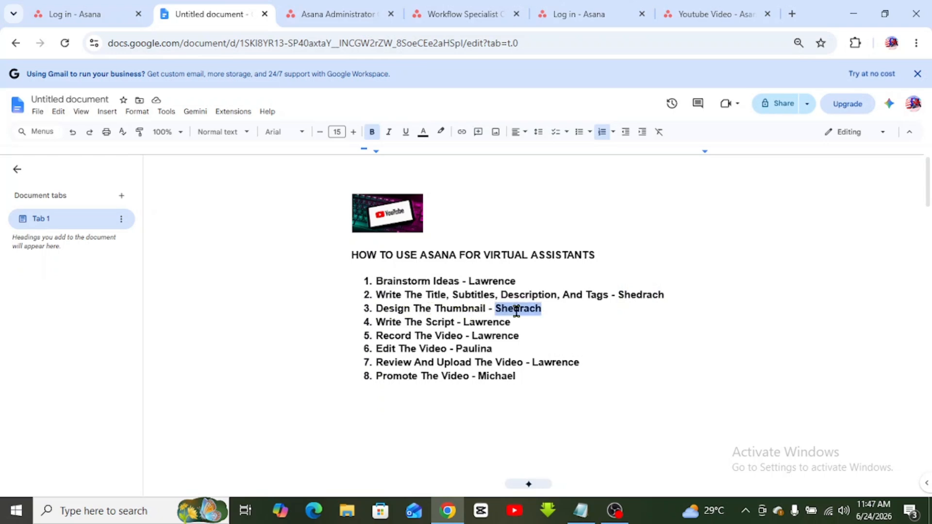
click(479, 335)
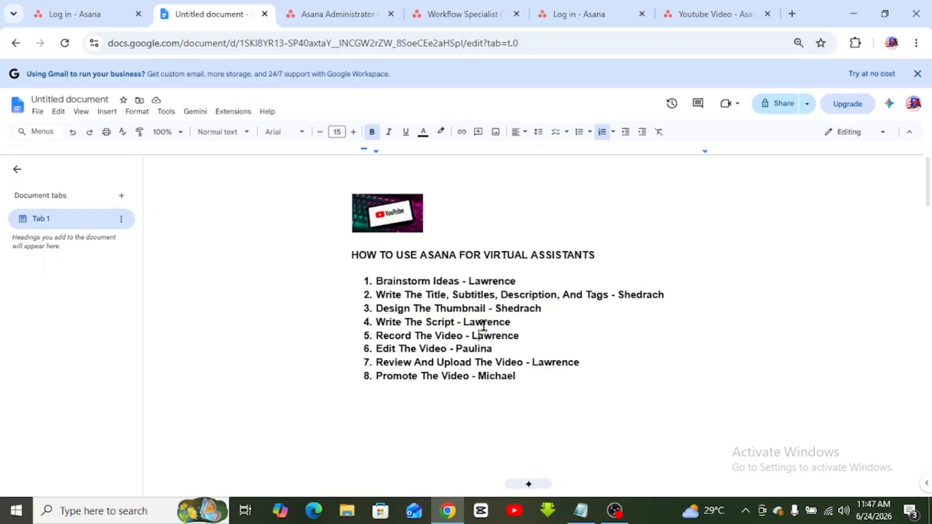
- Replace the assignee name after Write The Script in item 4 with another team member's name
double_click(499, 324)
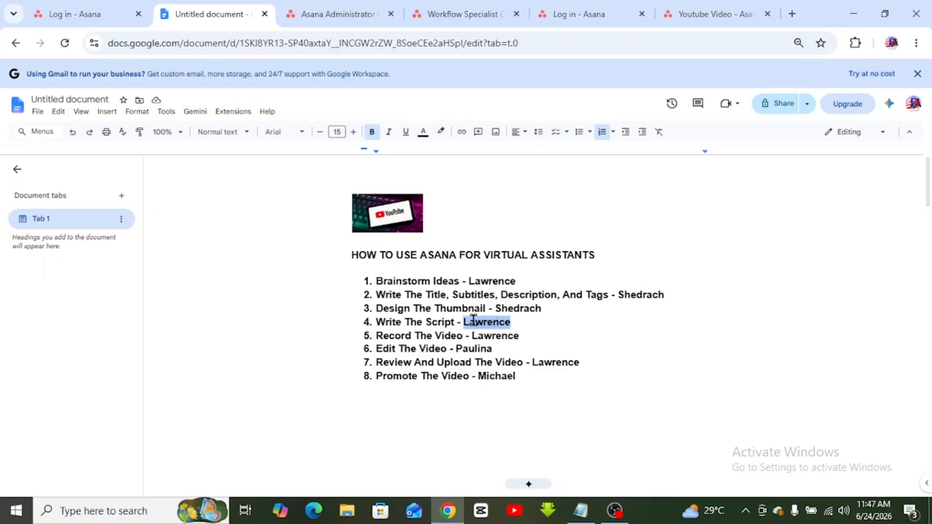
text(SHEDRACK)
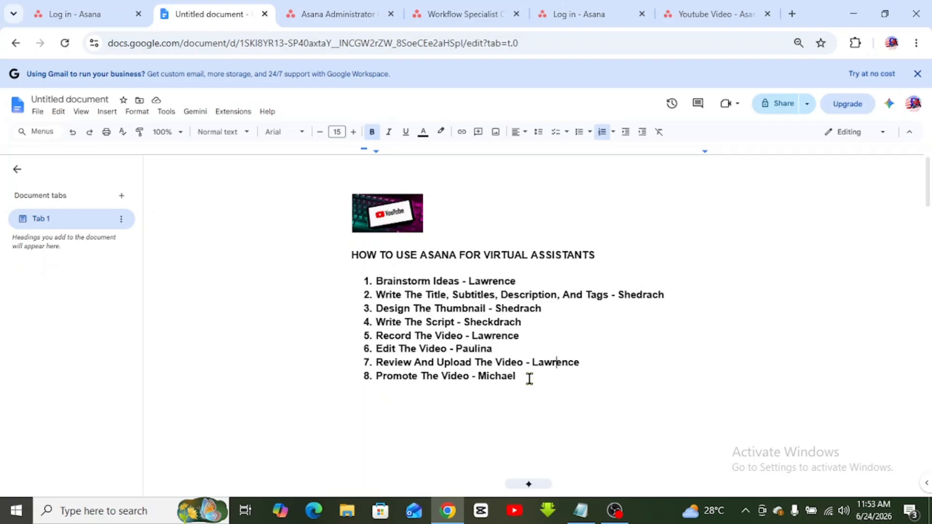
drag(530, 379, 367, 281)
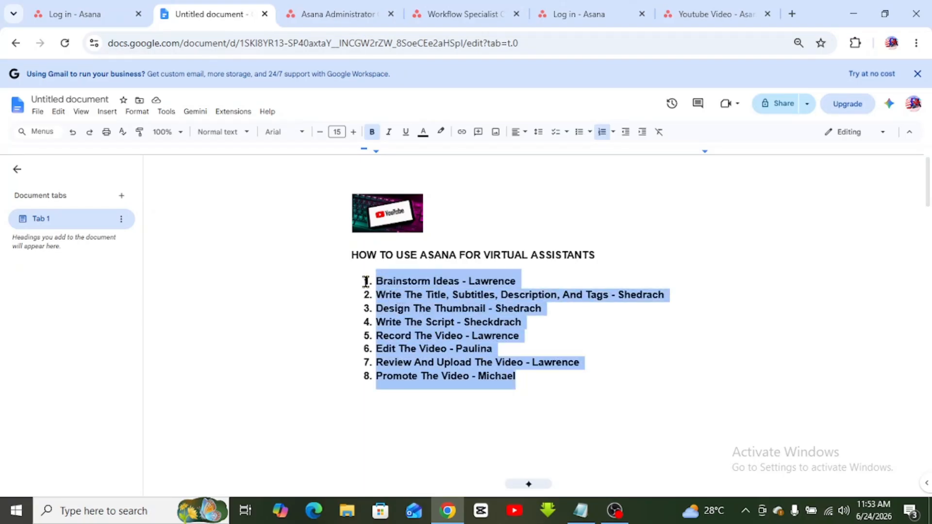
click(502, 332)
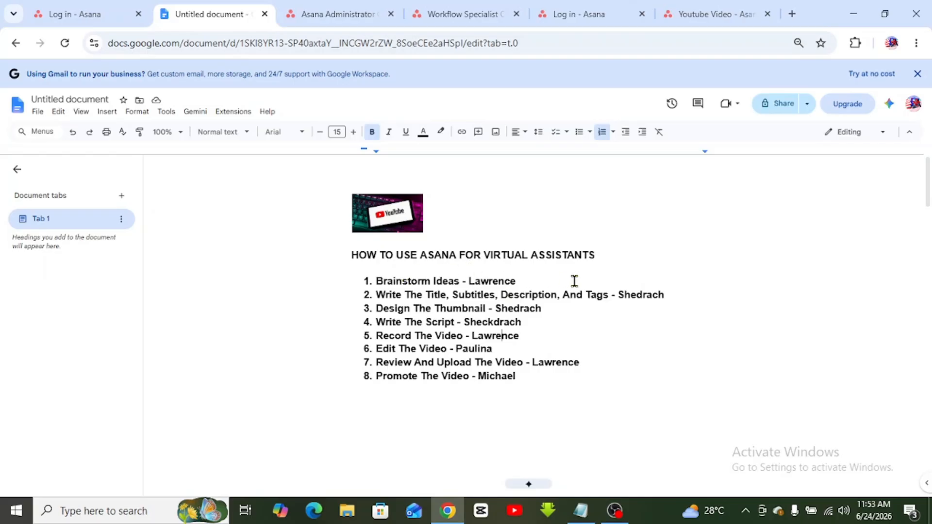
- Add a 'Project owner' line directly below the heading
click(619, 263)
key(Return)
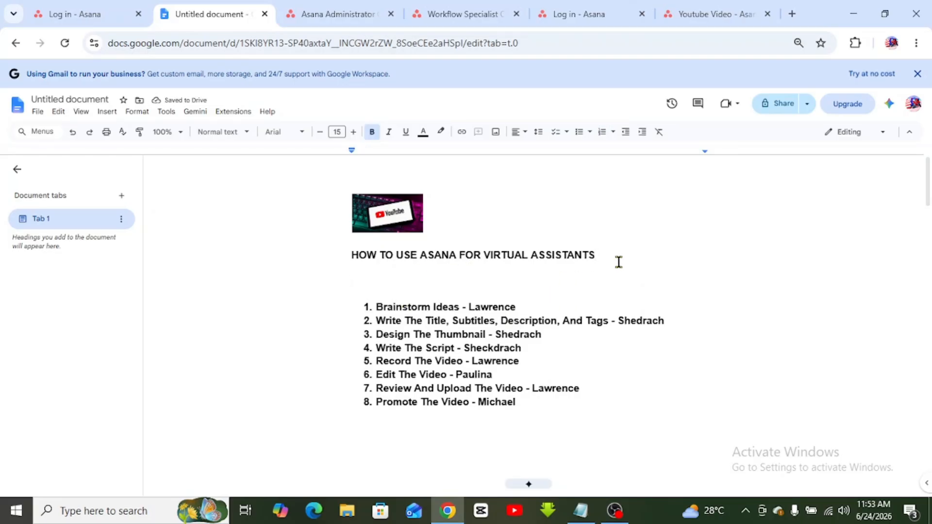
text(Project owner)
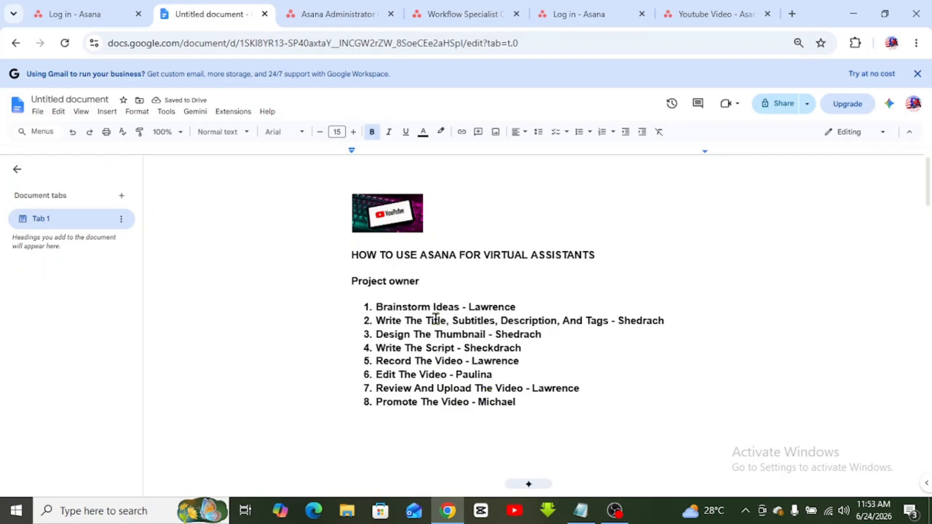
drag(351, 281, 443, 278)
click(510, 257)
- Select 'Brainstorm Ideas' in list item 1 for copying
drag(378, 308, 459, 307)
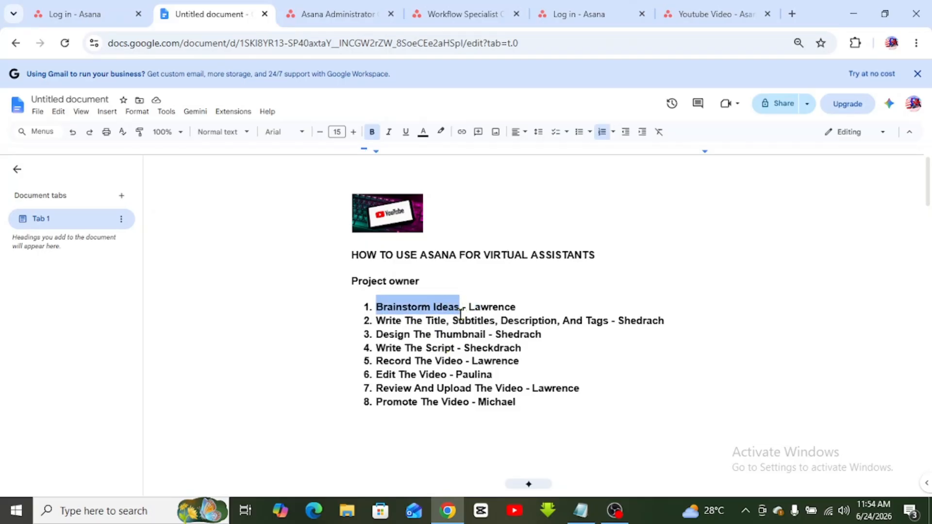
click(453, 349)
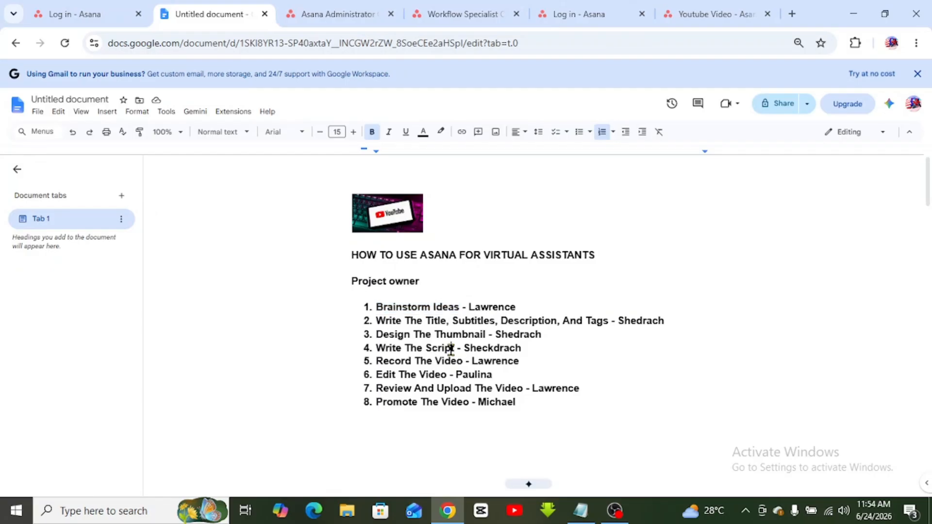
drag(383, 307, 458, 309)
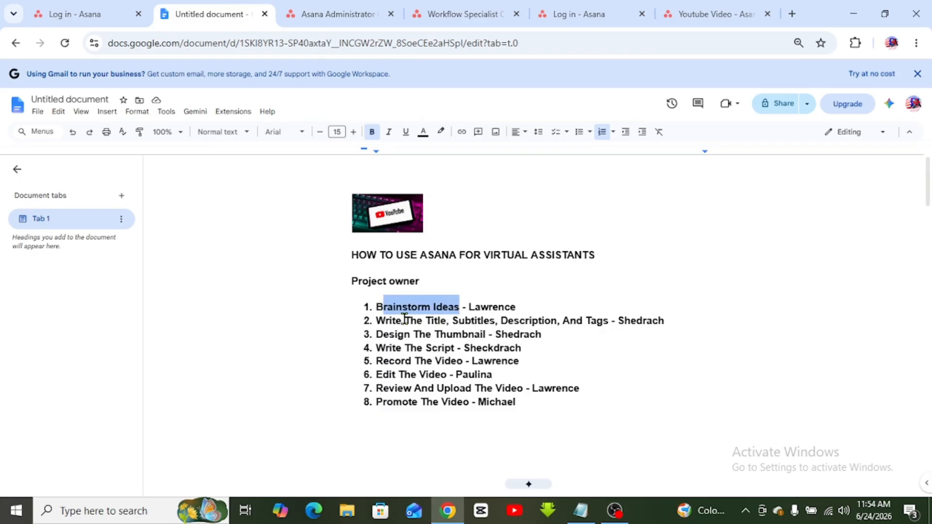
drag(392, 320, 445, 334)
click(457, 319)
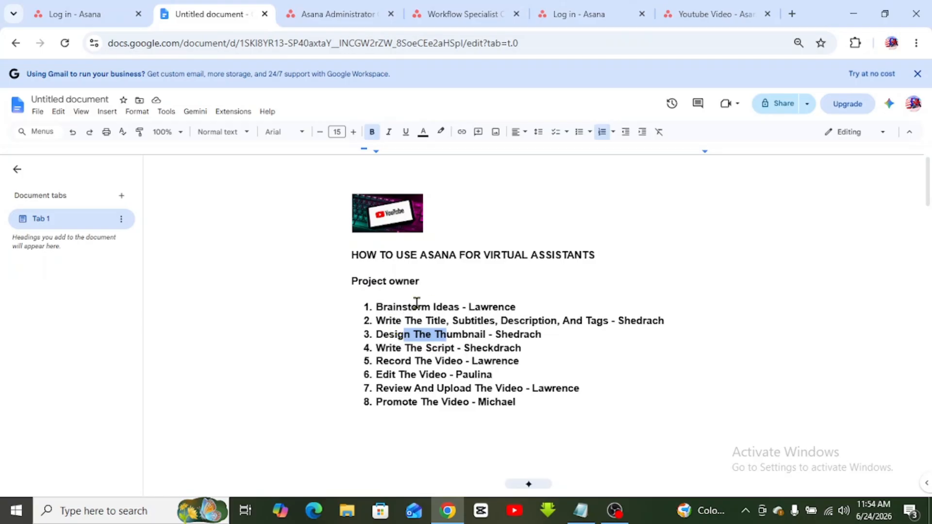
click(441, 305)
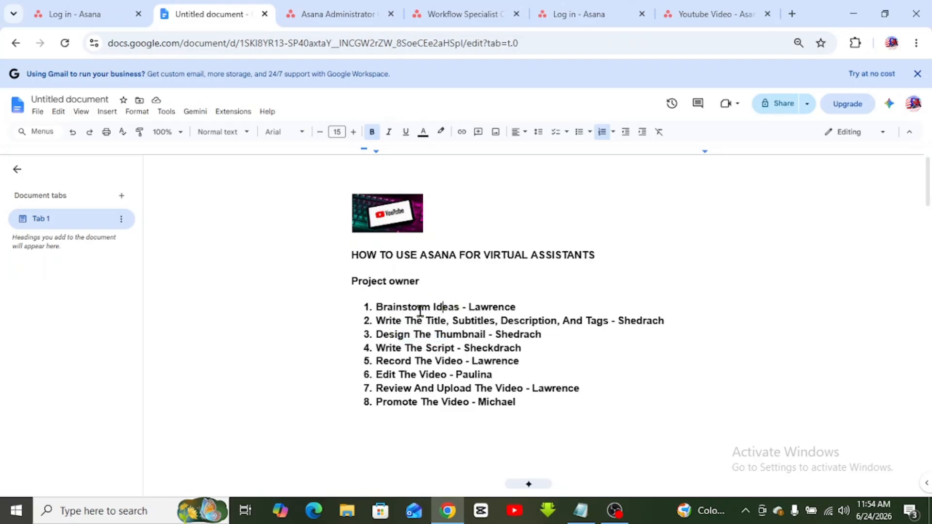
drag(463, 308, 379, 303)
key(ctrl+c)
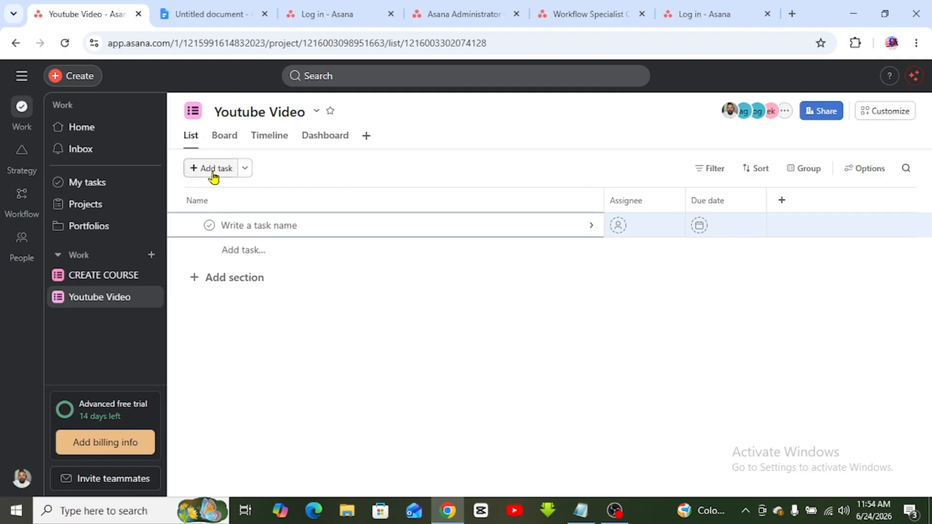
- Paste 'Brainstorm Ideas' as the new task's name in the Youtube Video list
click(248, 222)
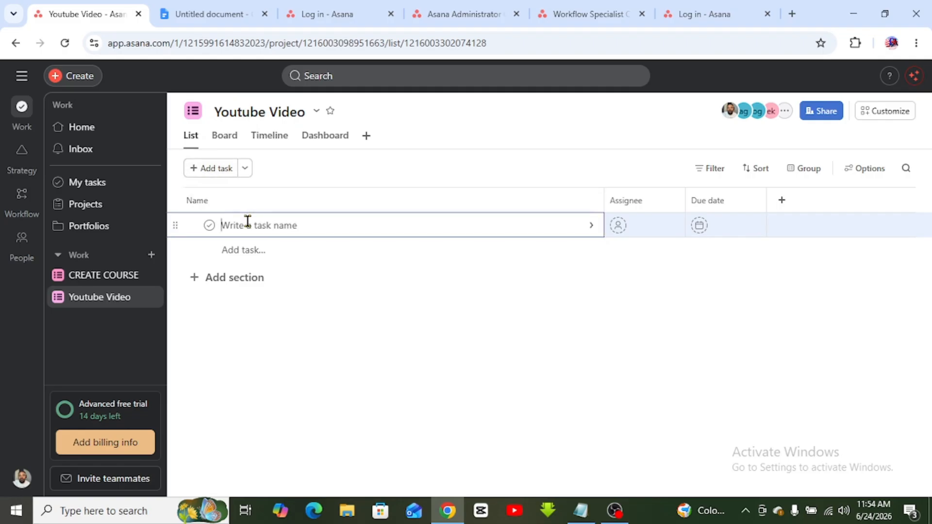
key(ctrl+v)
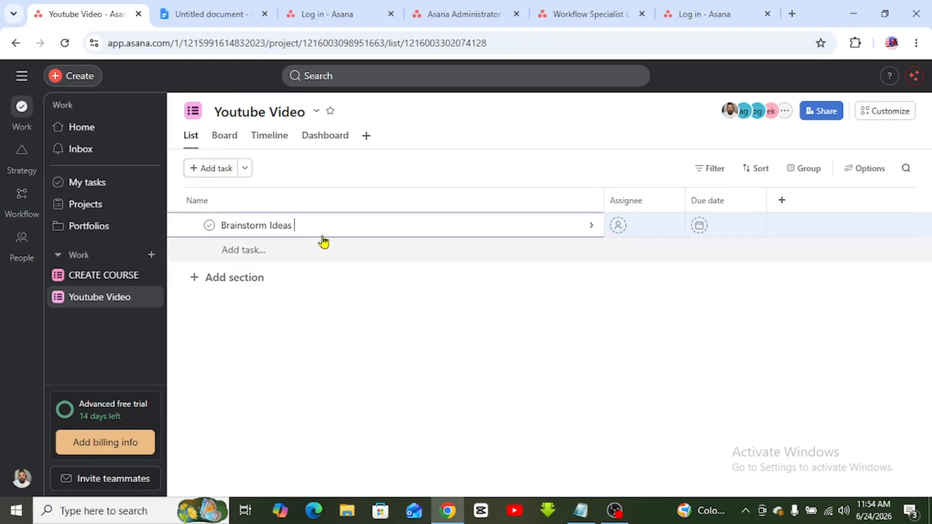
click(430, 303)
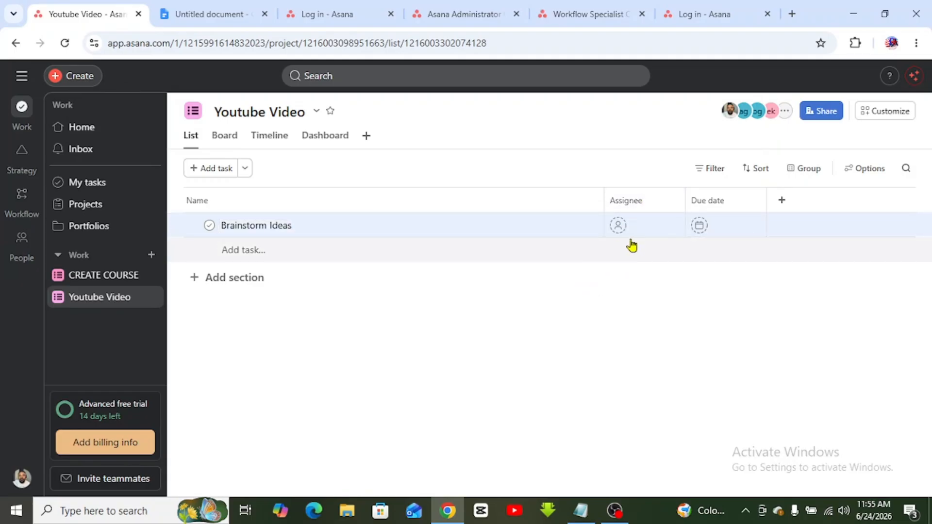
click(222, 8)
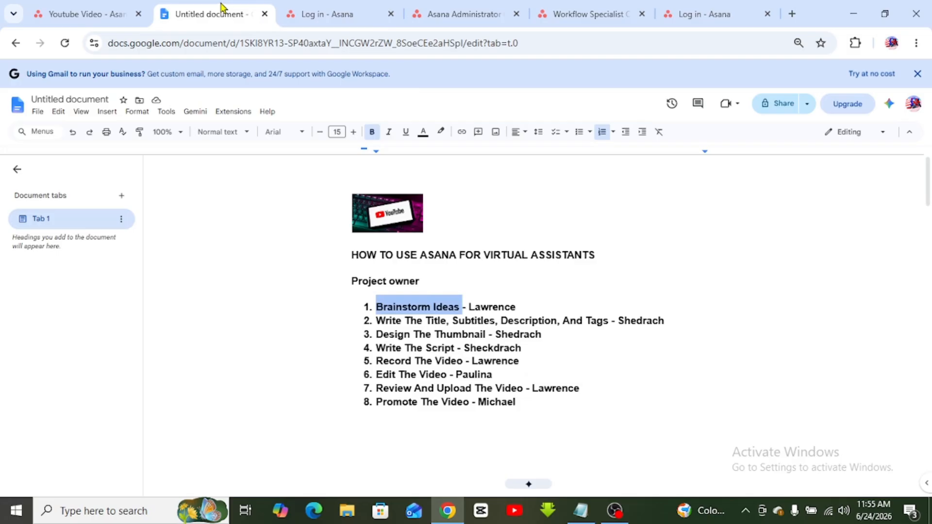
click(73, 10)
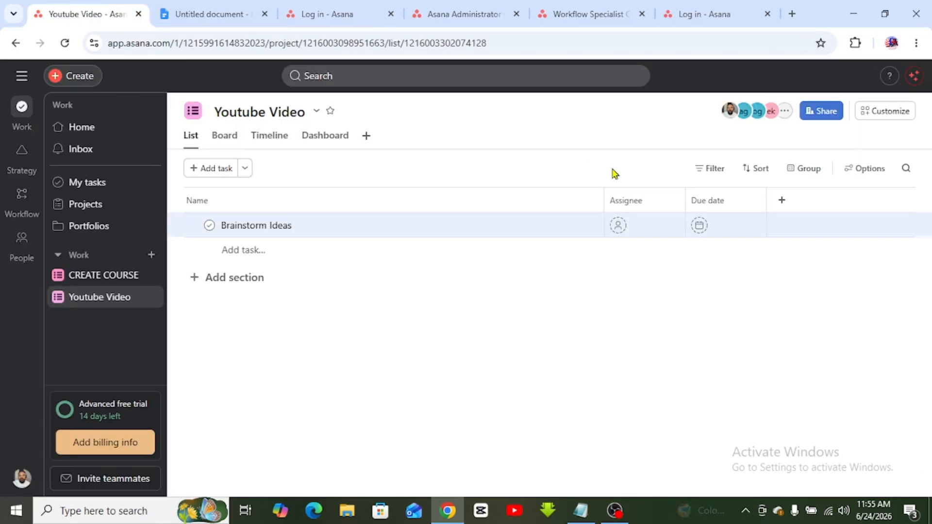
click(623, 223)
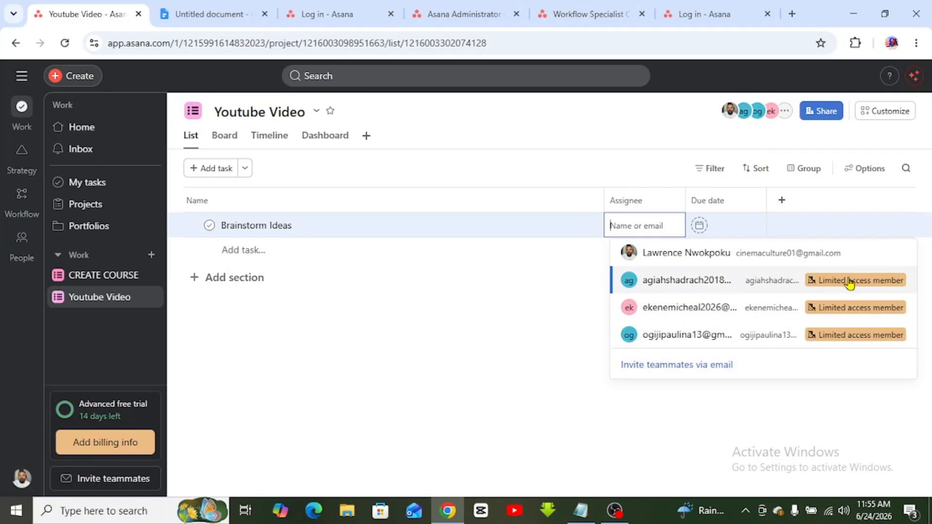
click(789, 289)
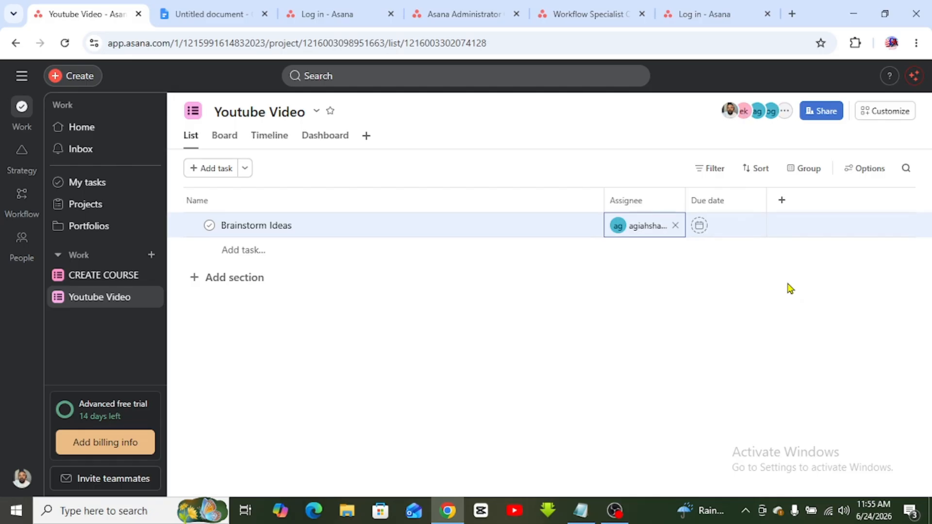
mouse_move(621, 228)
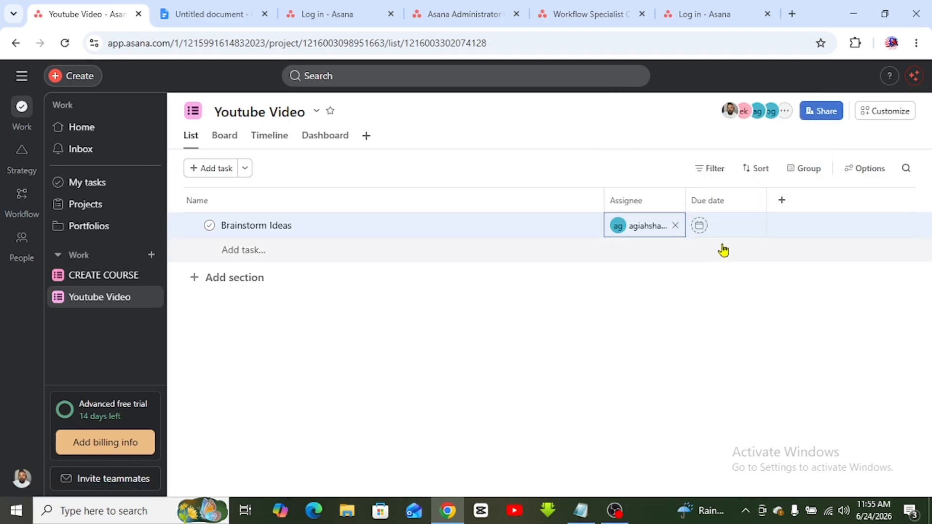
click(698, 232)
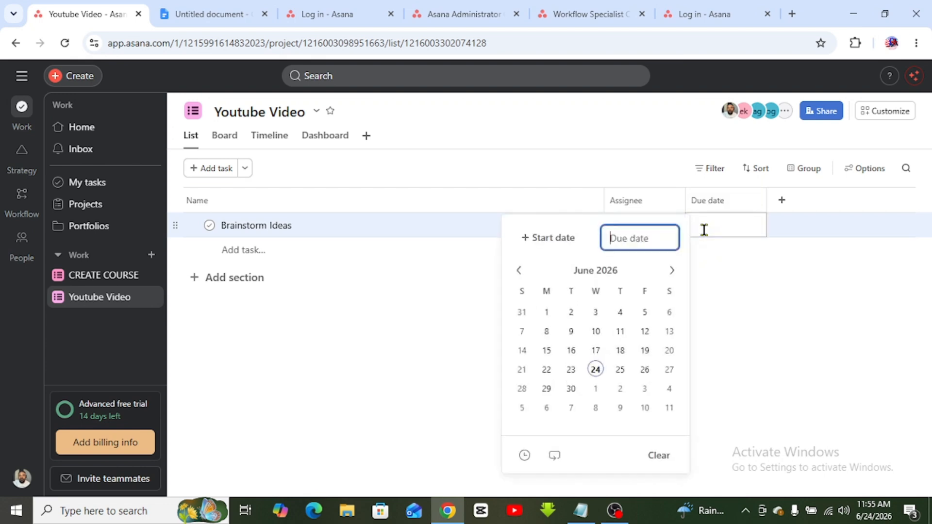
click(619, 374)
click(755, 352)
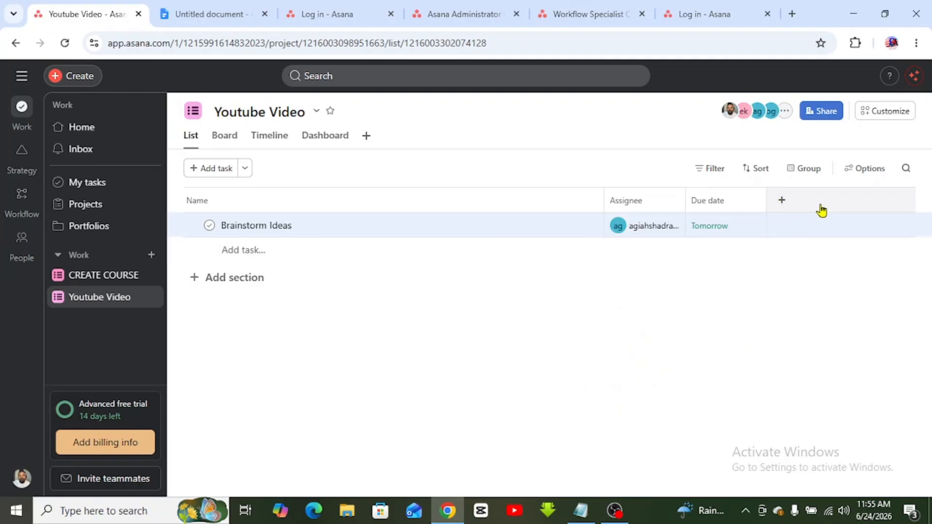
- Start a new custom field named 'Task Progress', leaving its description blank
click(781, 203)
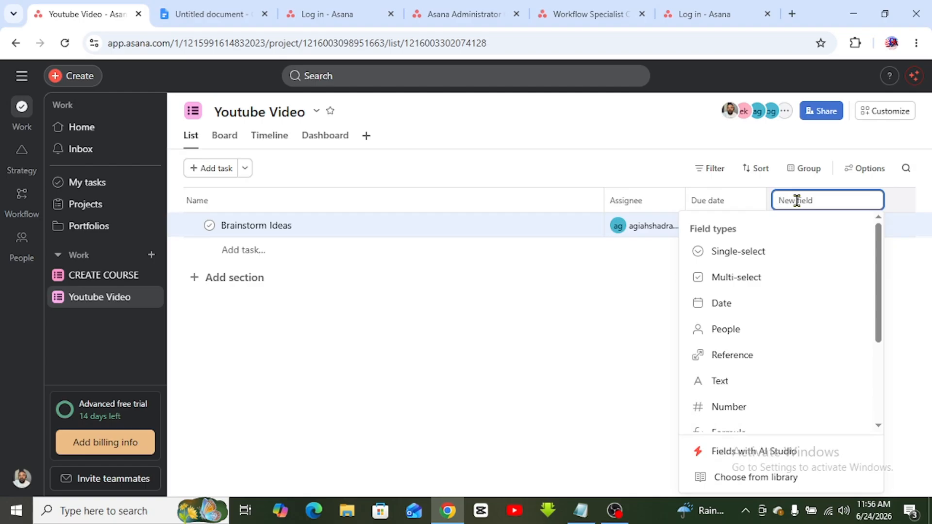
text(Task )
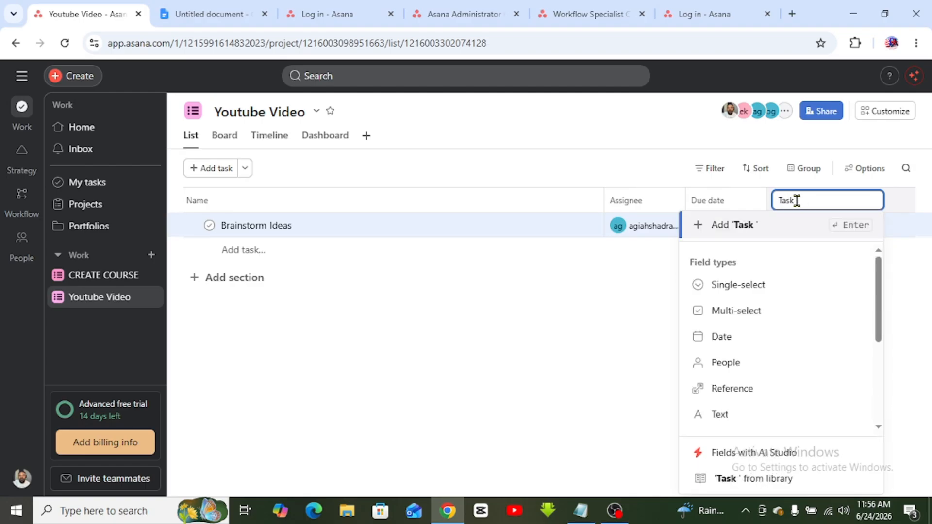
text(Pro)
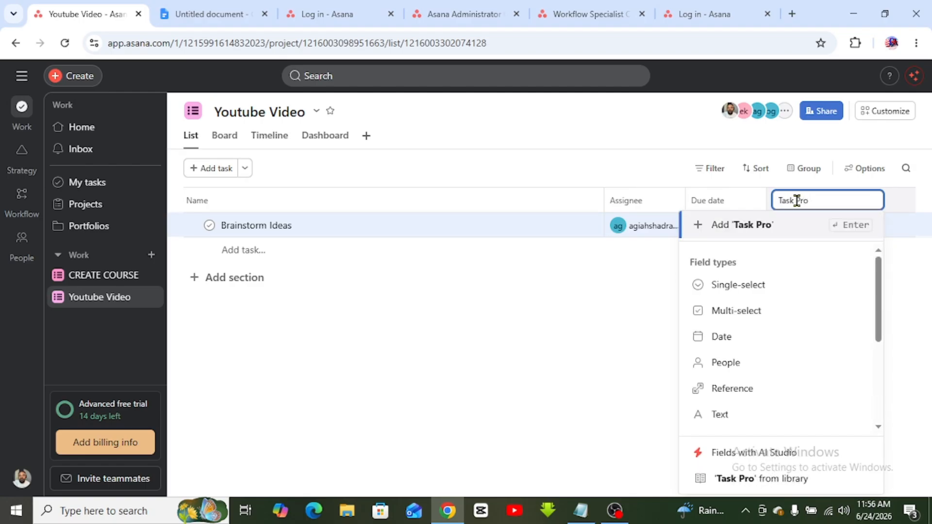
text(gress)
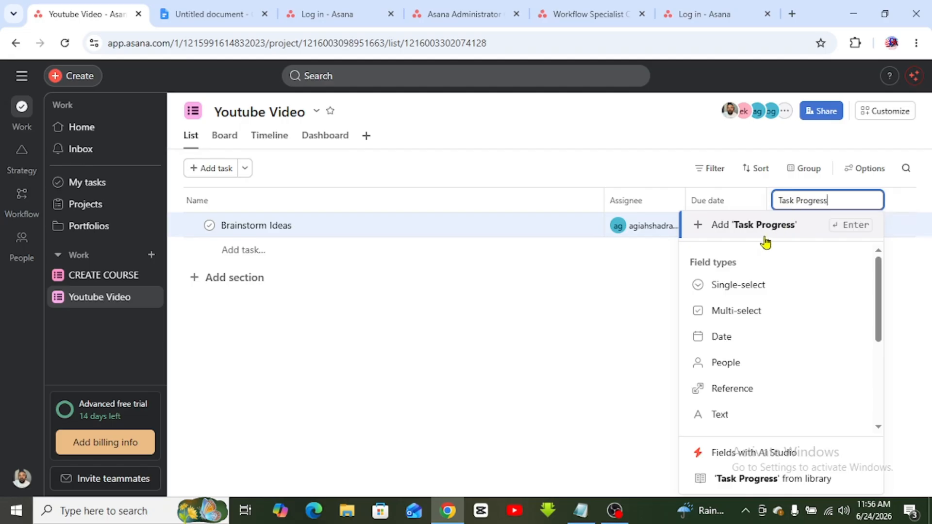
key(Return)
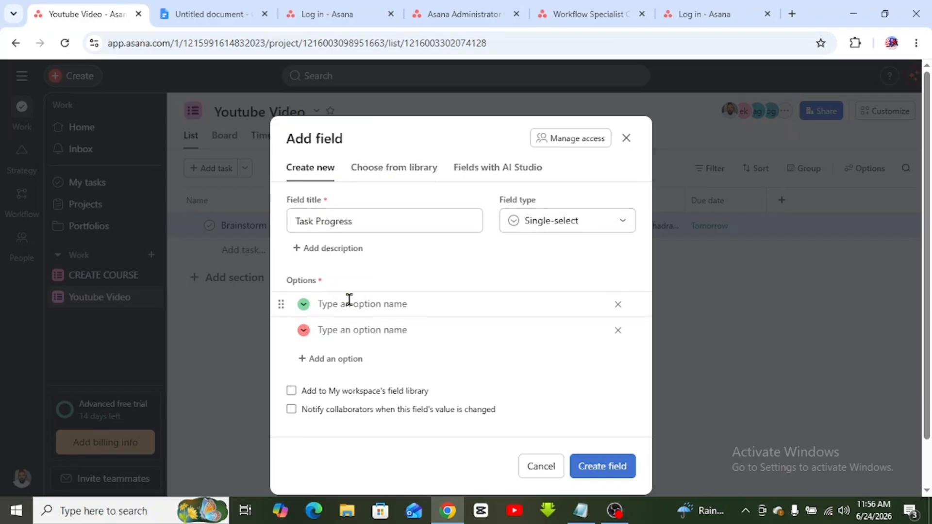
click(334, 308)
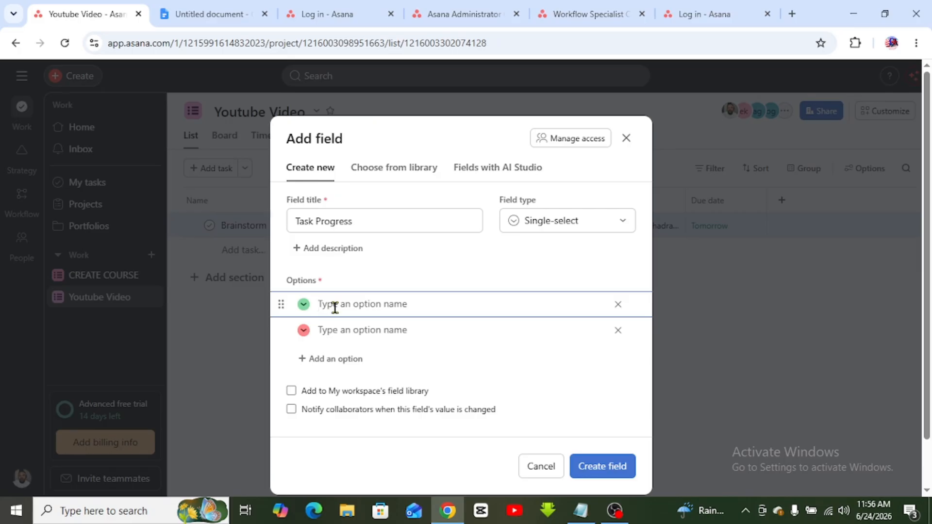
click(321, 250)
click(348, 235)
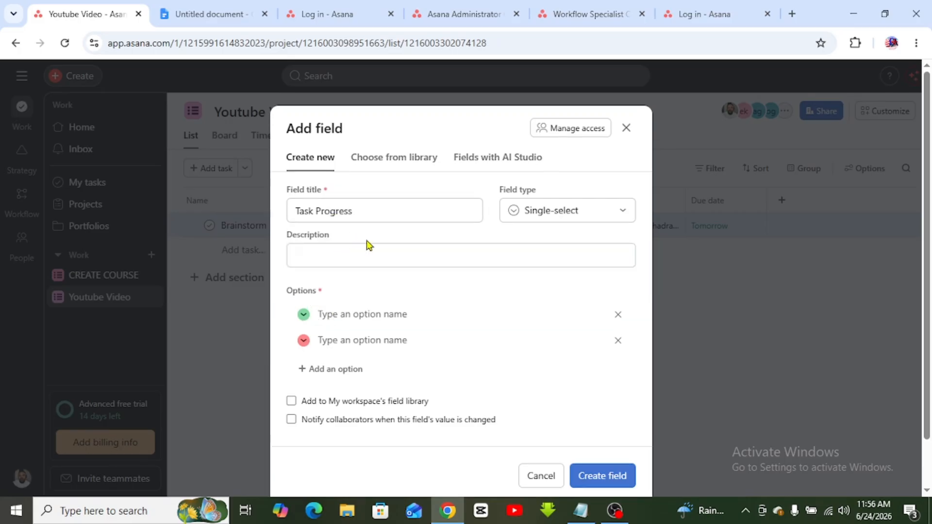
- Give Task Progress the options Task Started and Not Started and create it
click(347, 312)
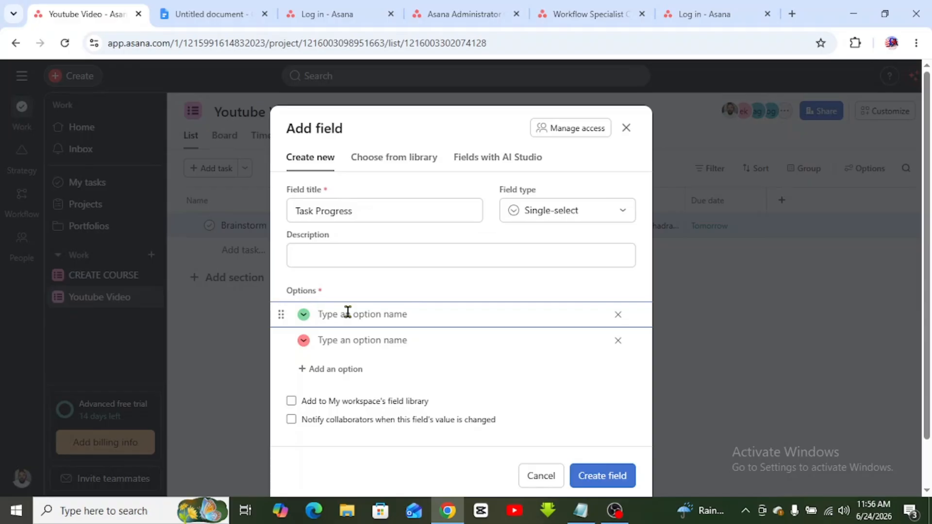
text(Task Started)
click(334, 341)
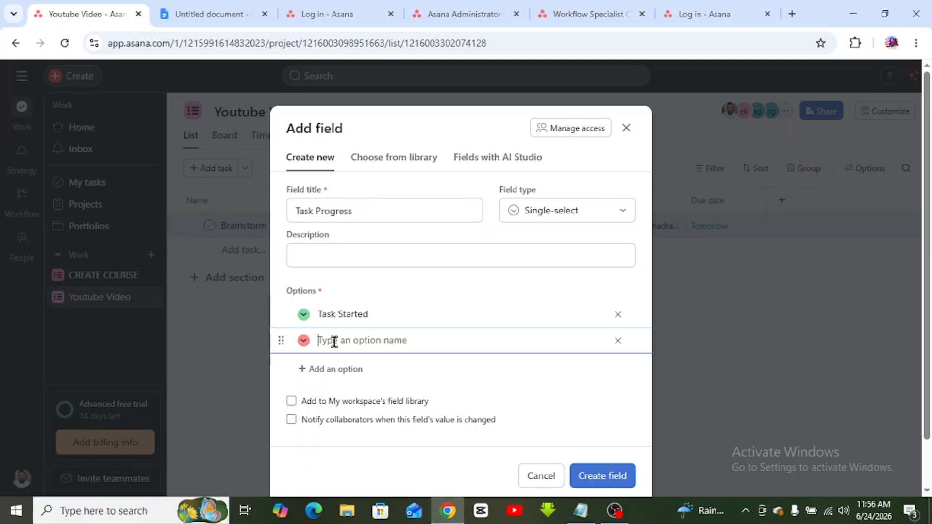
text(Not Started)
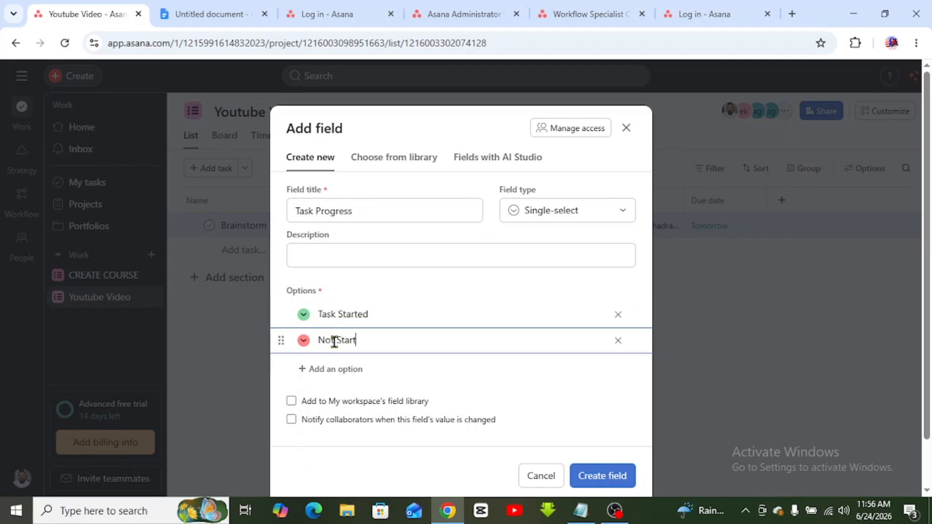
click(604, 476)
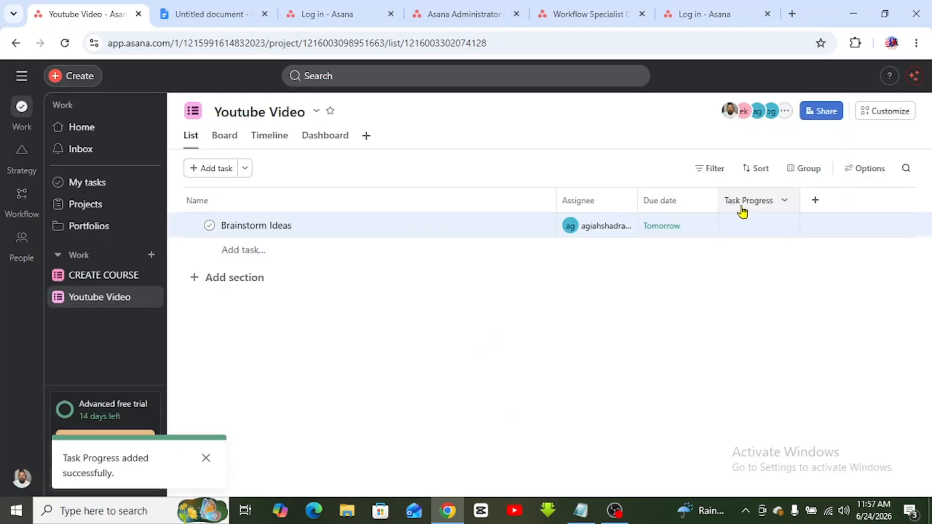
- Mark Brainstorm Ideas as Not Started under Task Progress, then start another custom field
click(766, 224)
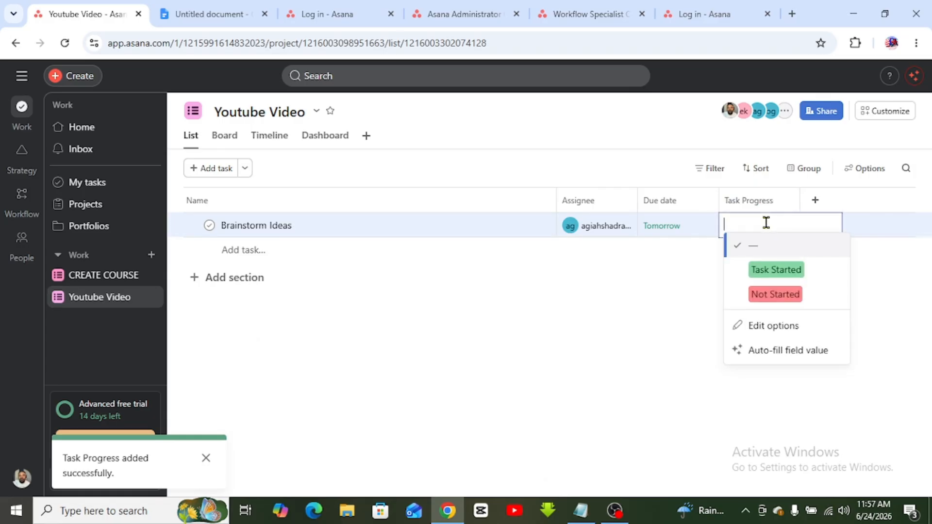
click(785, 293)
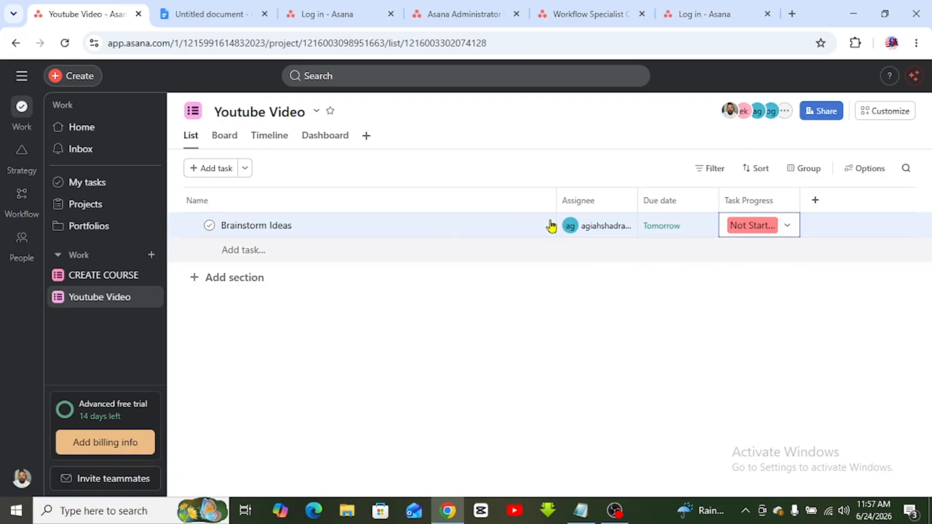
click(759, 226)
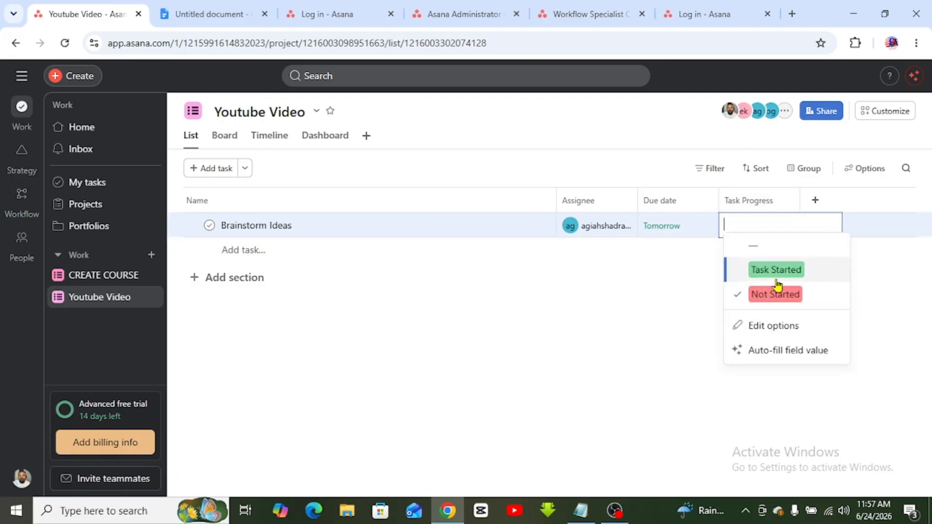
click(778, 272)
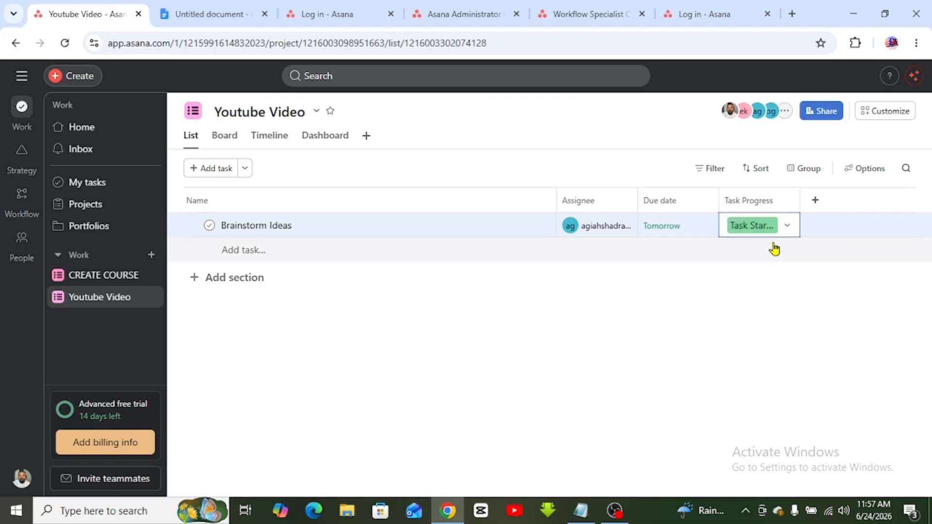
click(766, 225)
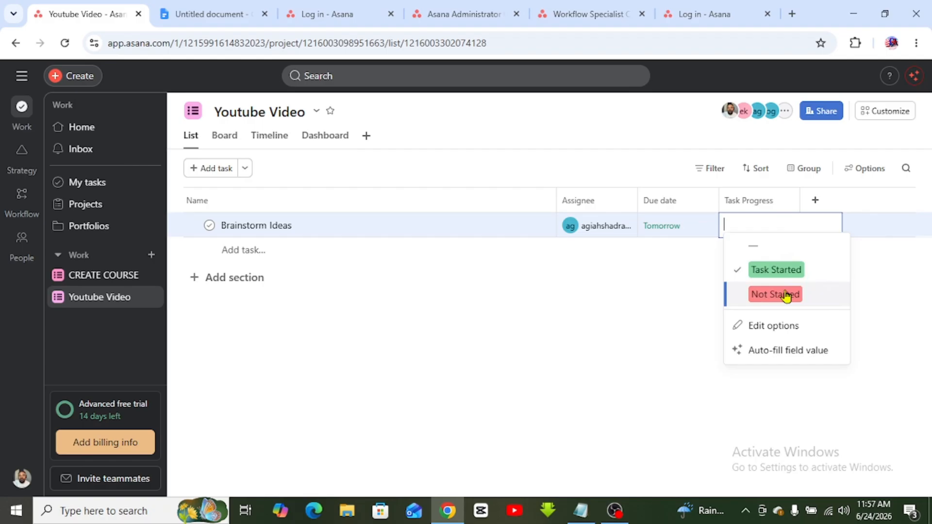
click(786, 295)
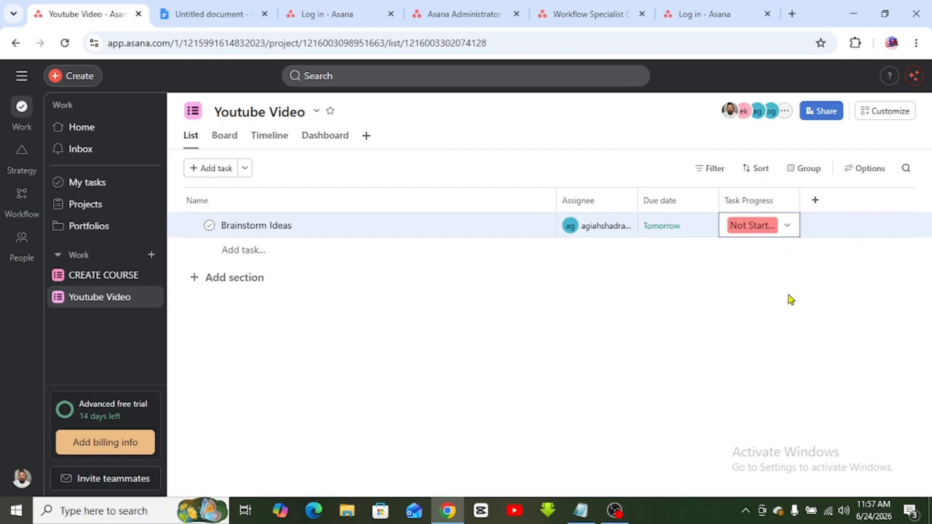
click(815, 200)
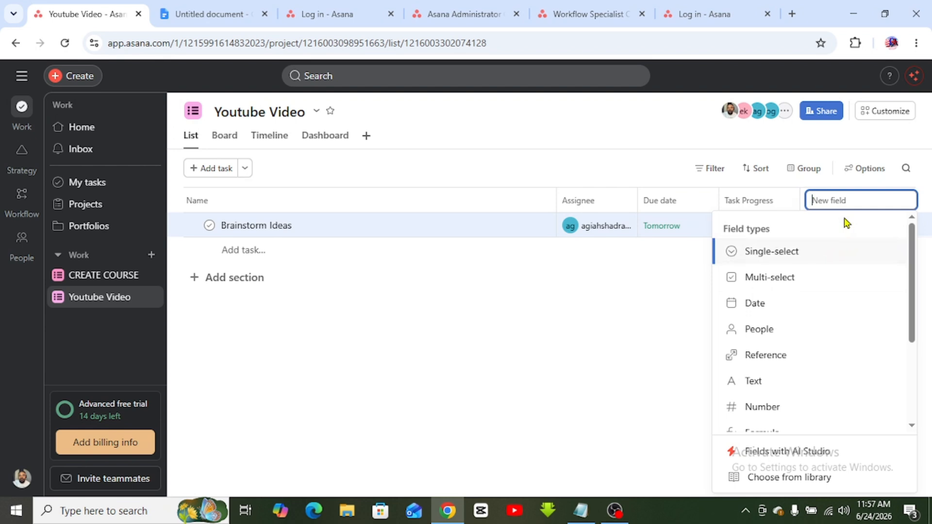
- Create a 'Task in Review' field with the options Submitted and Not Submitted
text(Task )
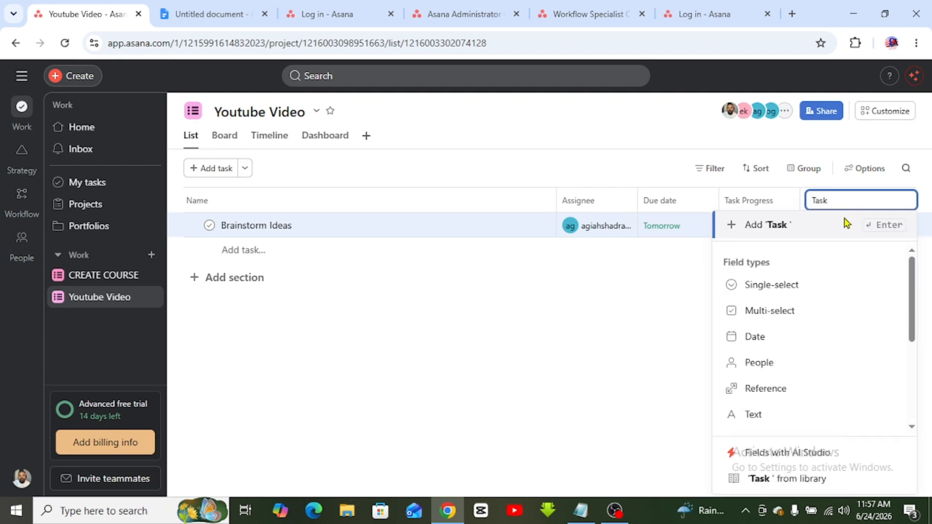
text(in Revi)
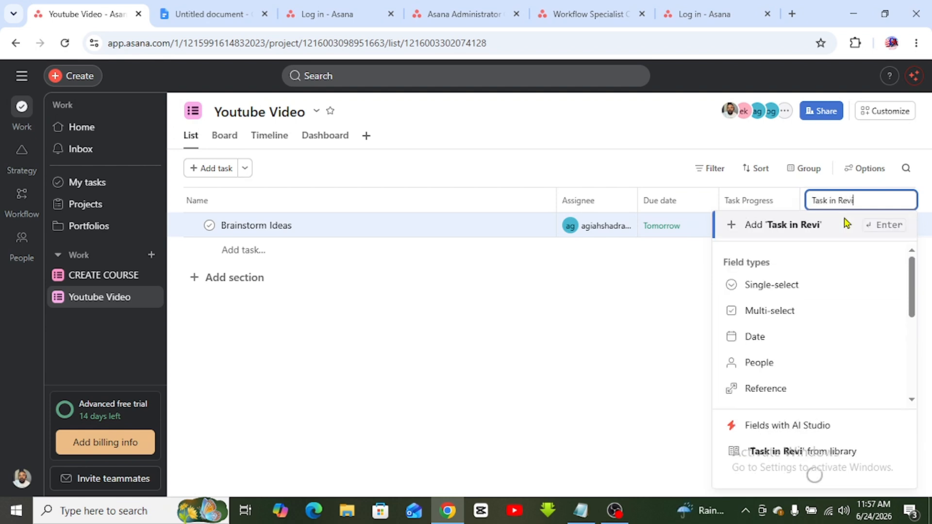
text(ew)
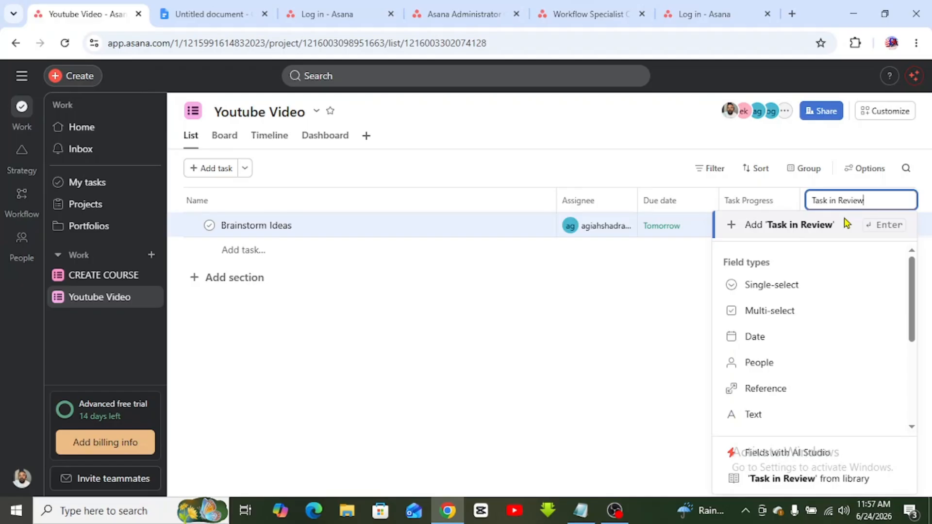
click(845, 223)
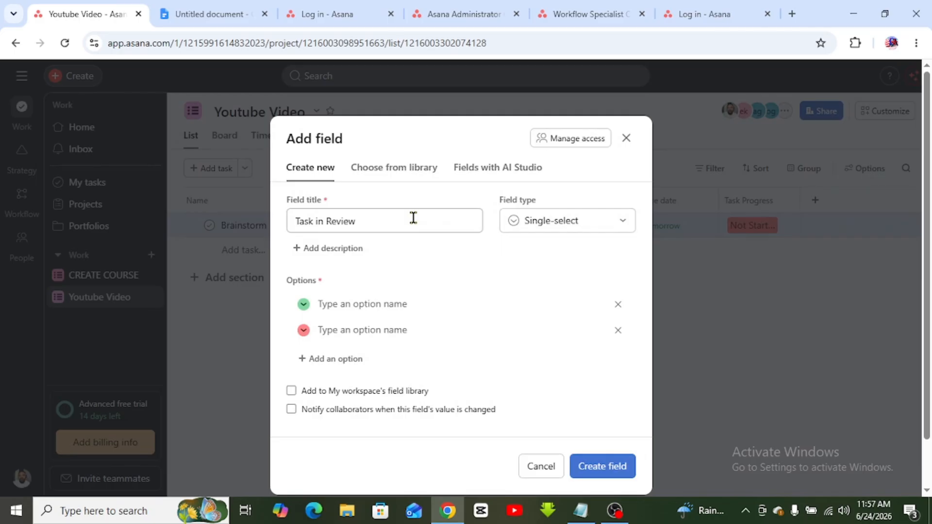
click(340, 300)
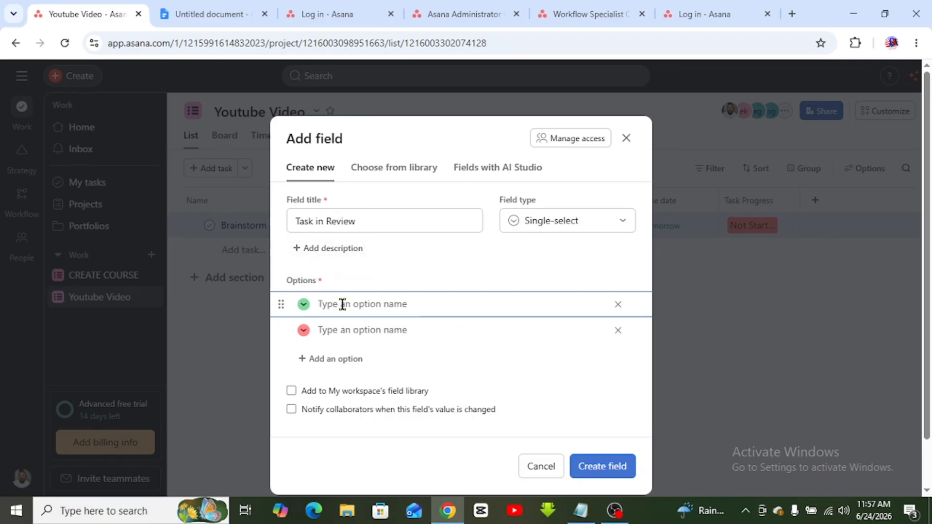
text(Su)
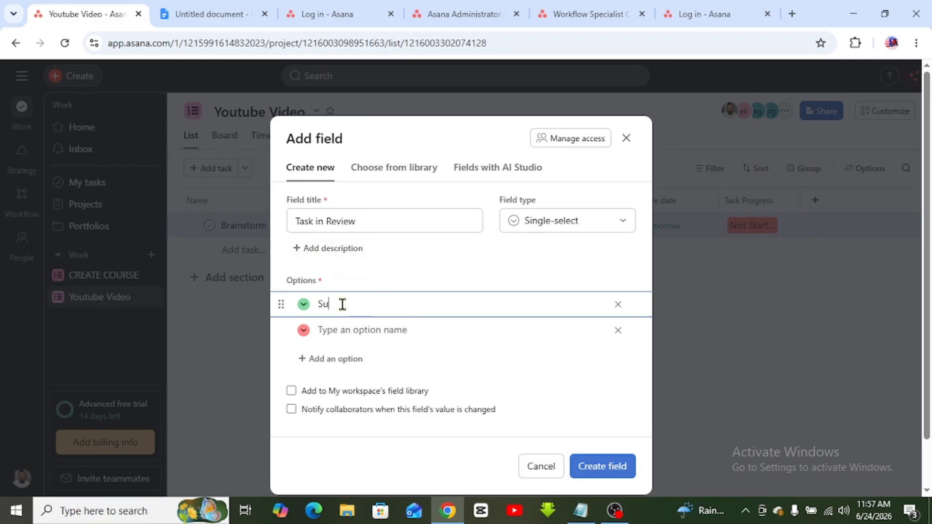
text(bmitted)
click(367, 334)
text(N)
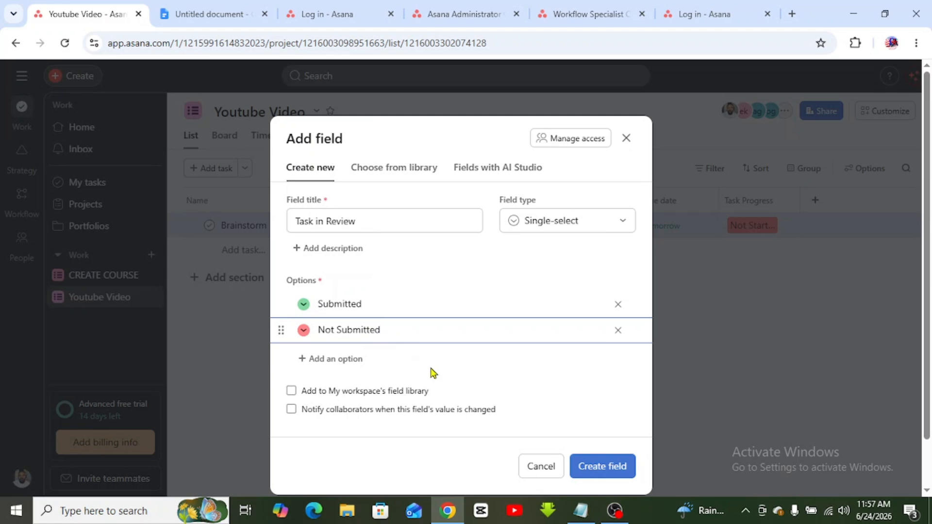
click(601, 466)
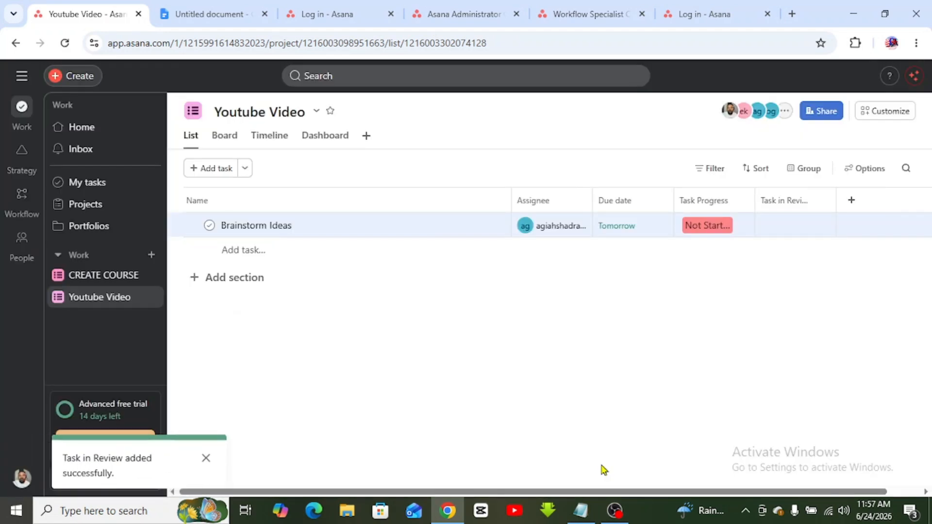
- Mark Brainstorm Ideas Not Submitted and start a new field named 'Task Completed'
click(792, 227)
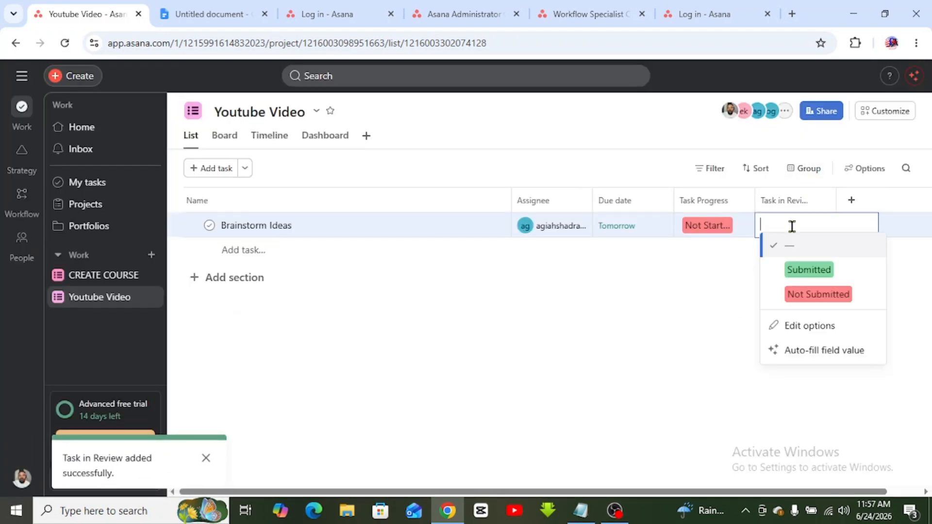
click(801, 294)
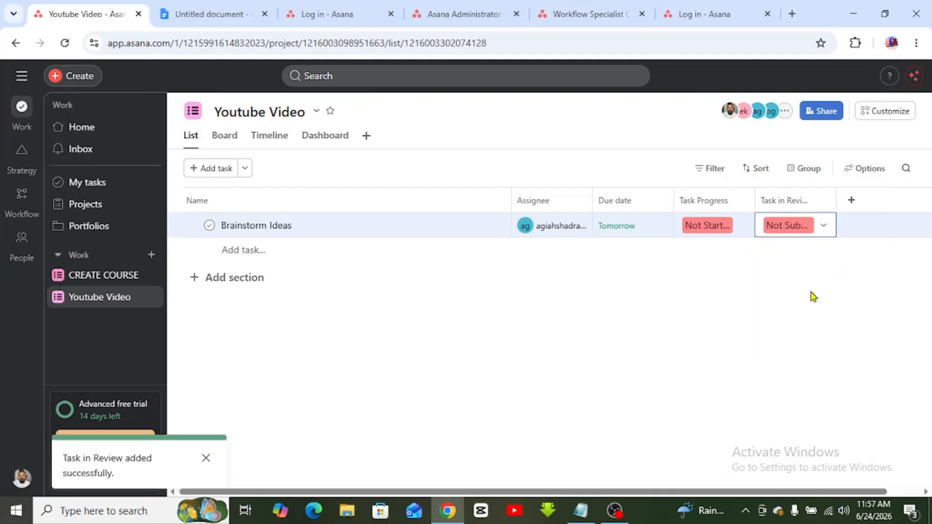
click(852, 203)
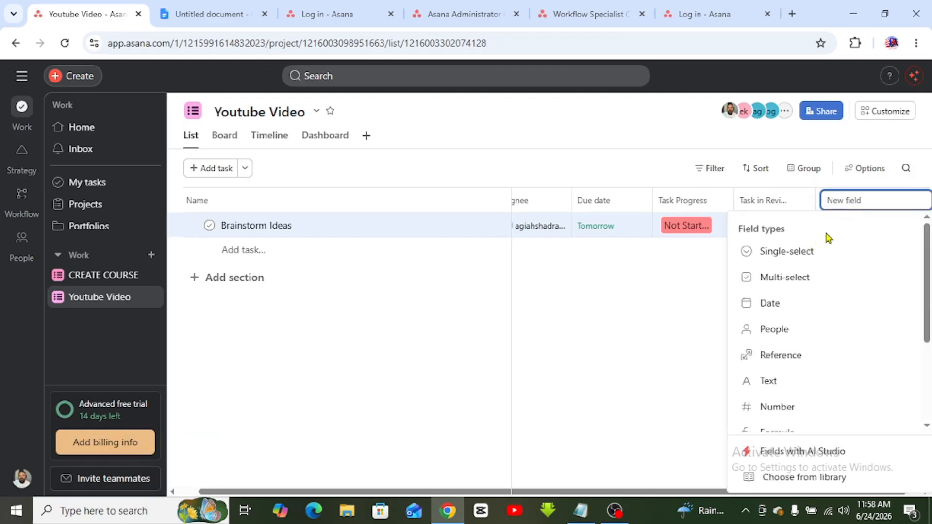
text(Ta)
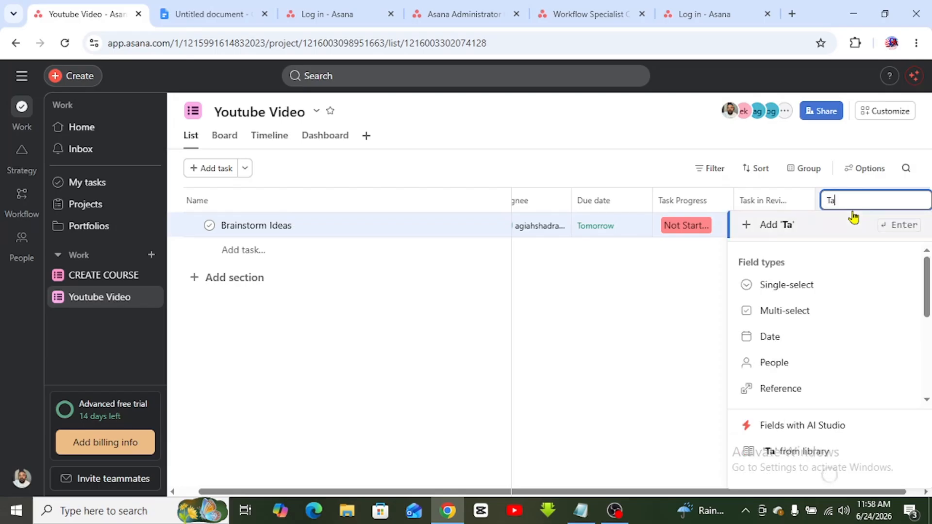
text(sk Completed)
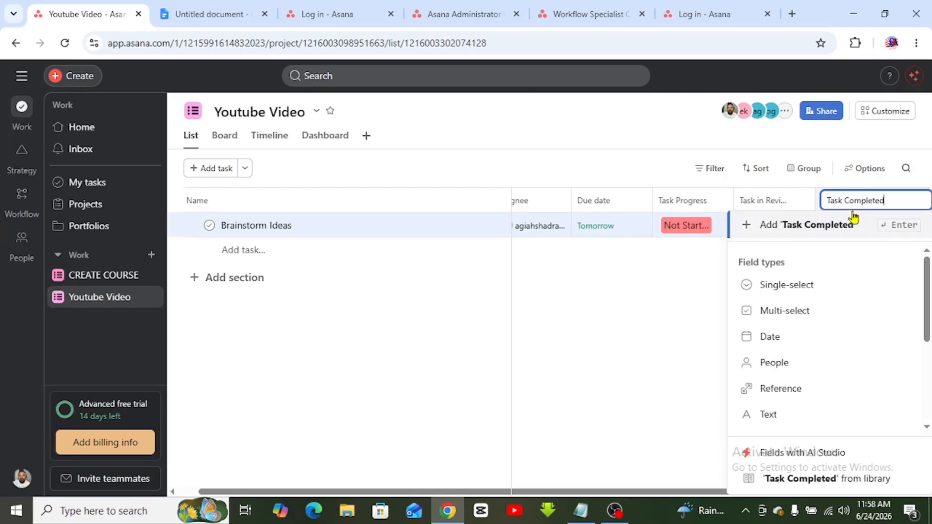
click(853, 216)
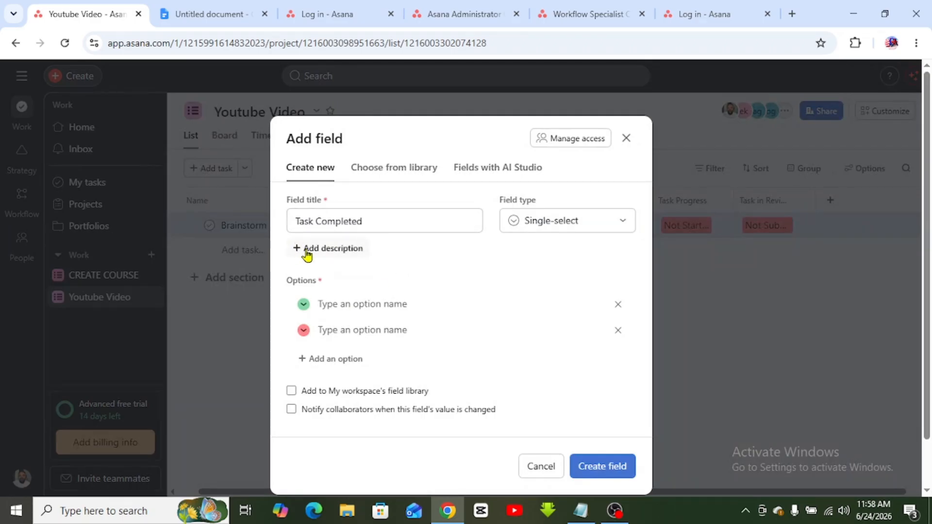
- Give Task Completed the options Completed and Not Completed and create the field
click(335, 307)
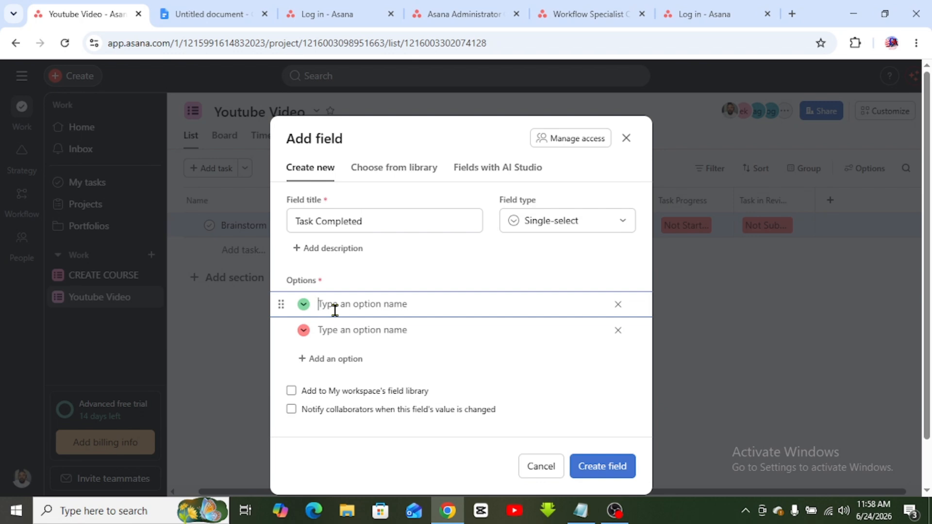
text(Compl)
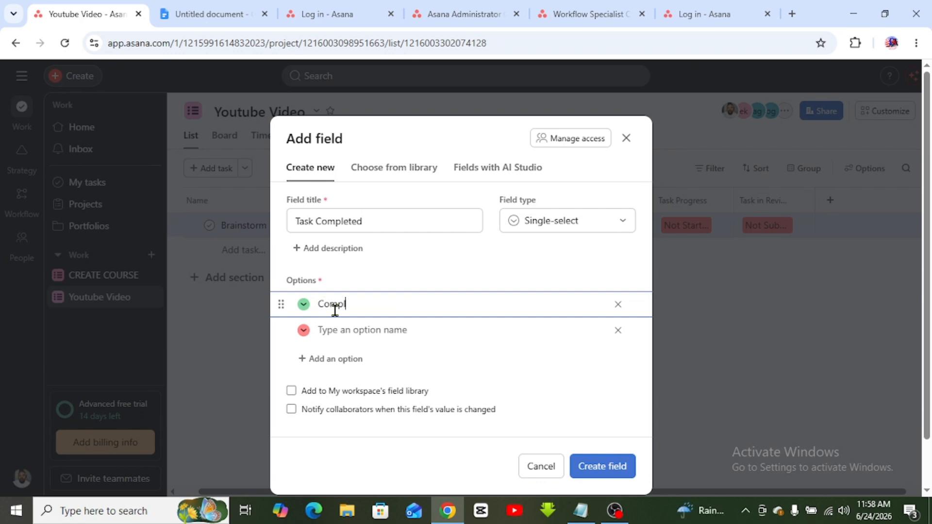
text(edt)
key(BackSpace)
text(ted)
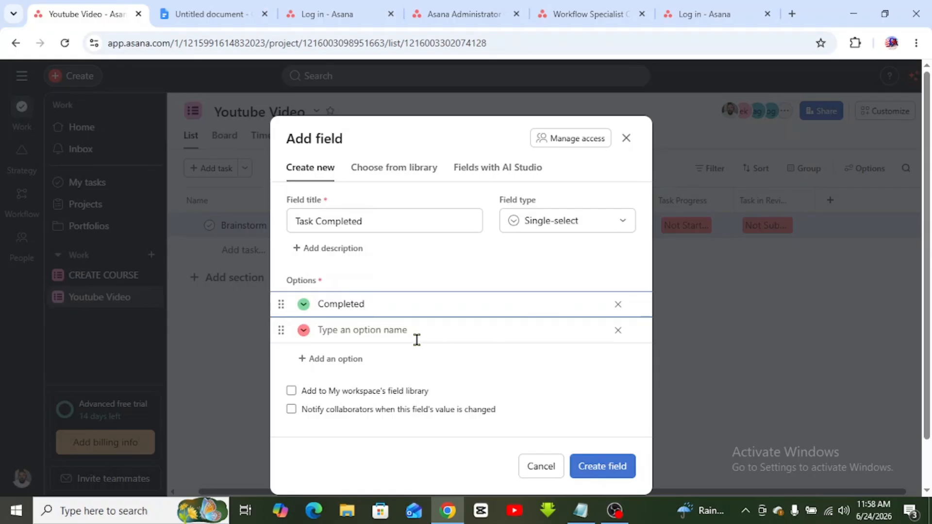
click(393, 330)
text(NOt)
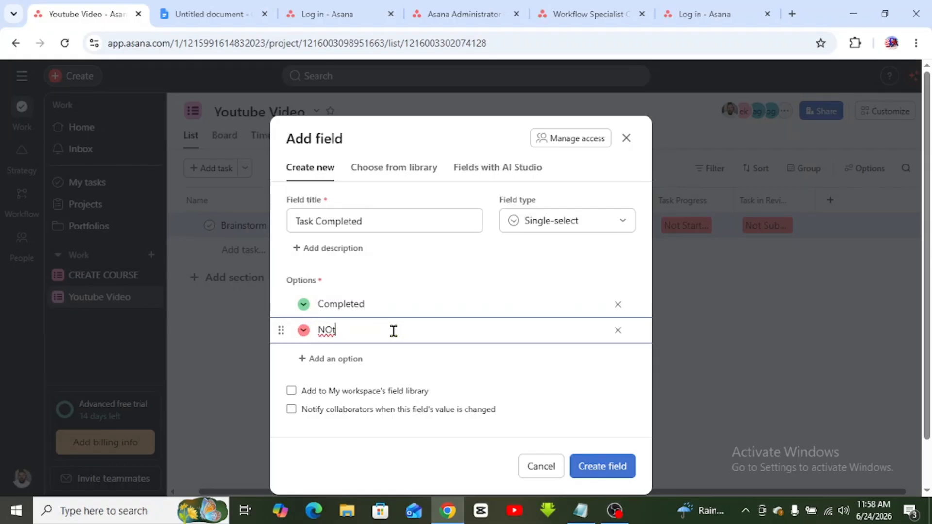
key(BackSpace)
key(BackSpace)
text(o)
click(614, 472)
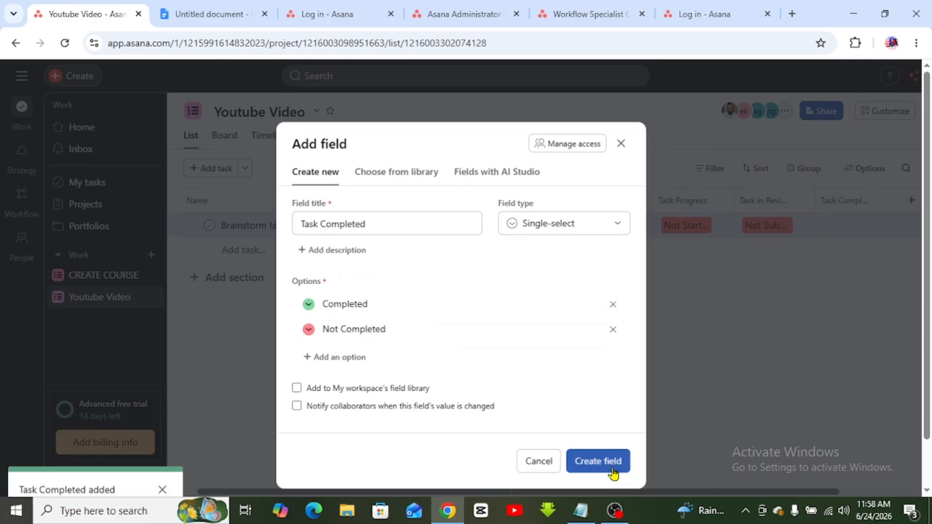
- Mark Brainstorm Ideas Not Completed and assign it to the first listed member
click(859, 224)
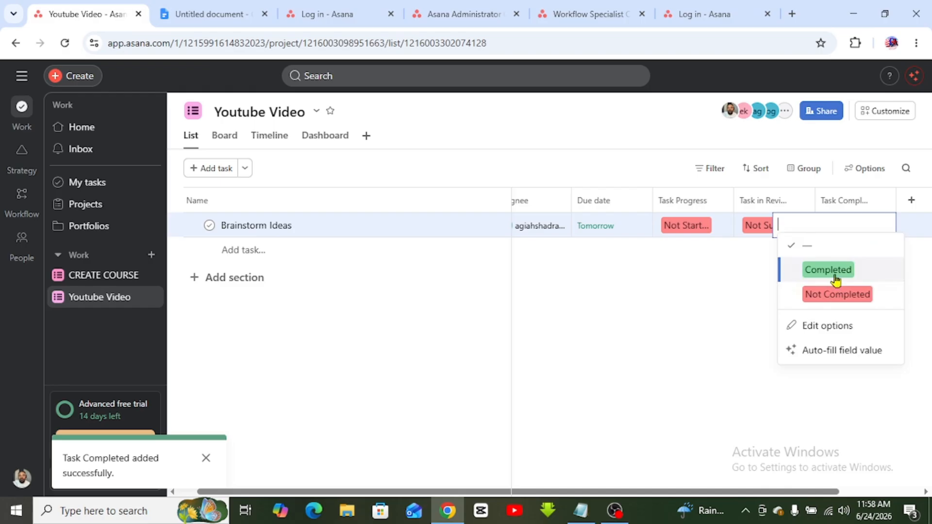
click(867, 296)
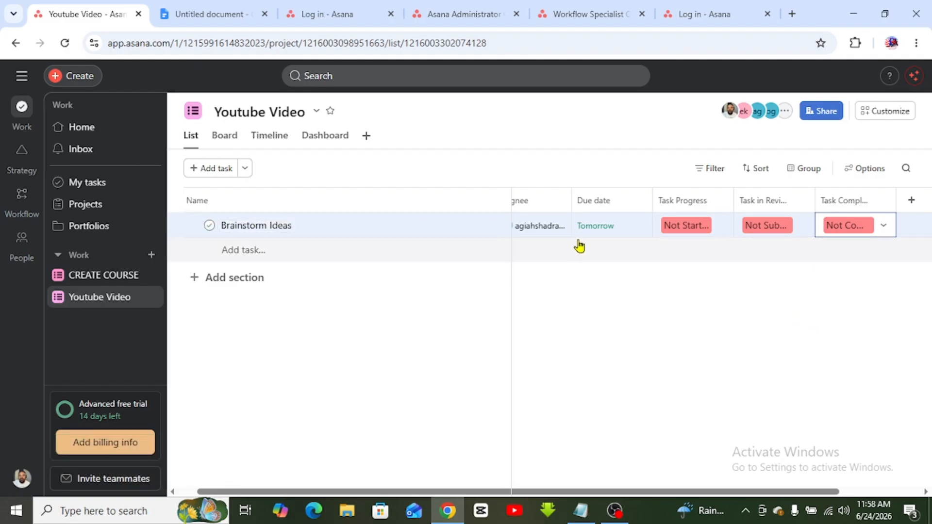
mouse_move(531, 228)
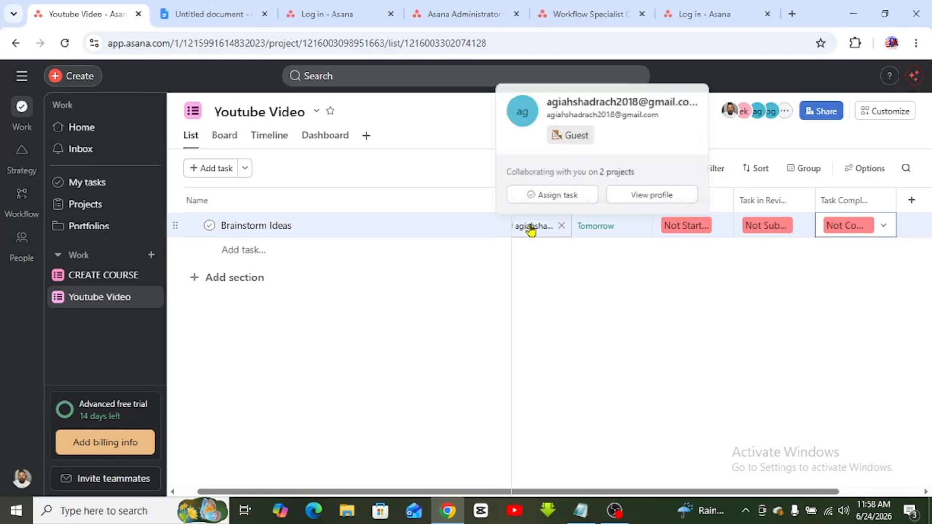
click(531, 226)
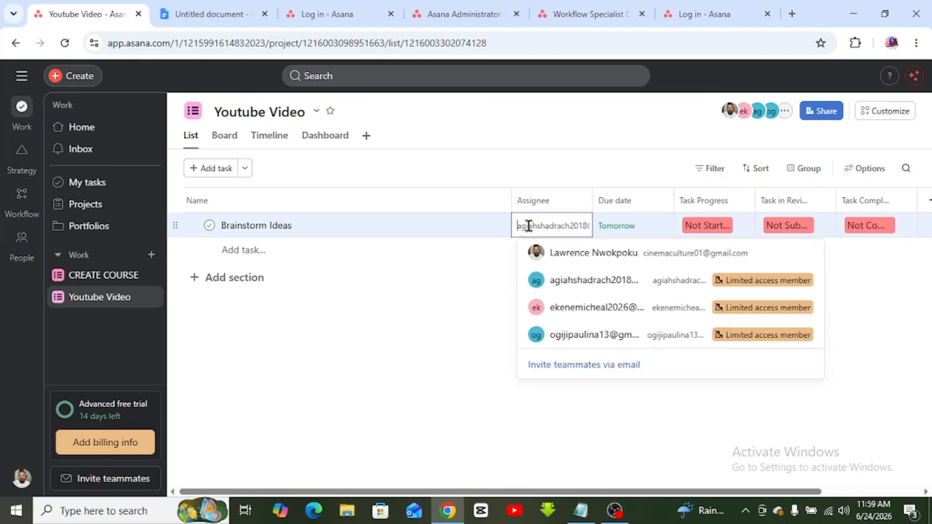
click(573, 254)
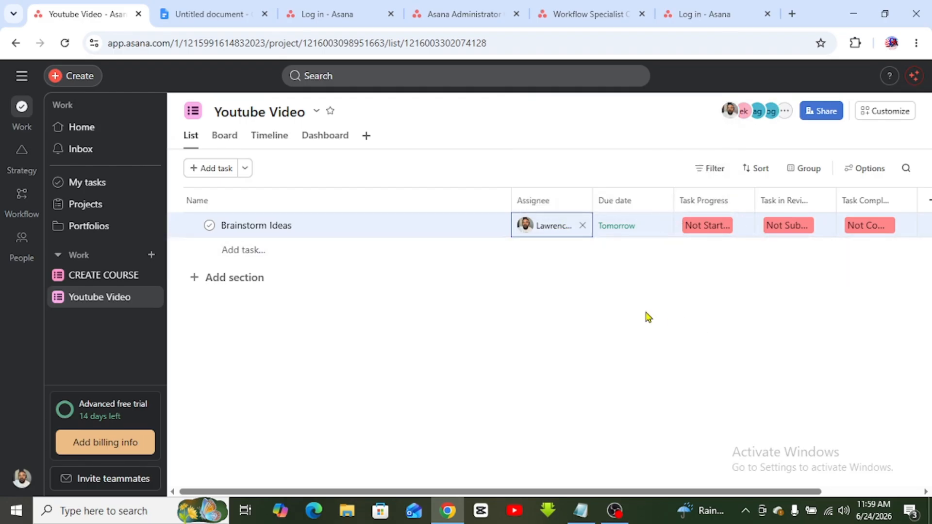
- Copy 'Write The Title, Subtitles, Description, And Tags' from the document and return to Asana
click(208, 14)
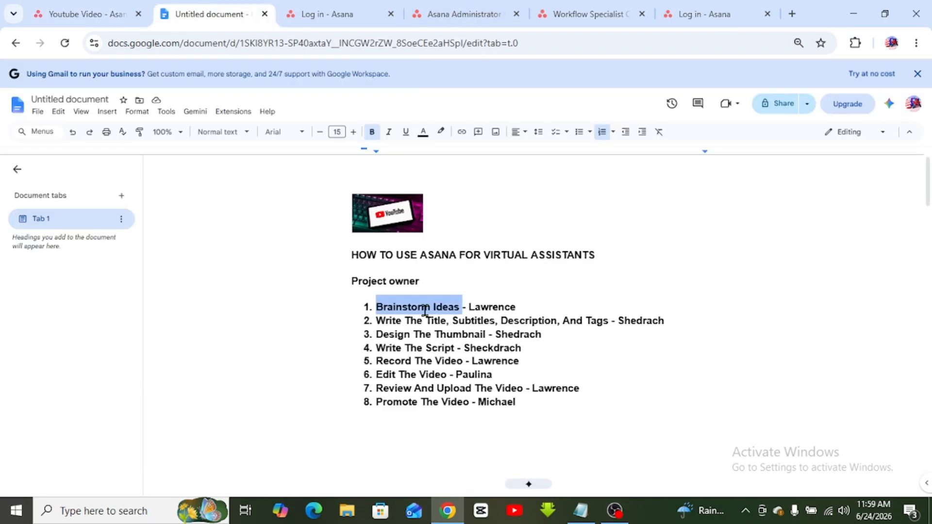
click(475, 333)
drag(518, 308, 609, 324)
key(ctrl+c)
click(467, 337)
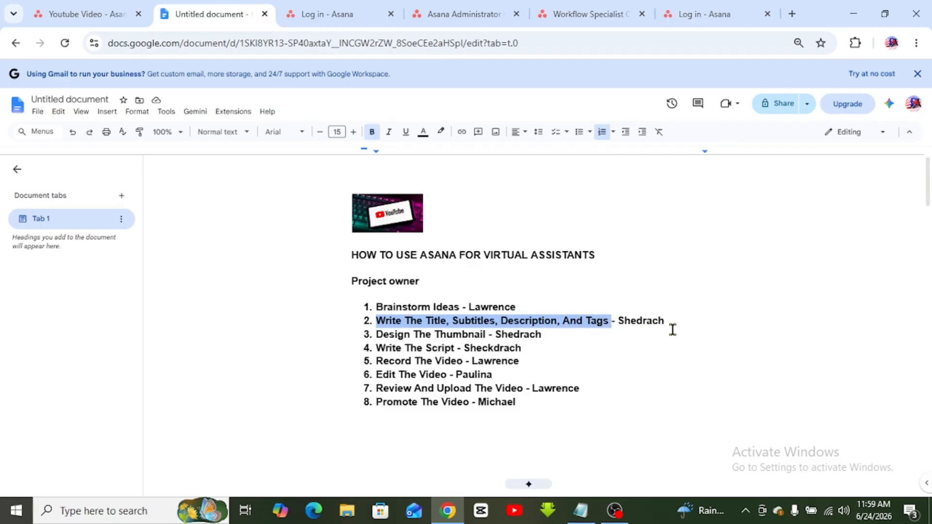
click(64, 14)
- Add the pasted task, assign it to a project member, and set its due date to June 25
click(269, 250)
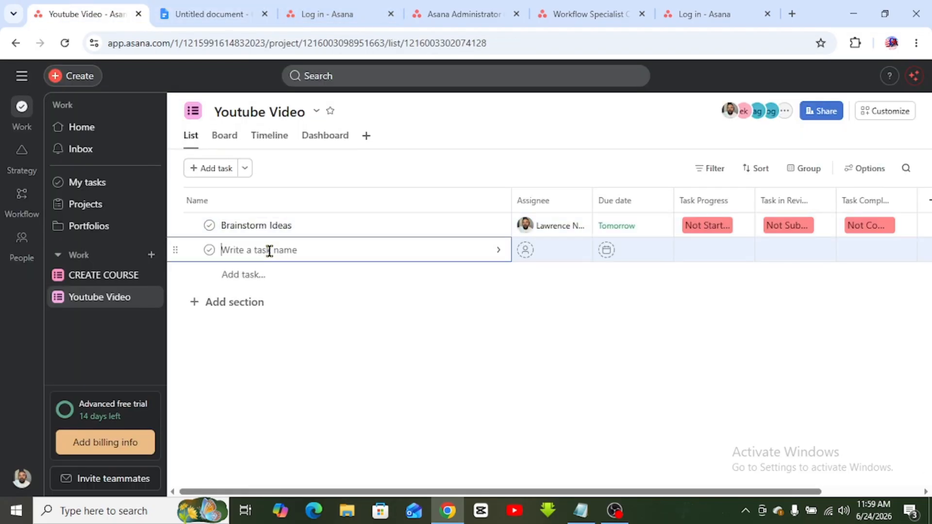
key(ctrl+v)
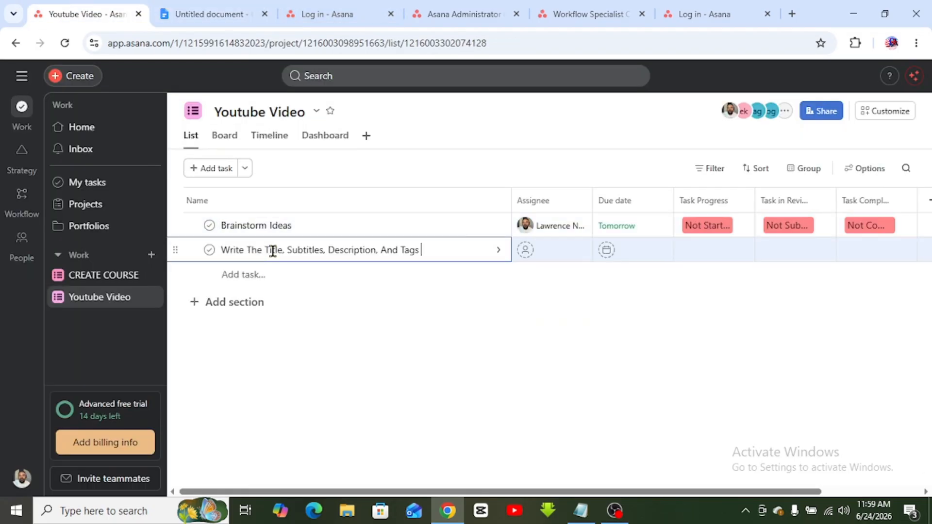
click(525, 249)
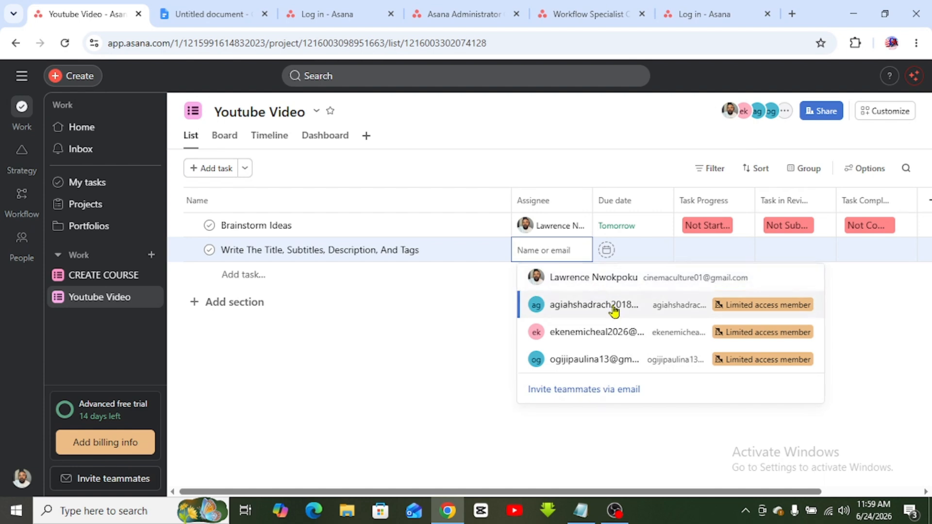
click(623, 306)
click(607, 251)
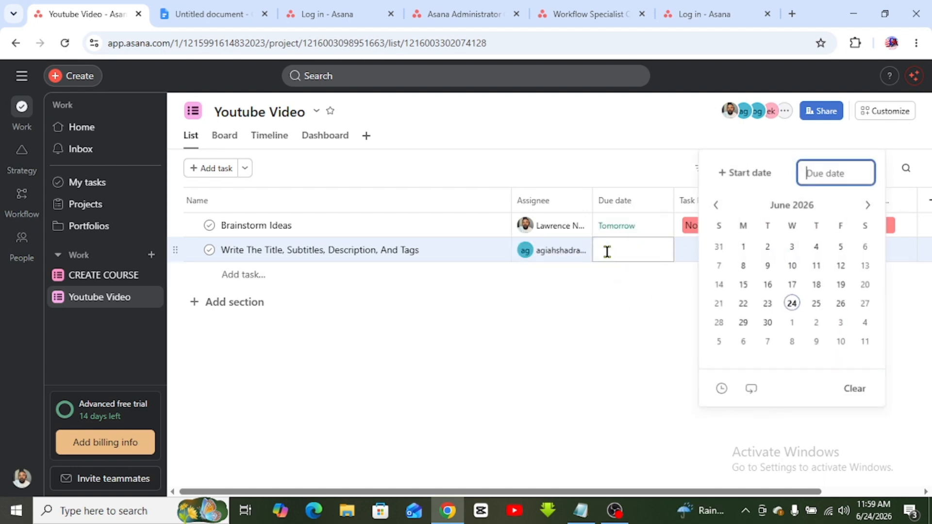
click(819, 306)
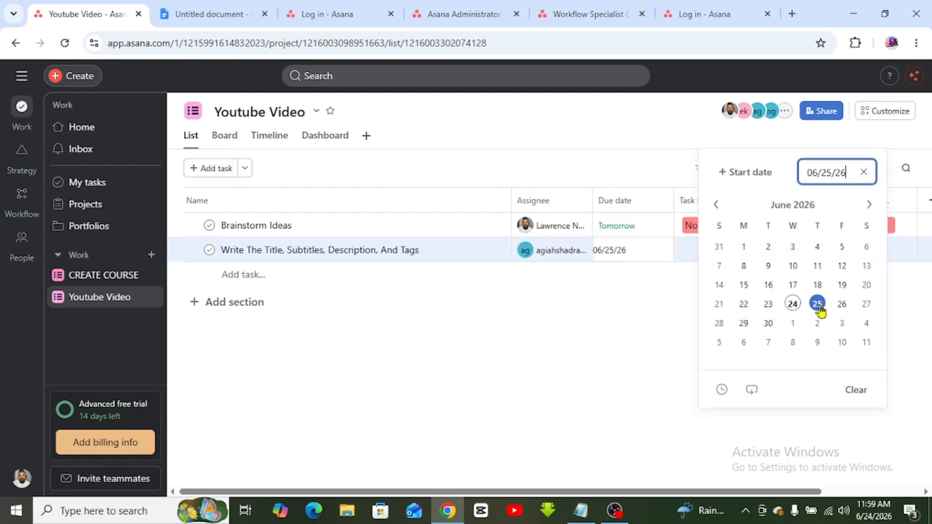
click(640, 295)
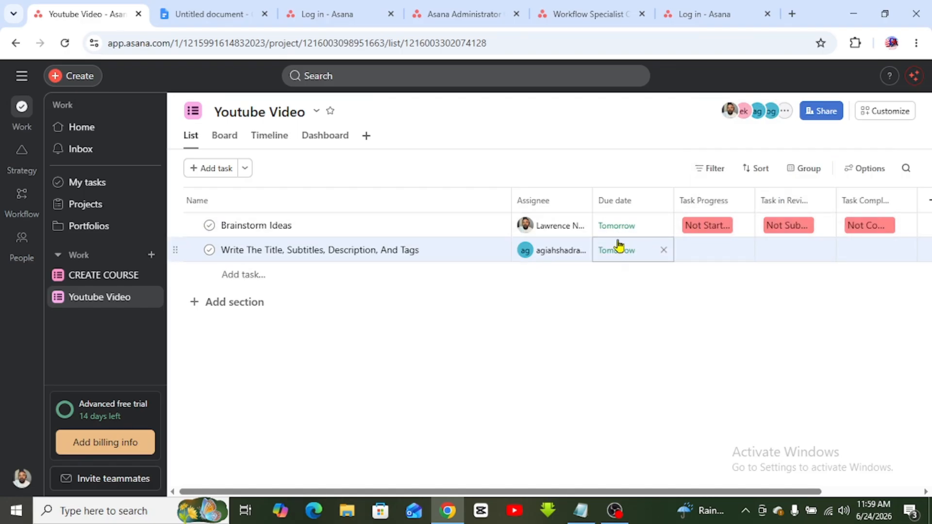
- Set the new task to Not Started, Not Submitted and Not Completed
click(705, 253)
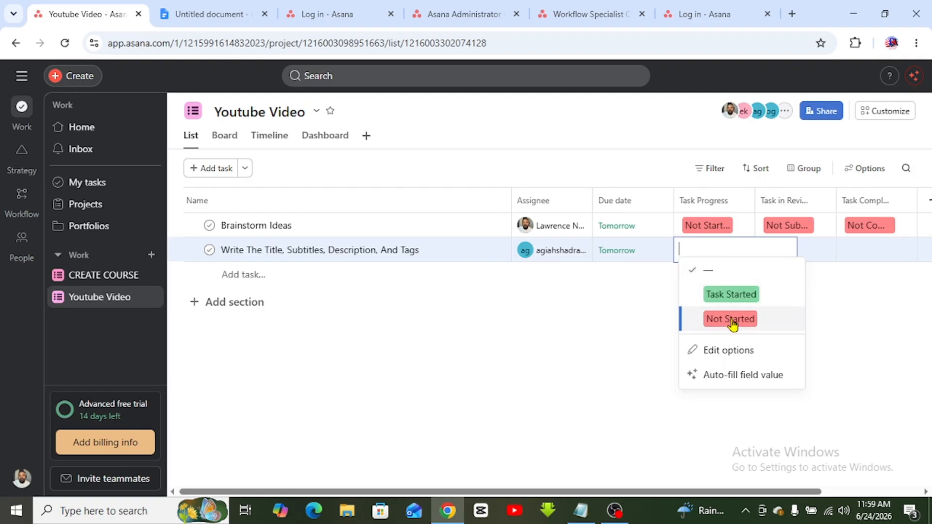
click(730, 321)
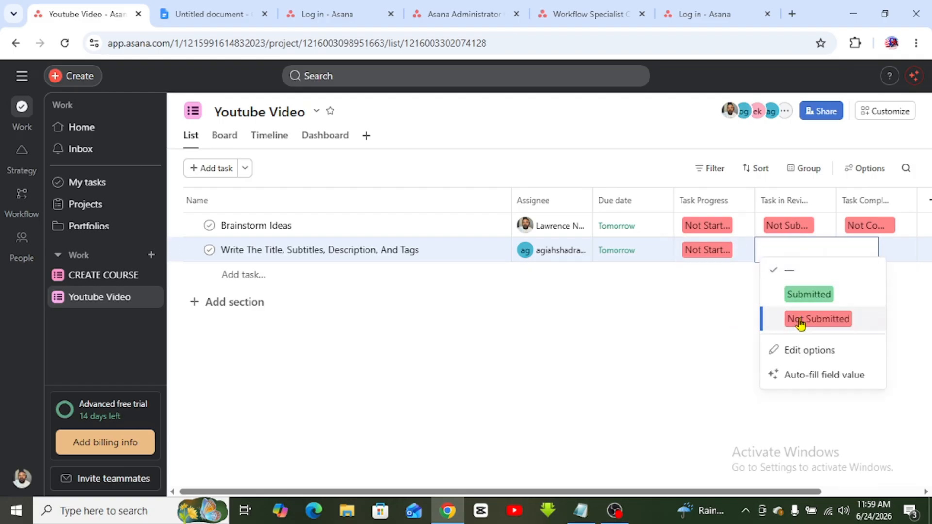
click(798, 319)
click(873, 256)
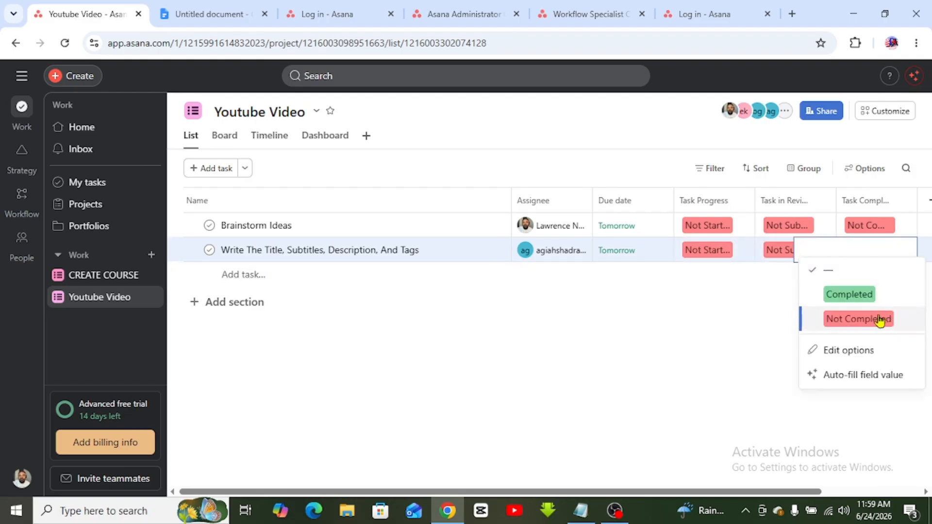
click(881, 334)
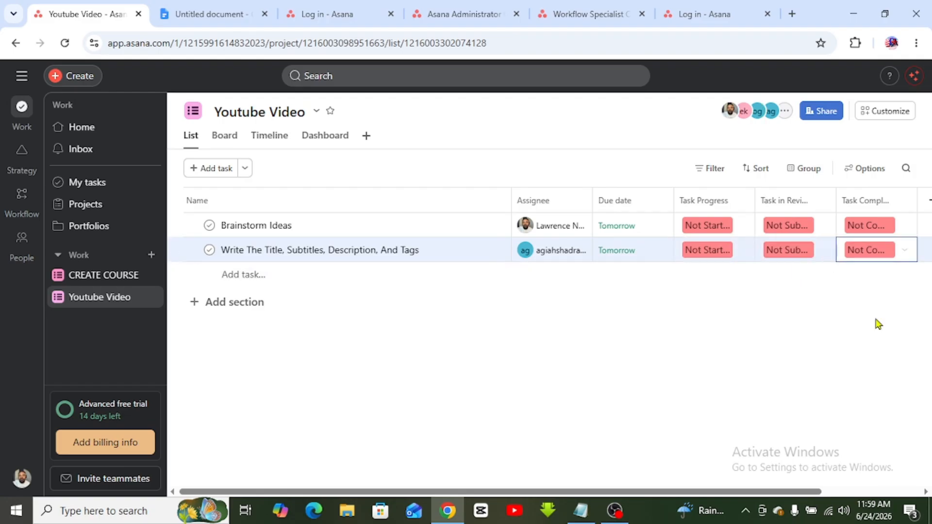
- Start another task row and select 'Design The Thumbnail' in the document for copying
click(262, 276)
click(247, 7)
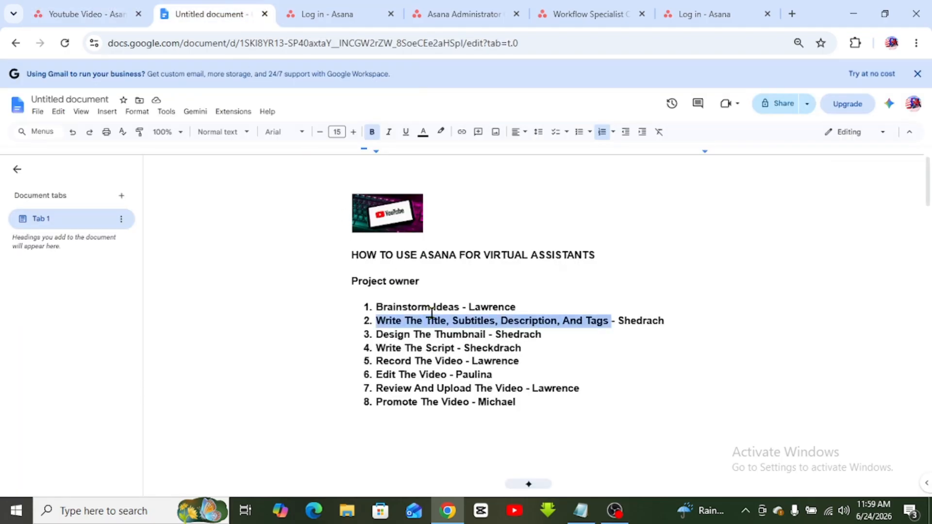
click(459, 333)
drag(487, 336, 380, 335)
key(ctrl+c)
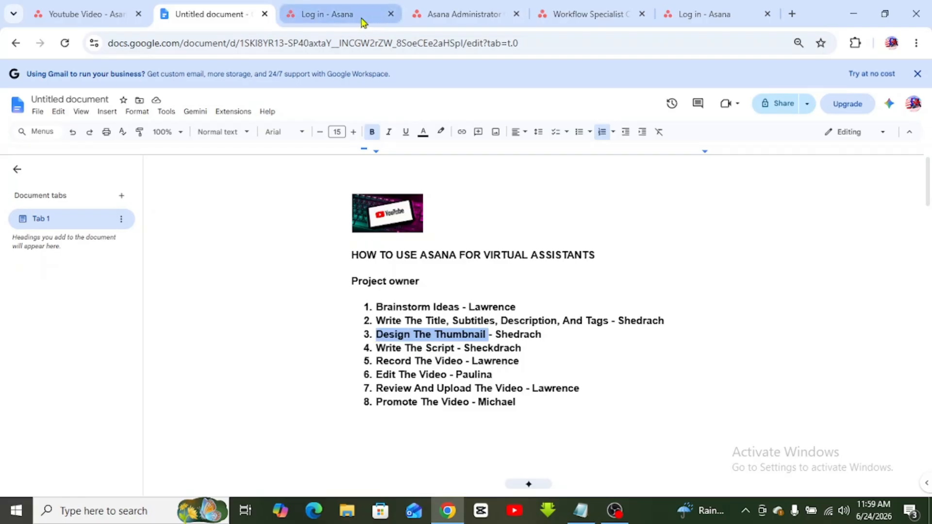
click(80, 8)
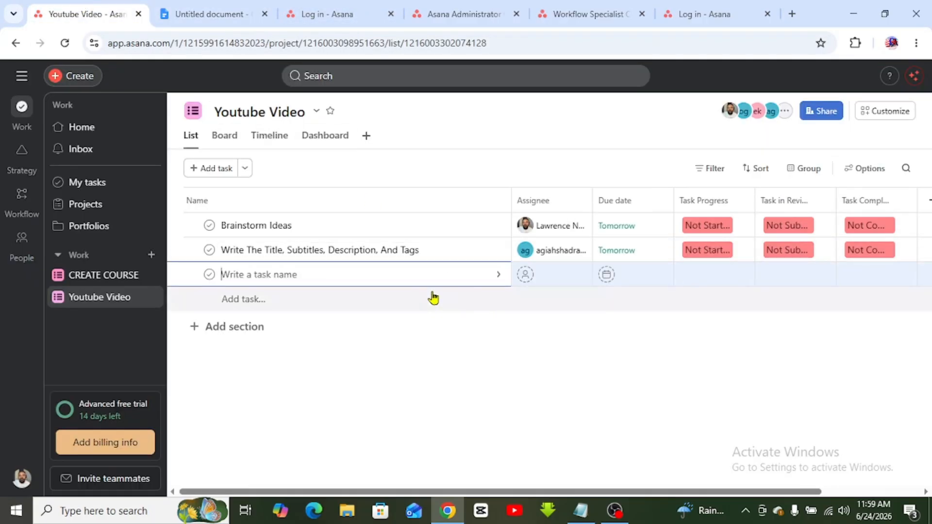
- Name the task Design The Thumbnail, assign it to a project member and set it due June 25
key(ctrl+v)
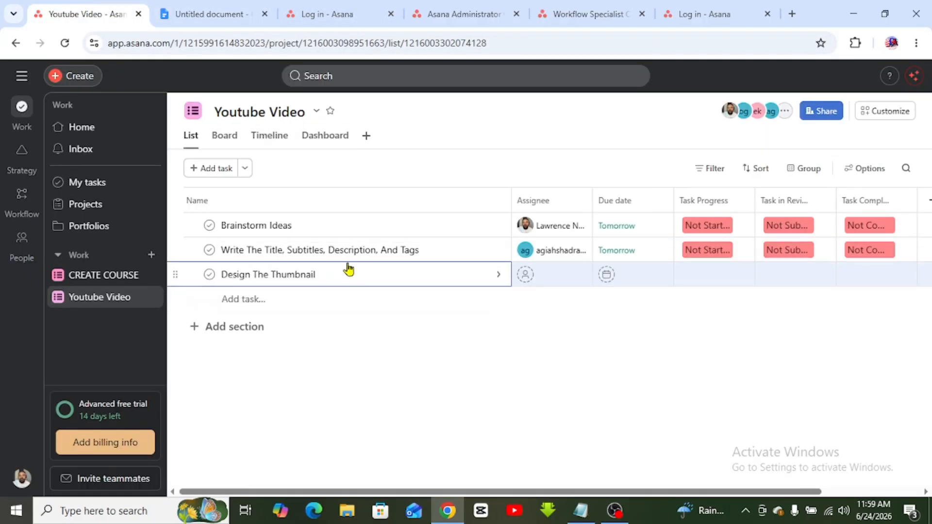
click(549, 276)
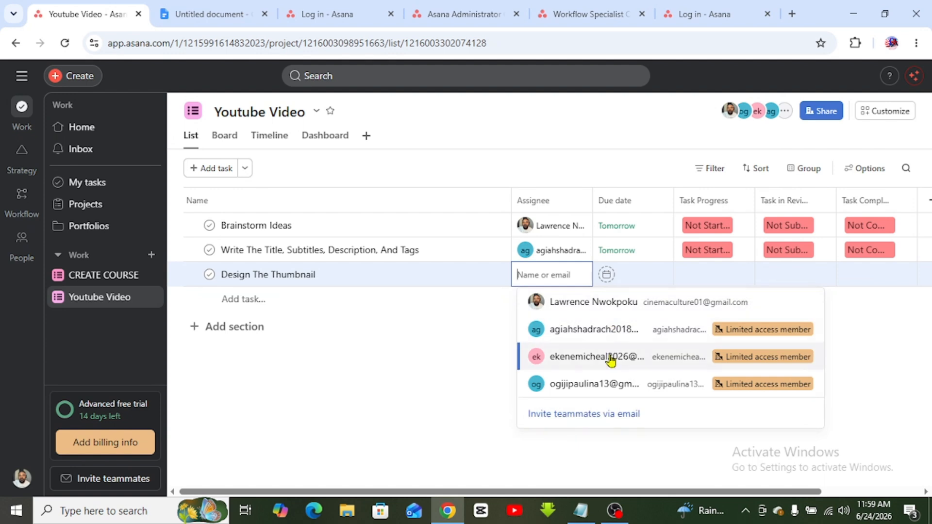
click(588, 330)
click(650, 272)
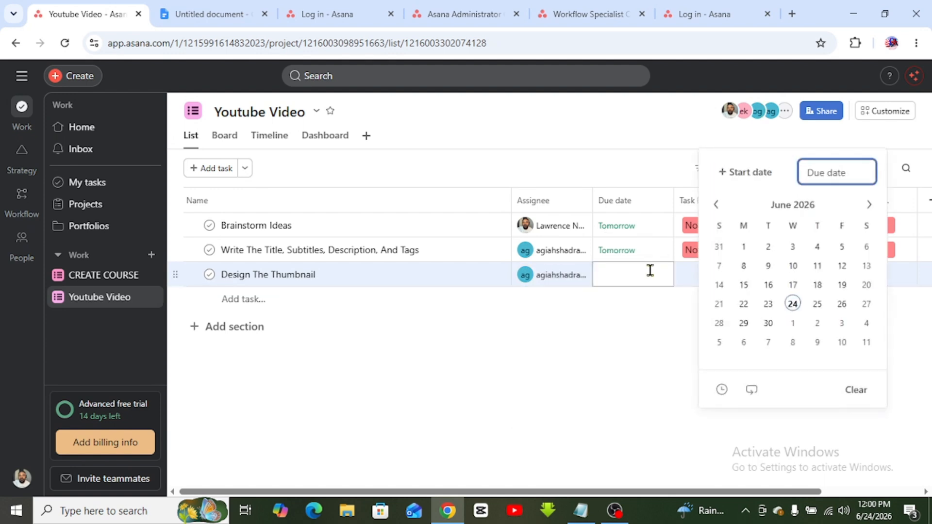
click(818, 304)
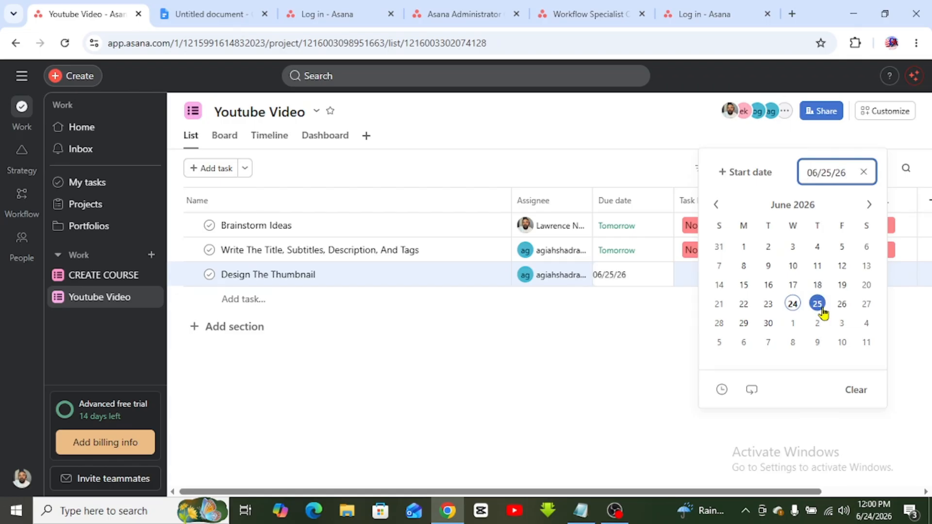
click(609, 330)
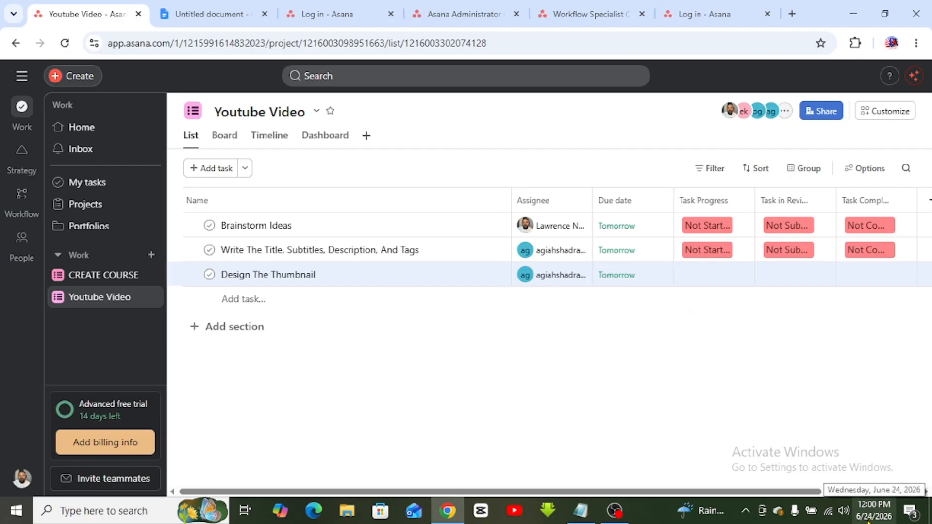
- Set Design The Thumbnail's statuses to Not Started, Not Submitted and Not Completed
click(704, 275)
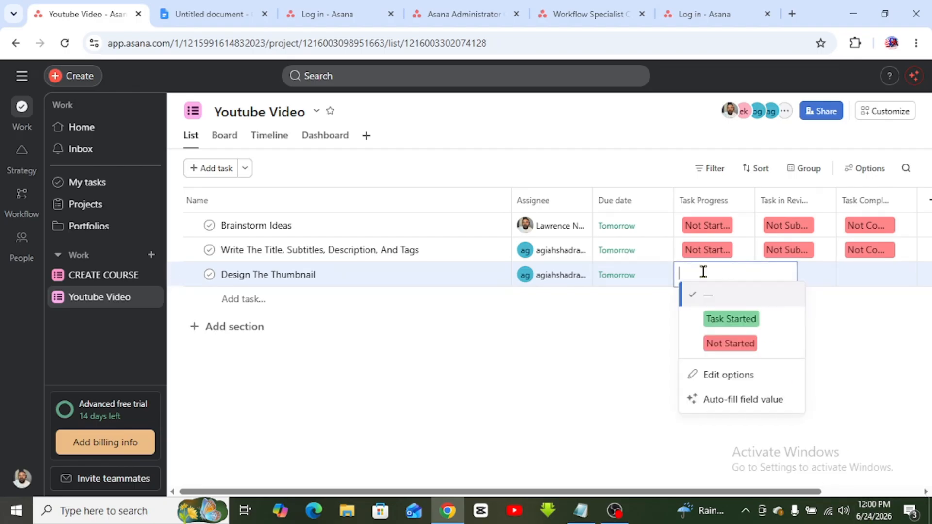
click(727, 346)
click(793, 273)
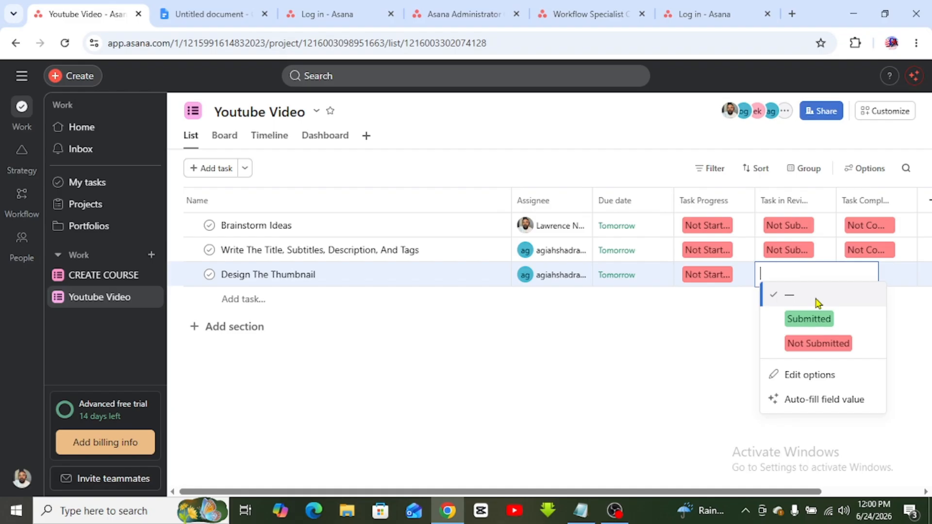
click(834, 346)
click(880, 279)
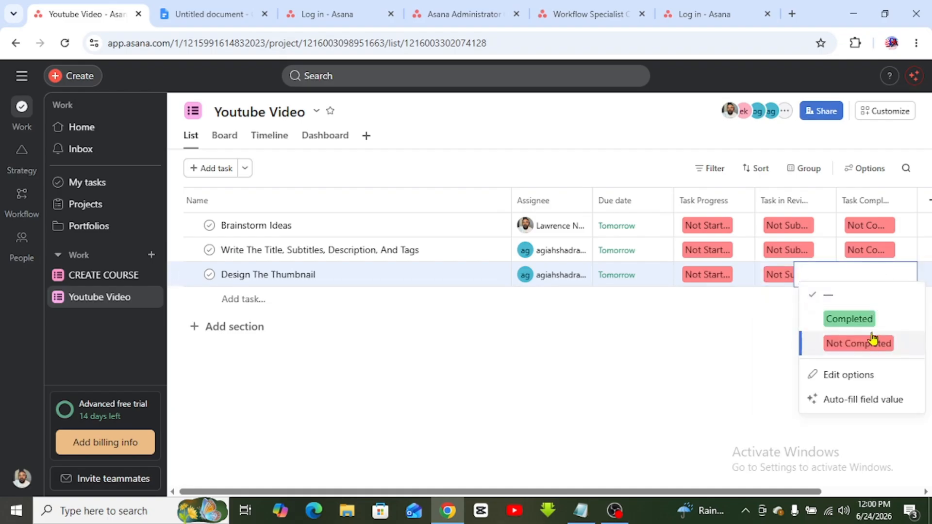
click(871, 341)
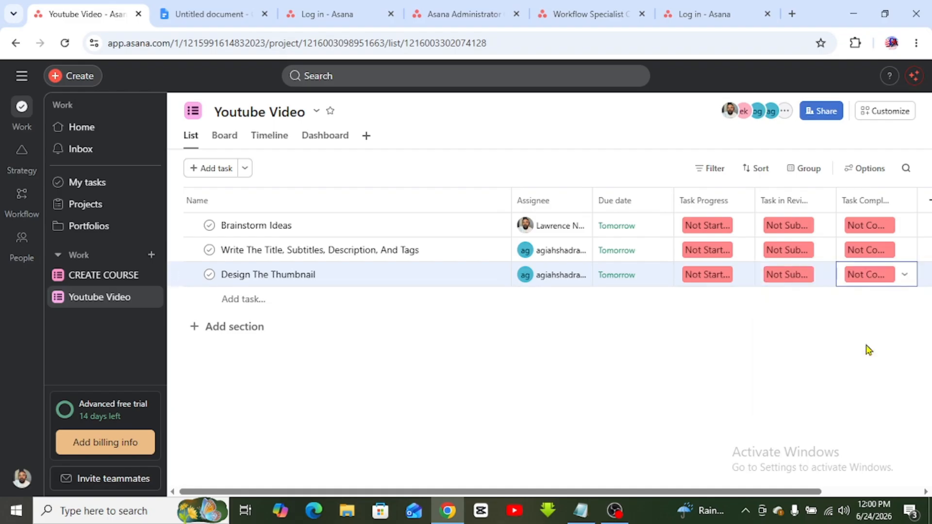
- Add an empty task row, then select 'Write The Script' in the Google Docs task list
click(245, 298)
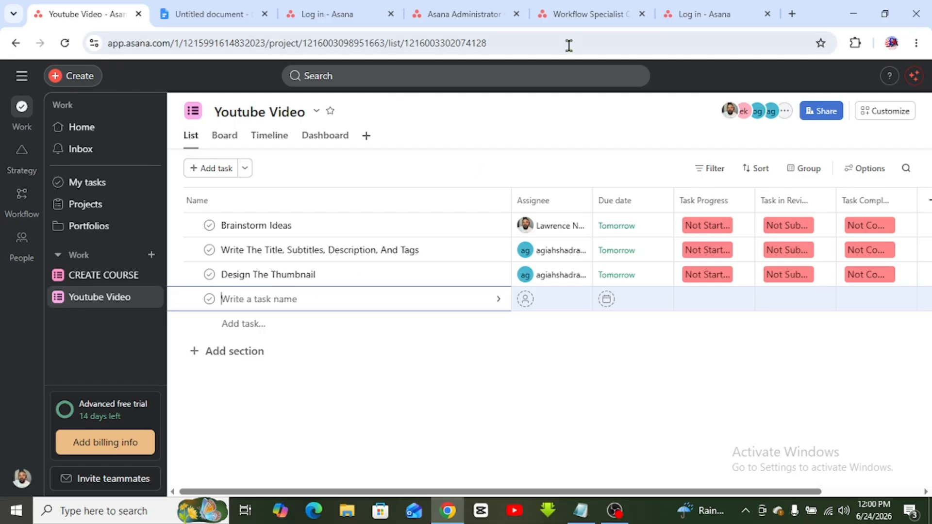
click(235, 8)
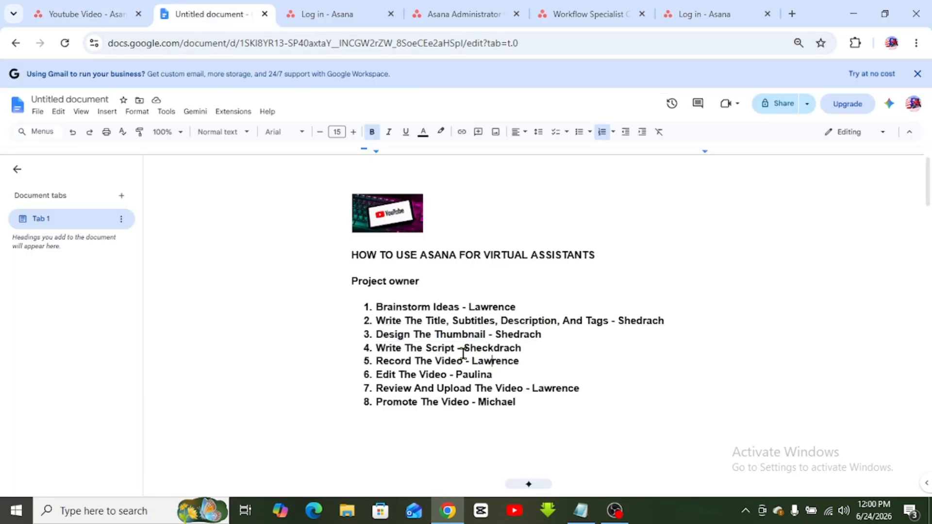
drag(461, 348, 379, 349)
key(ctrl+c)
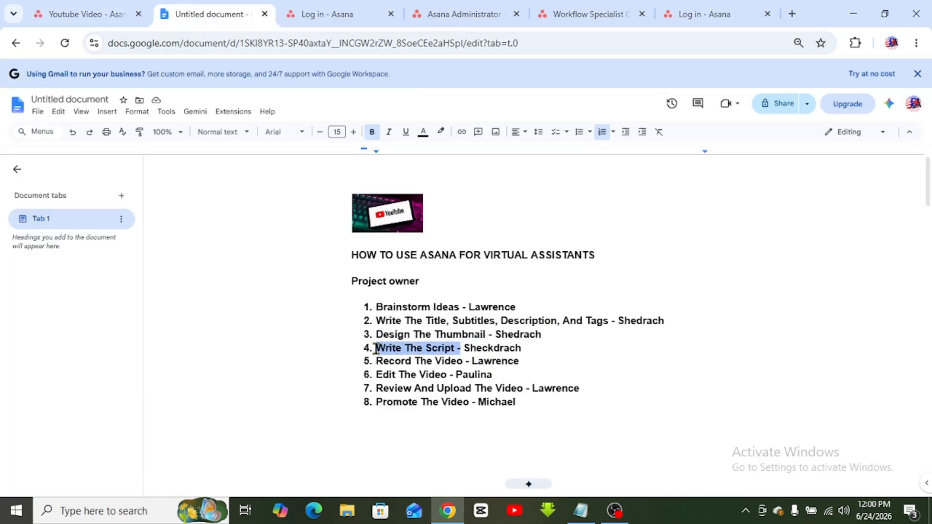
- Name the new row Write The Script, assign it to a teammate and set it due June 26
click(79, 13)
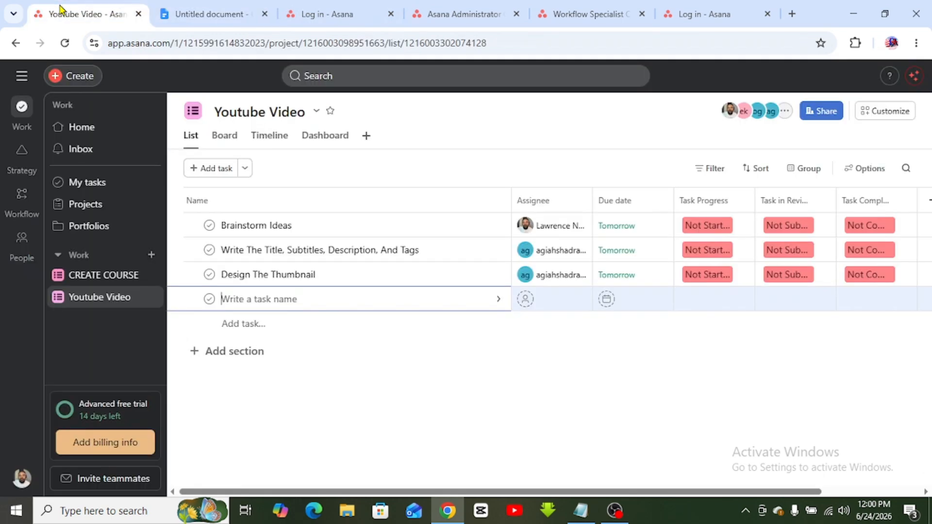
key(ctrl+v)
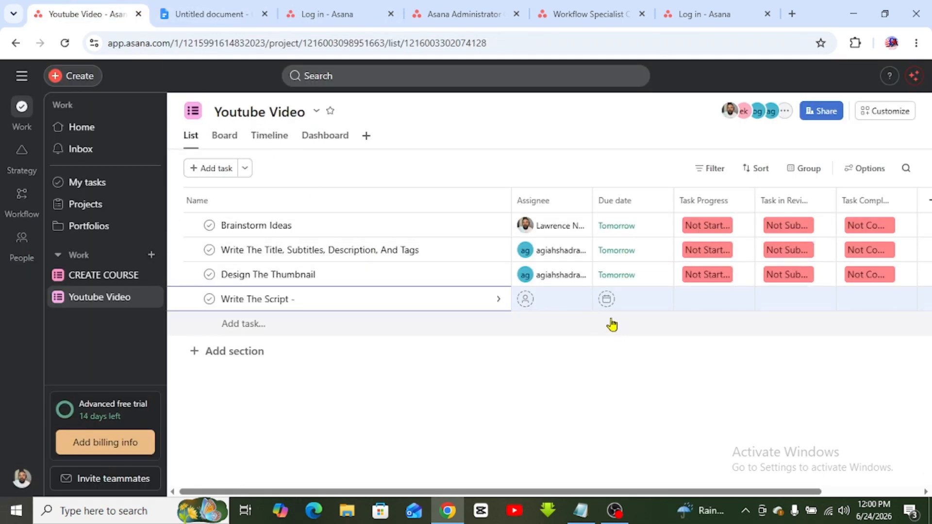
click(561, 299)
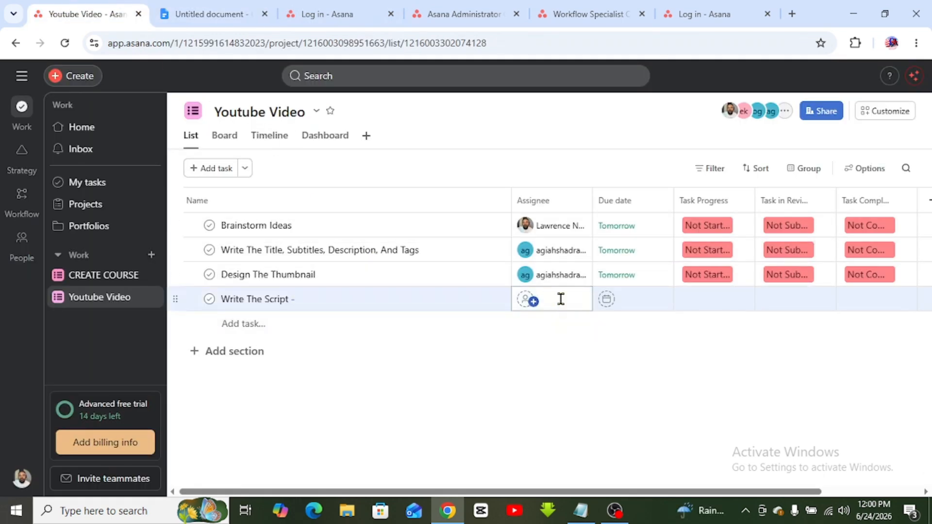
click(191, 7)
click(86, 12)
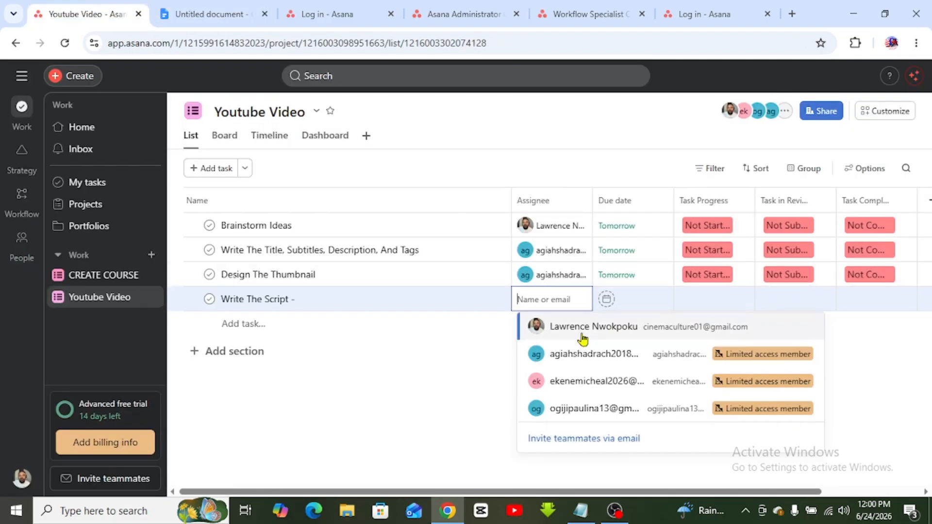
click(621, 358)
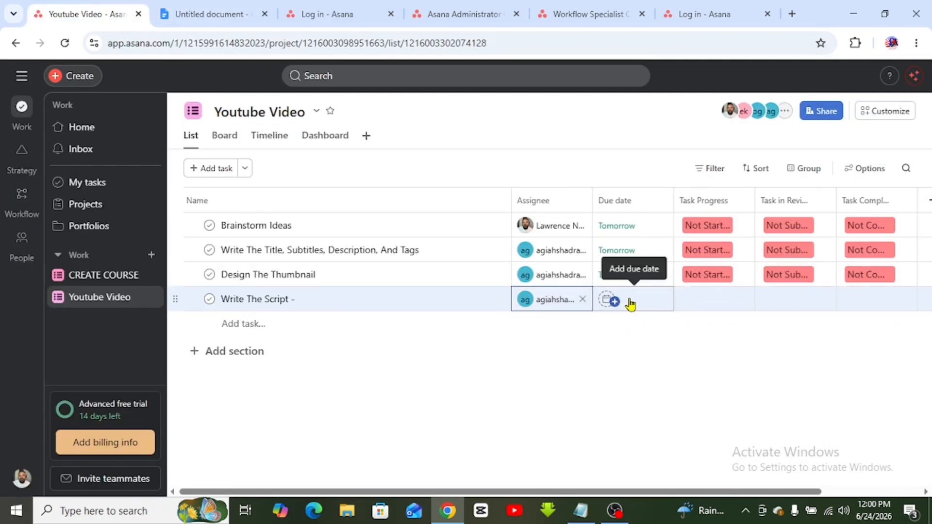
click(629, 299)
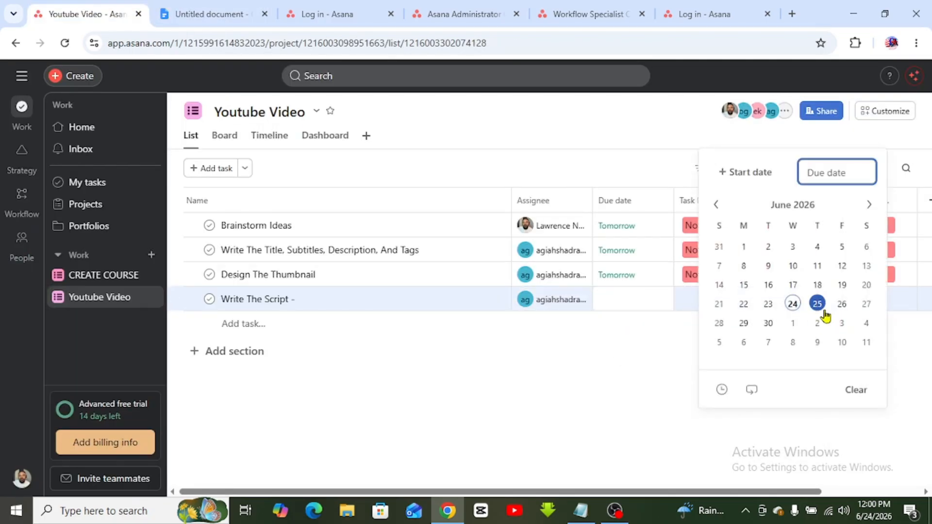
click(843, 305)
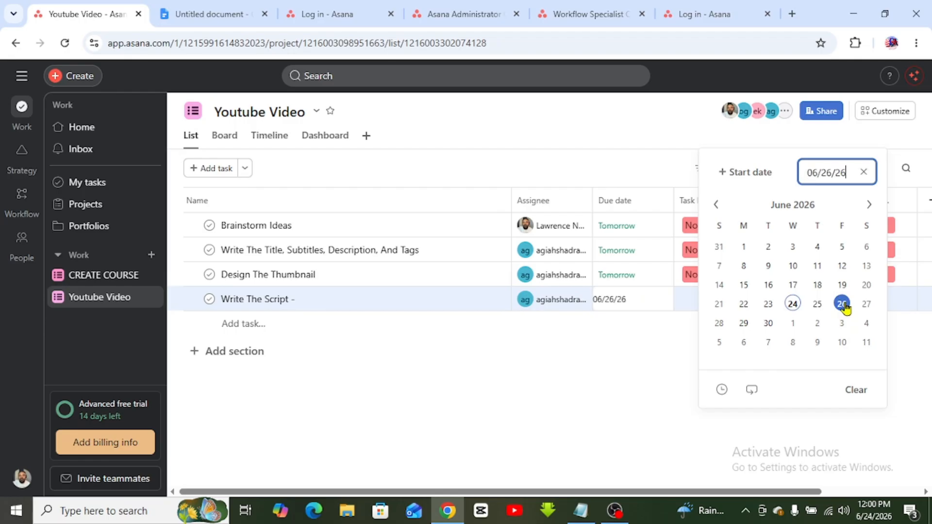
click(572, 374)
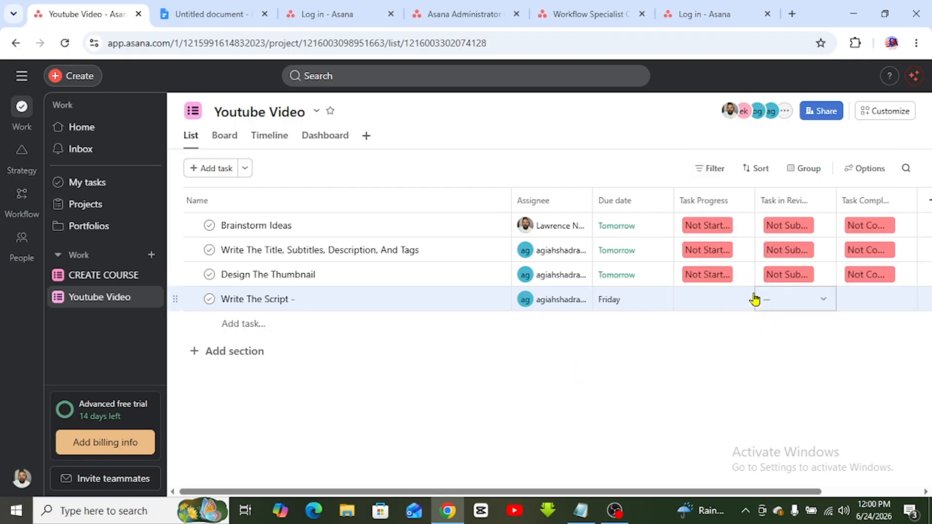
- Set Write The Script's statuses to Not Started, Not Submitted and Not Completed
click(711, 301)
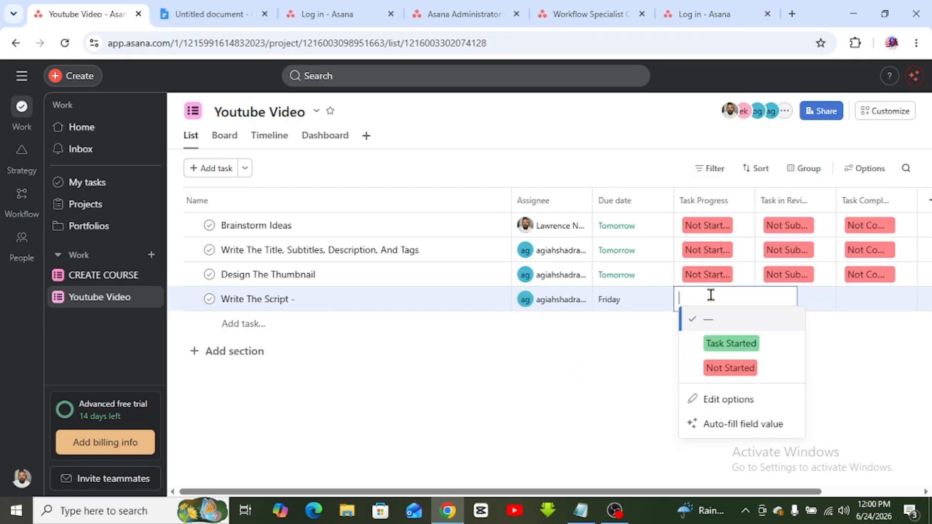
click(725, 368)
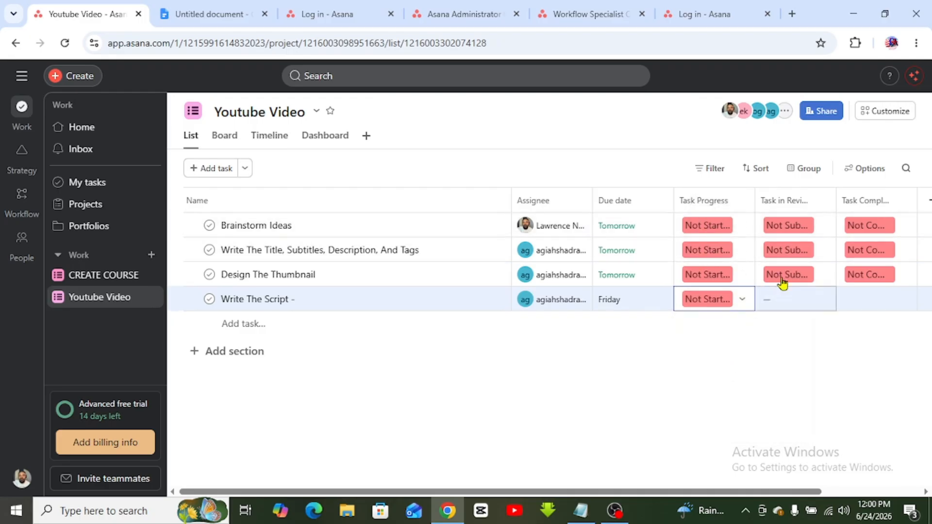
click(791, 298)
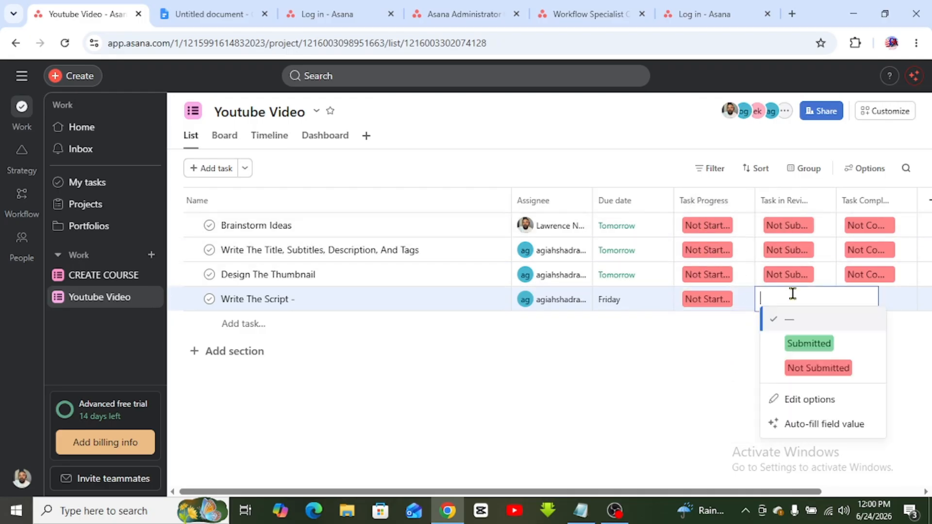
click(819, 368)
click(877, 300)
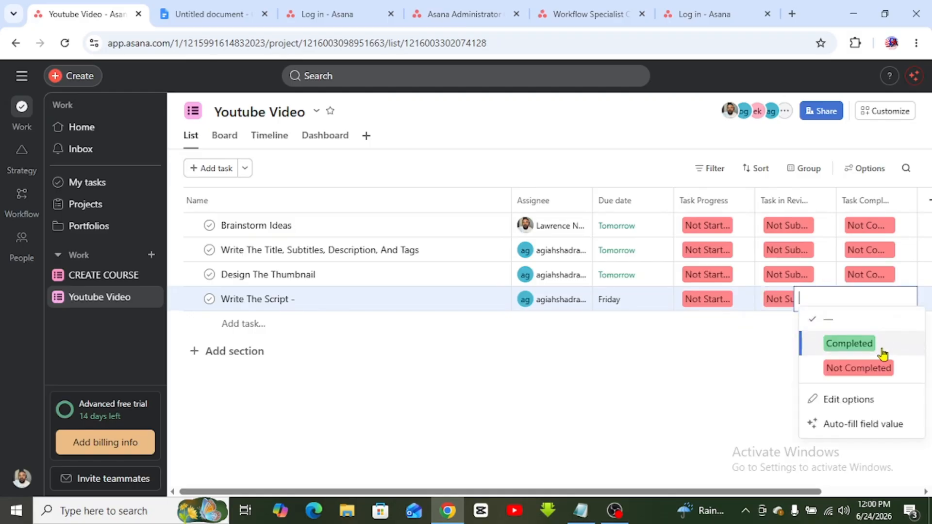
click(876, 369)
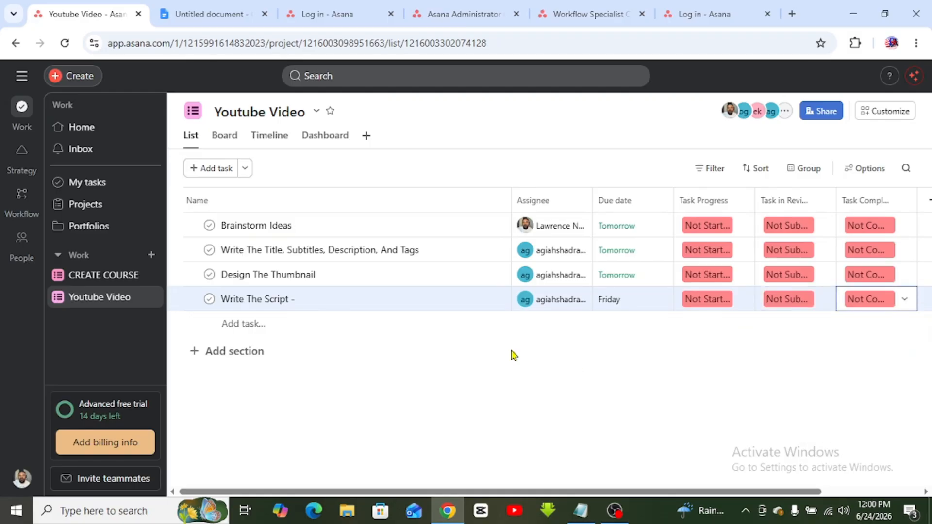
- Add an empty task row and select 'Record The Video' in the Google Docs list
click(250, 325)
click(220, 19)
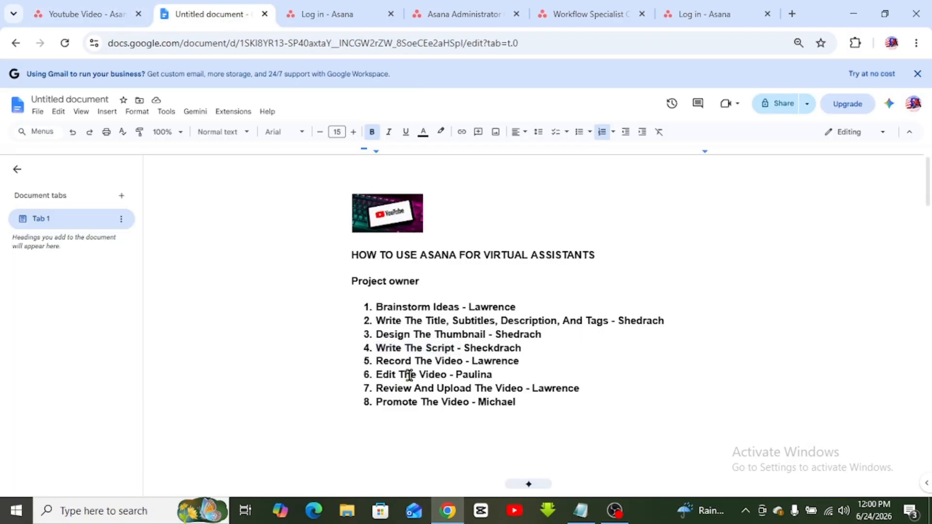
drag(466, 365, 380, 361)
key(ctrl+c)
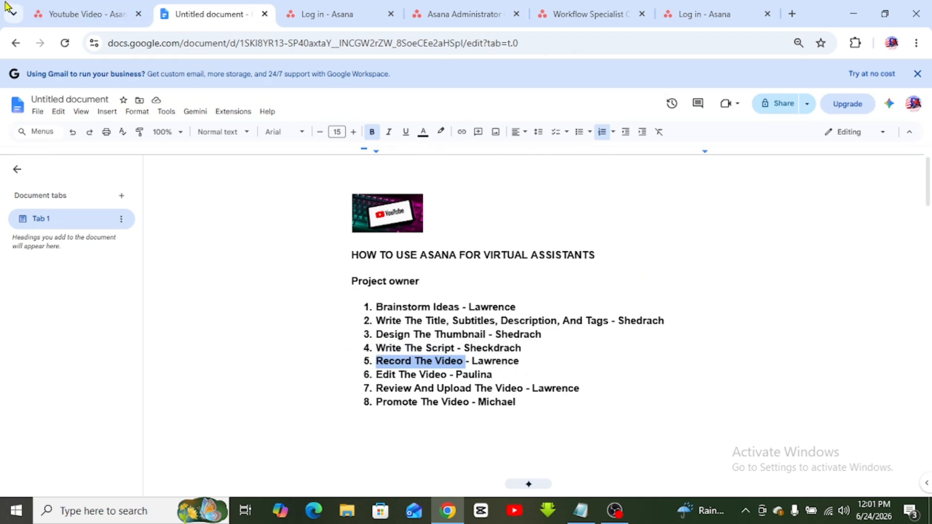
click(80, 14)
- Name the row Record The Video, assign it to the first listed member, due June 27
click(328, 332)
key(ctrl+v)
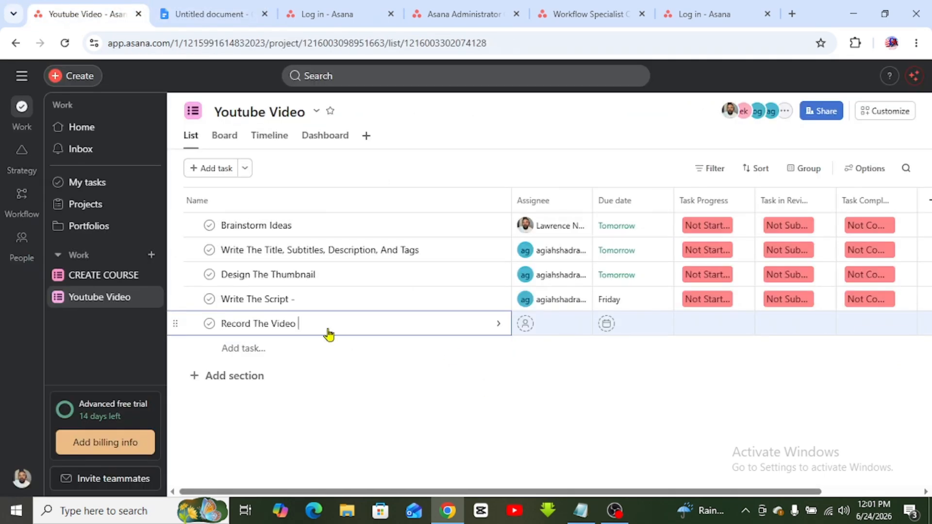
click(526, 326)
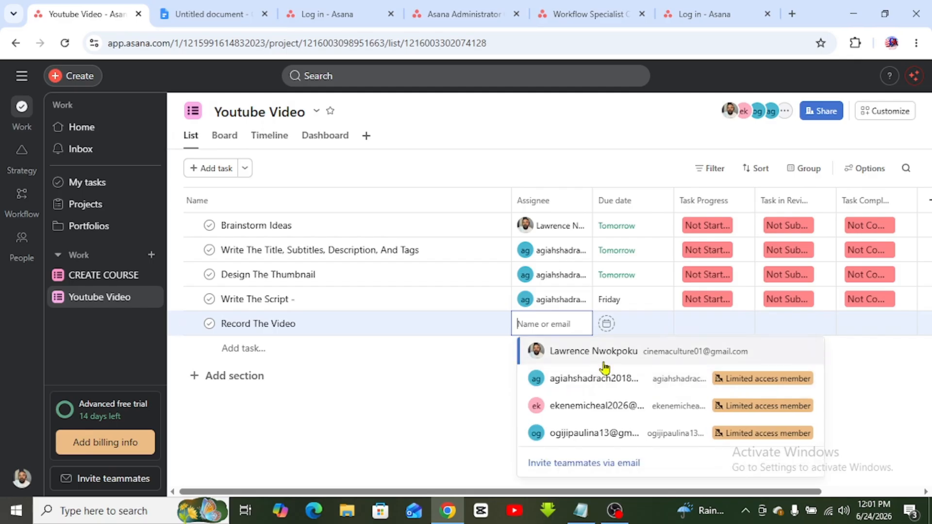
click(604, 365)
click(635, 322)
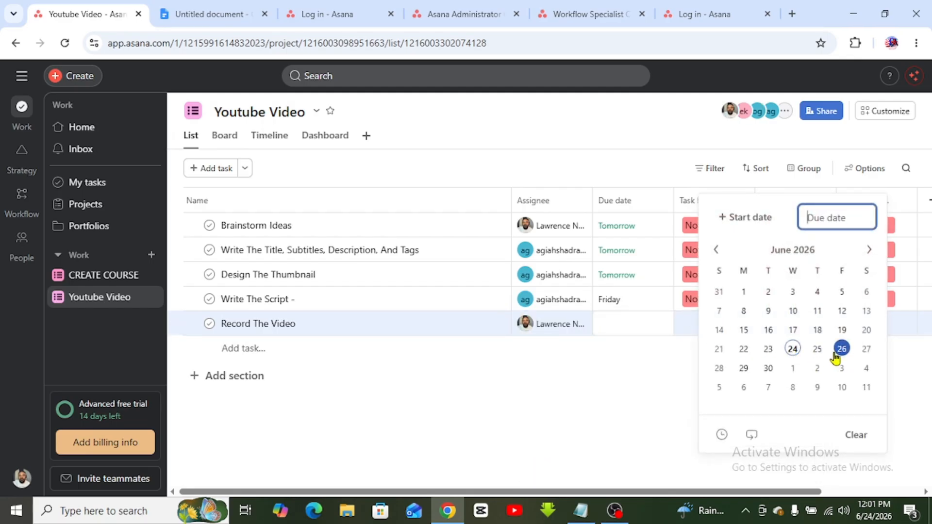
click(867, 349)
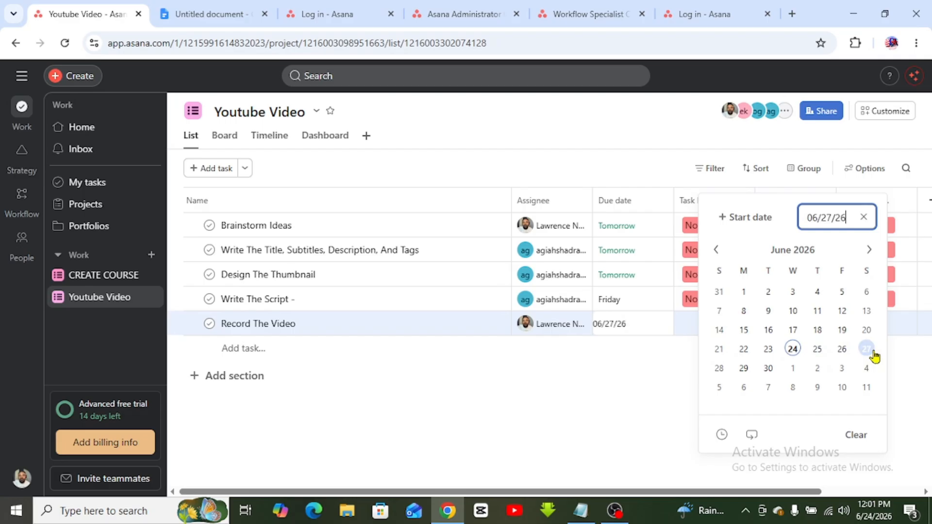
click(677, 395)
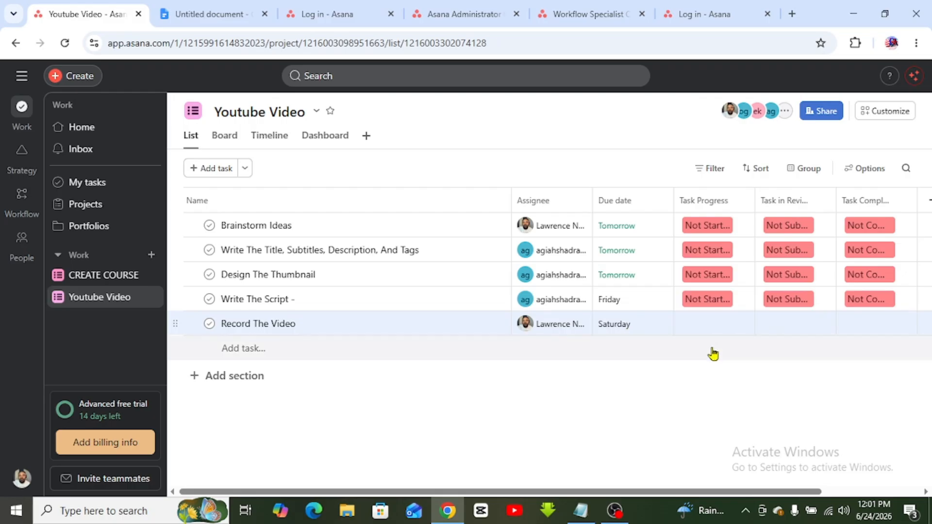
- Set Record The Video to Not Started, Not Submitted and Not Completed, then add an empty row
click(709, 324)
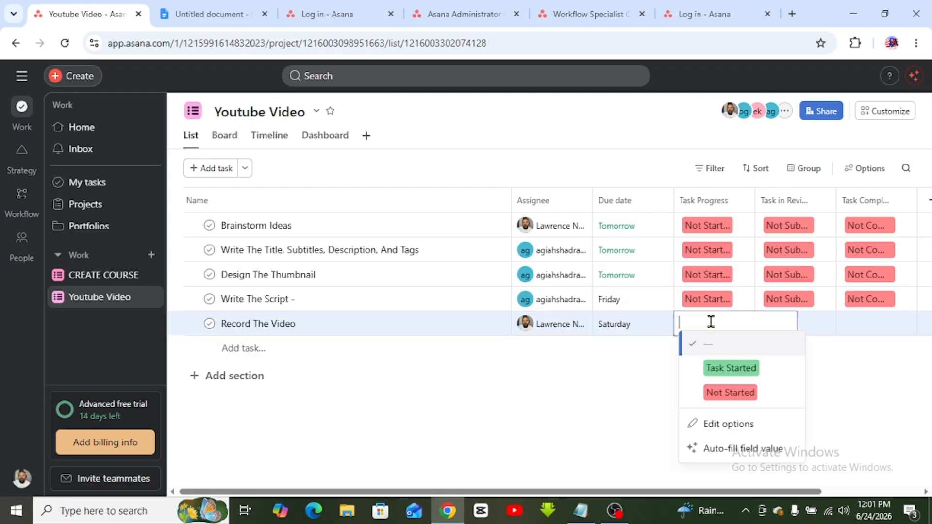
click(737, 399)
click(786, 320)
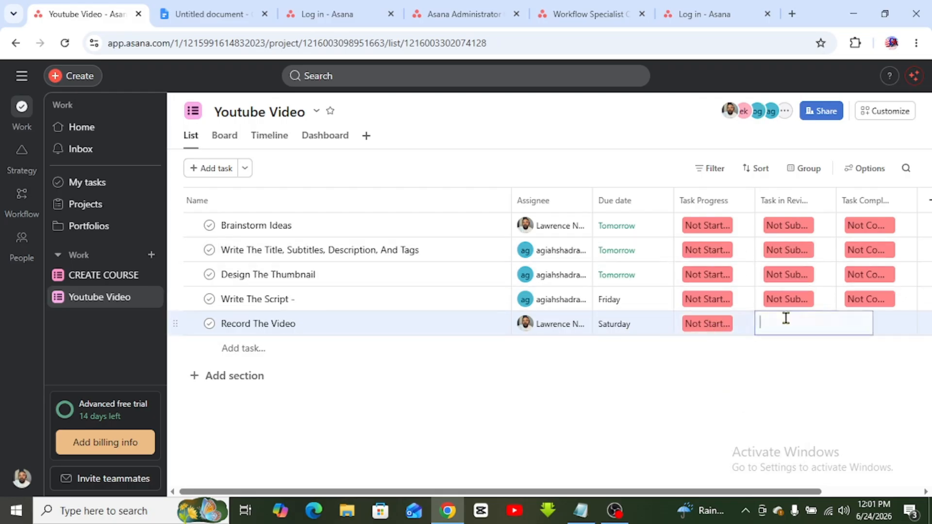
click(812, 391)
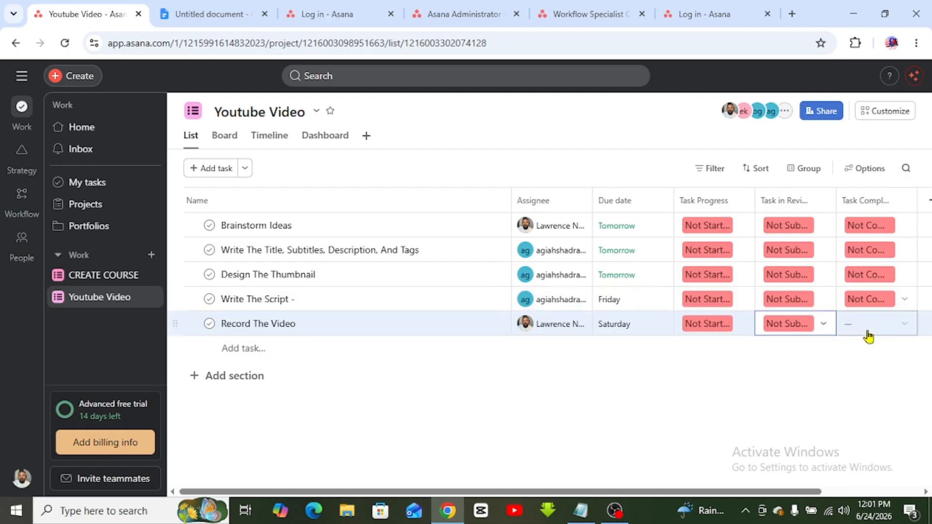
click(868, 330)
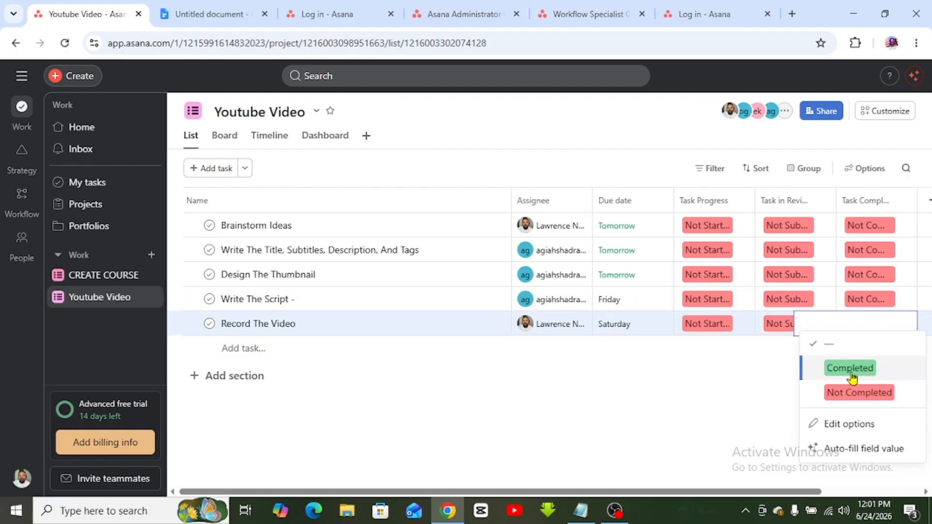
click(859, 394)
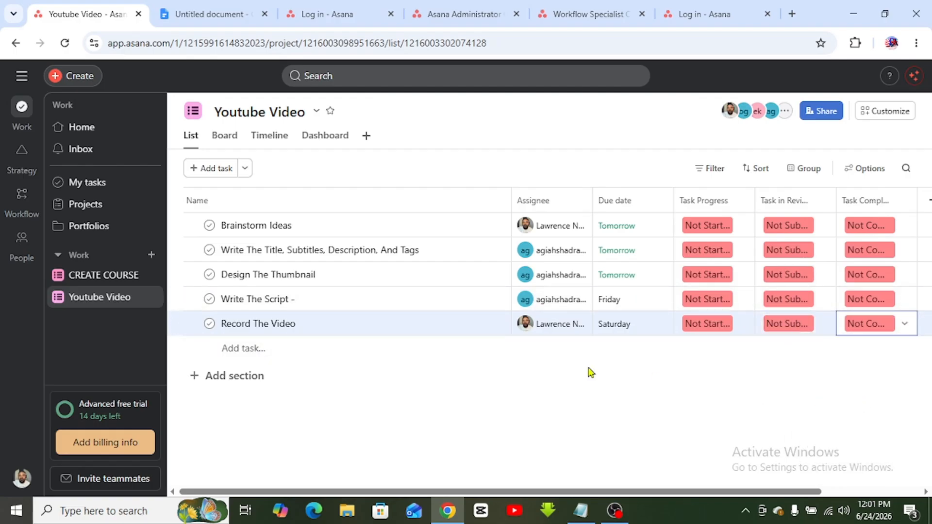
click(285, 348)
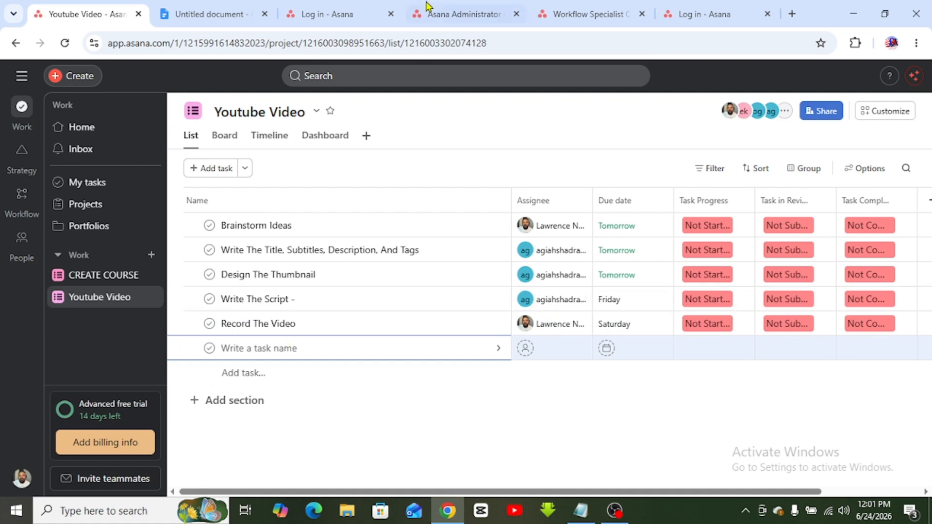
- Select 'Edit The Video' in item 6 of the Google Docs list and return to Asana
click(194, 14)
click(478, 402)
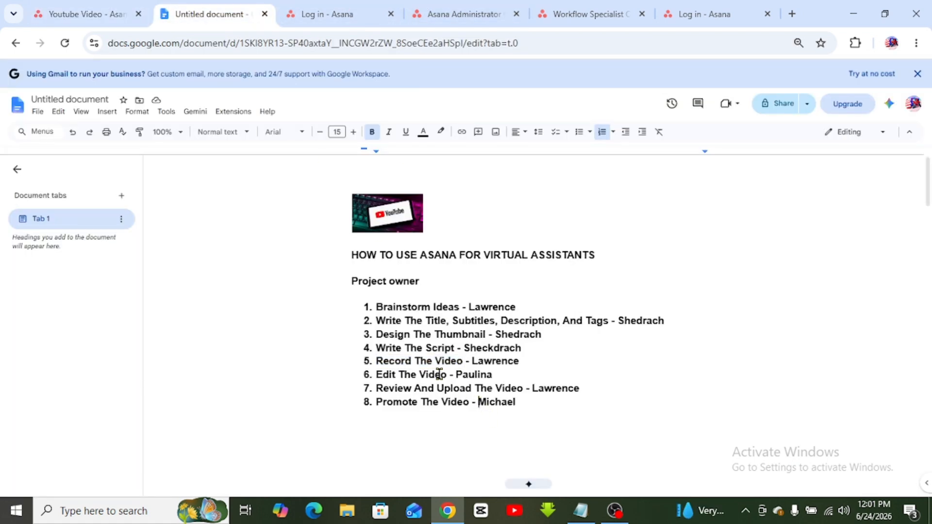
drag(447, 375, 379, 375)
key(ctrl+c)
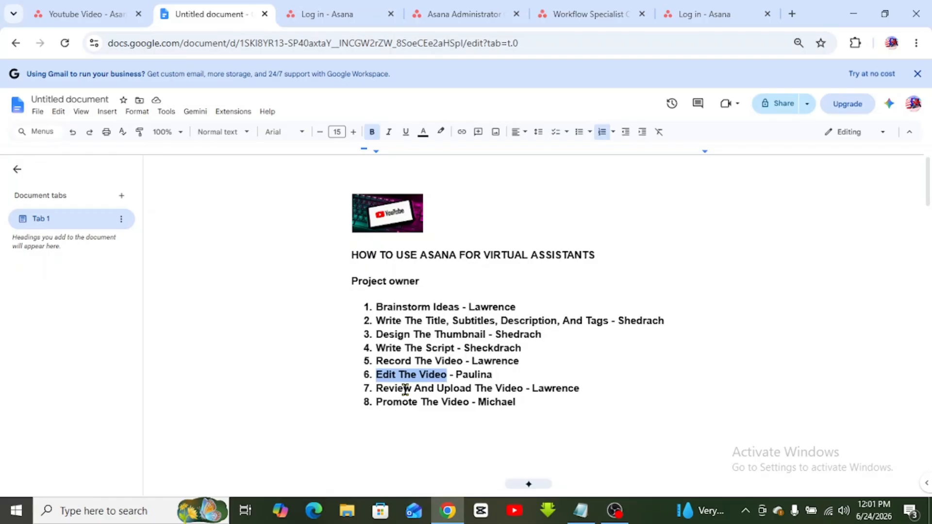
click(66, 9)
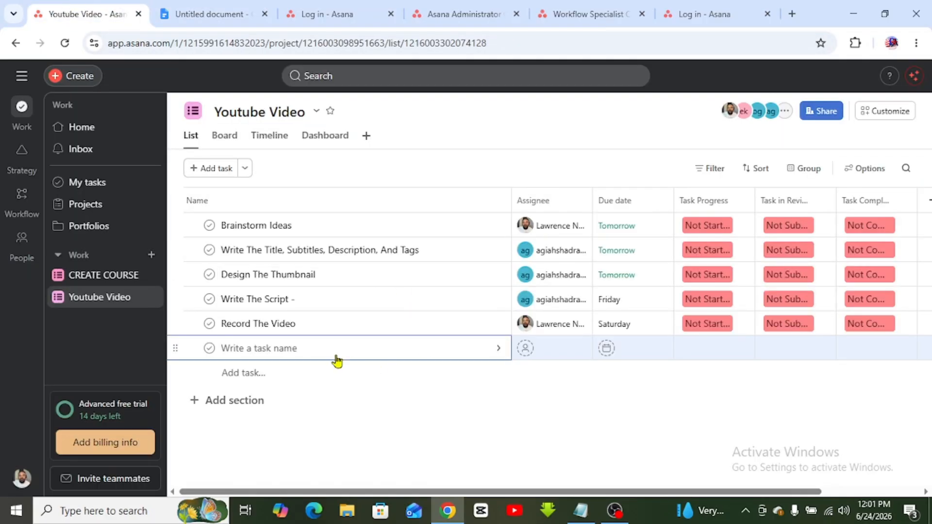
- Name the row Edit The Video, assign it to its teammate and set it due June 29
key(ctrl+v)
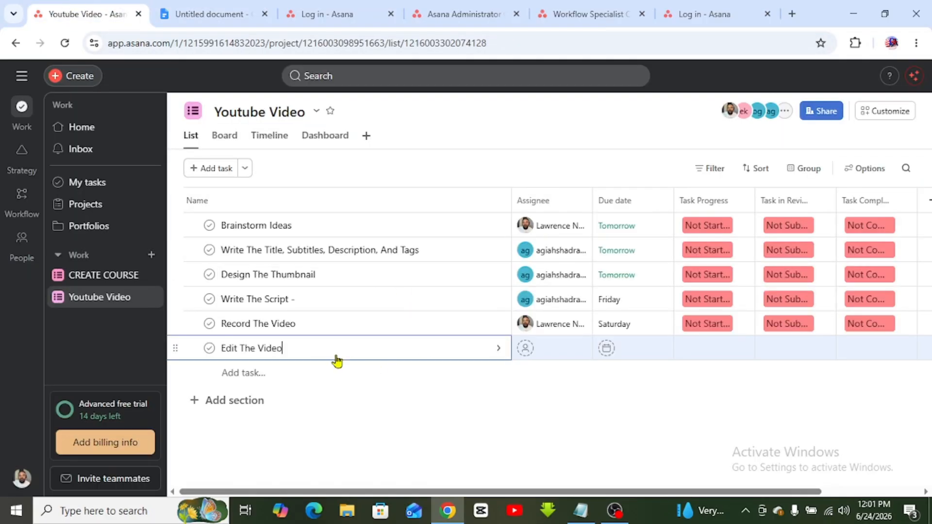
click(571, 354)
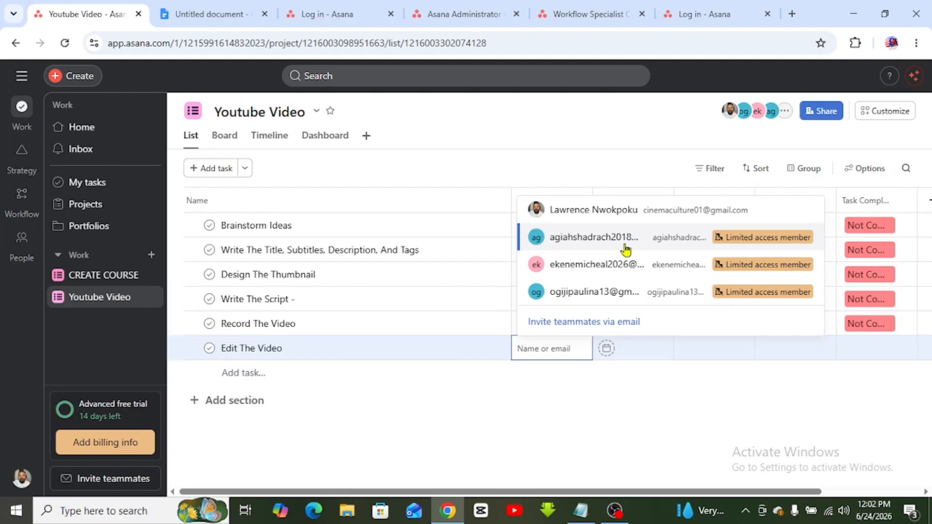
click(616, 292)
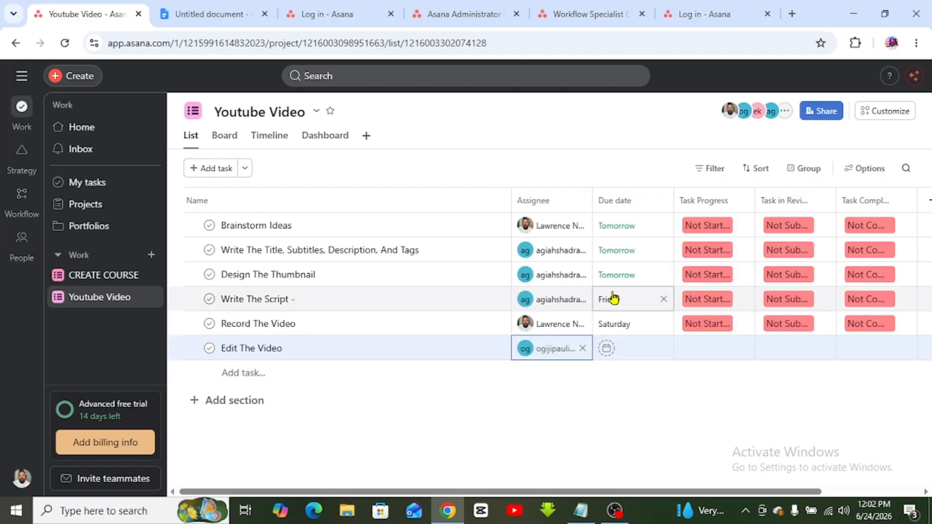
click(646, 348)
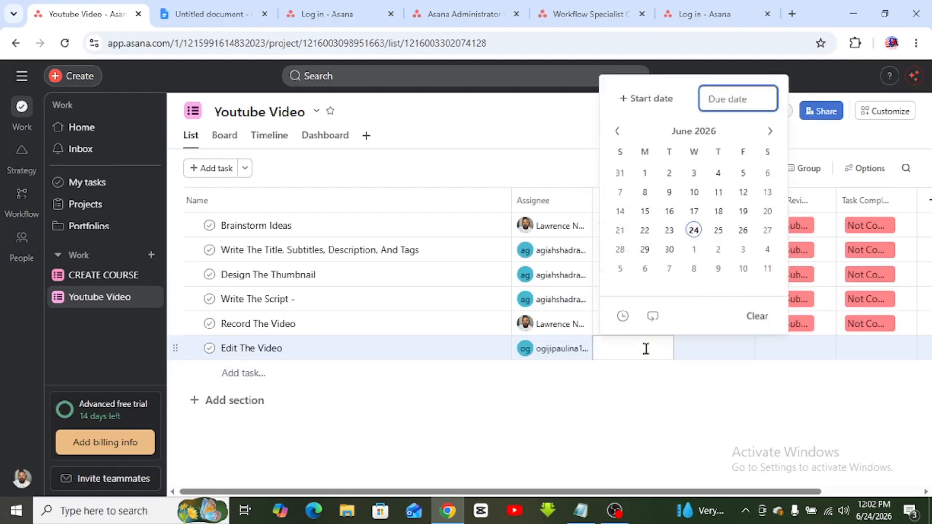
click(645, 258)
click(658, 403)
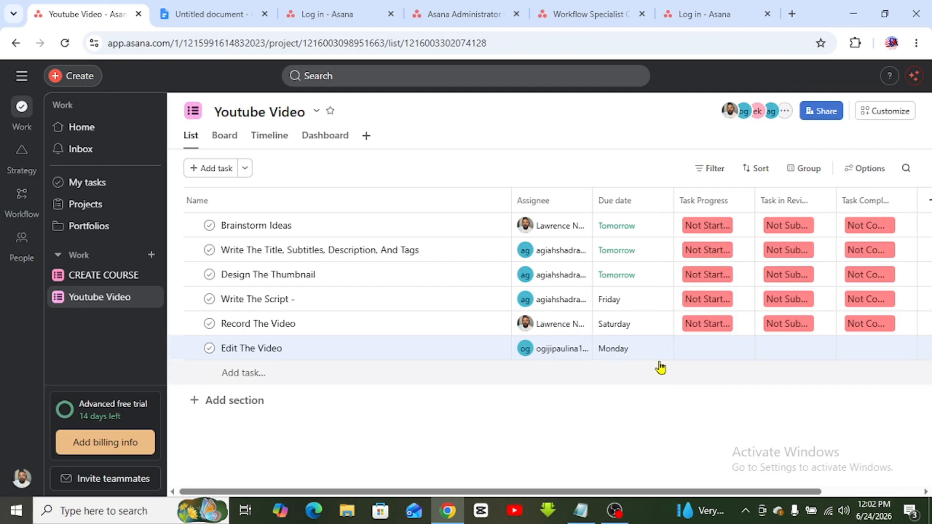
- Set Edit The Video to Not Started, Not Submitted and Not Completed, then add an empty row
click(704, 347)
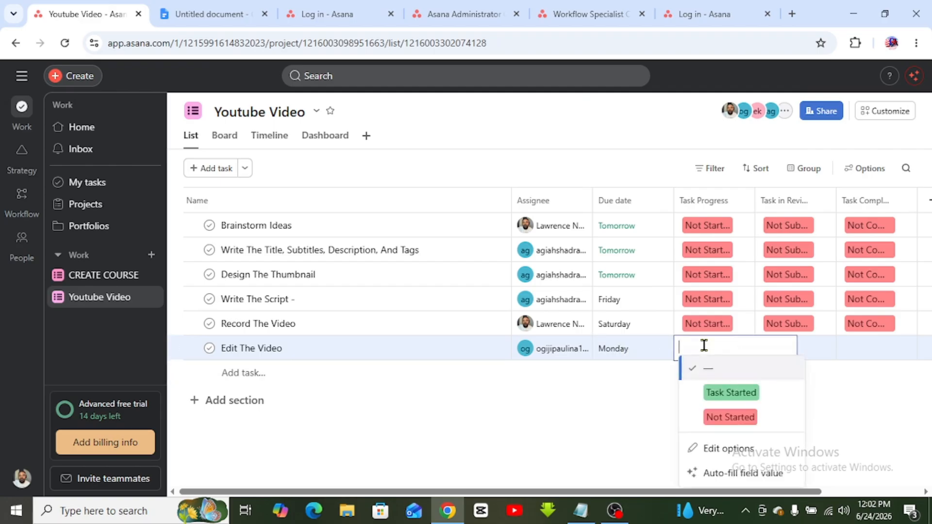
click(727, 424)
click(798, 347)
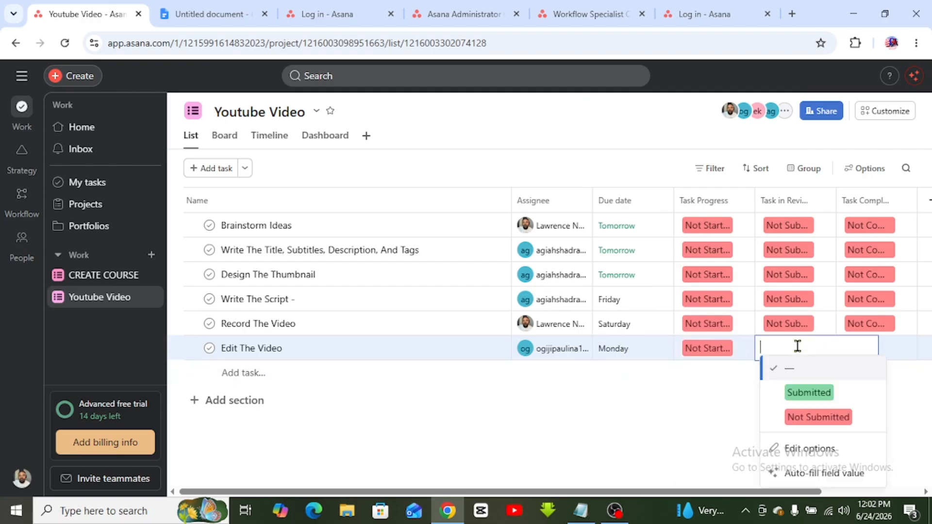
click(820, 419)
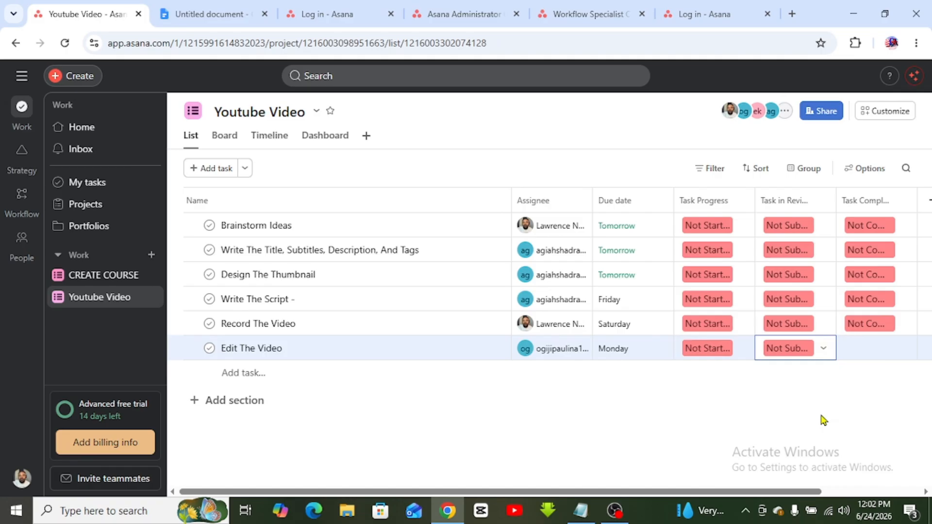
click(859, 347)
click(864, 415)
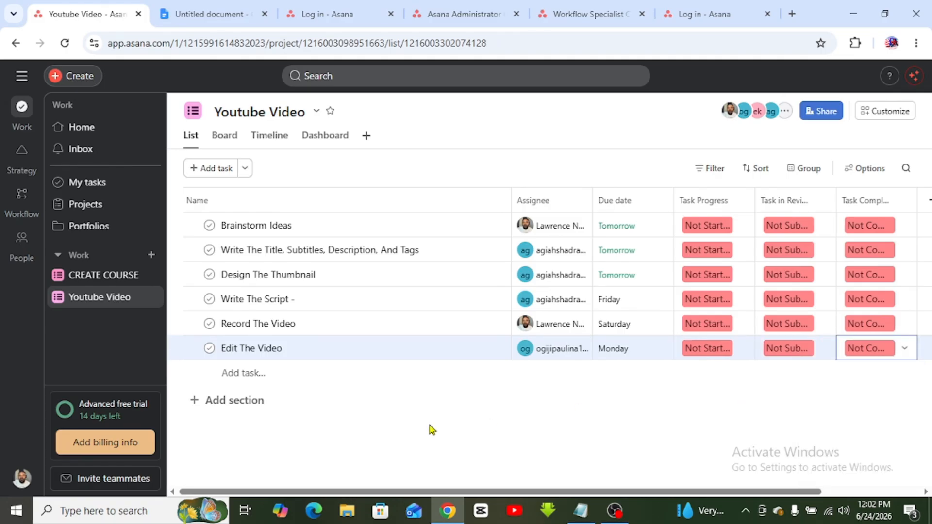
click(264, 373)
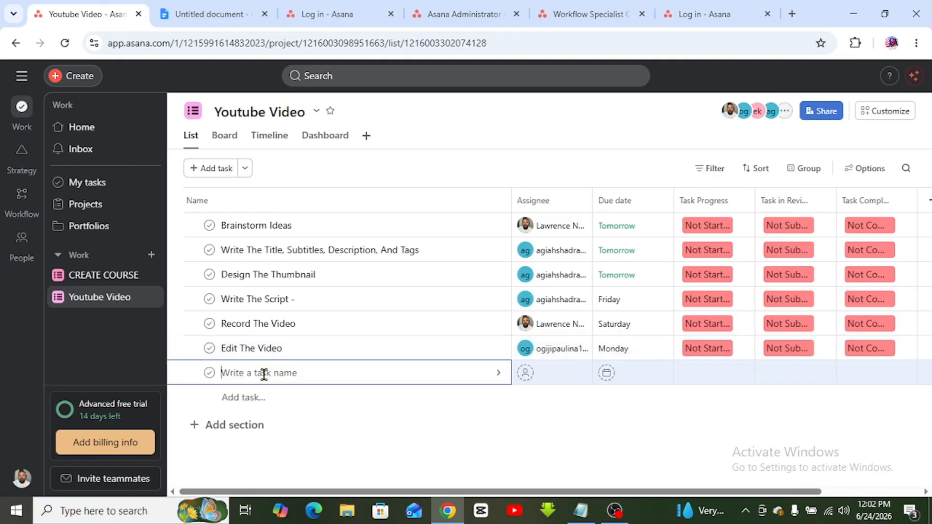
- Select 'Review And Upload The Video' in the Google Docs list and return to Asana
click(207, 9)
click(465, 389)
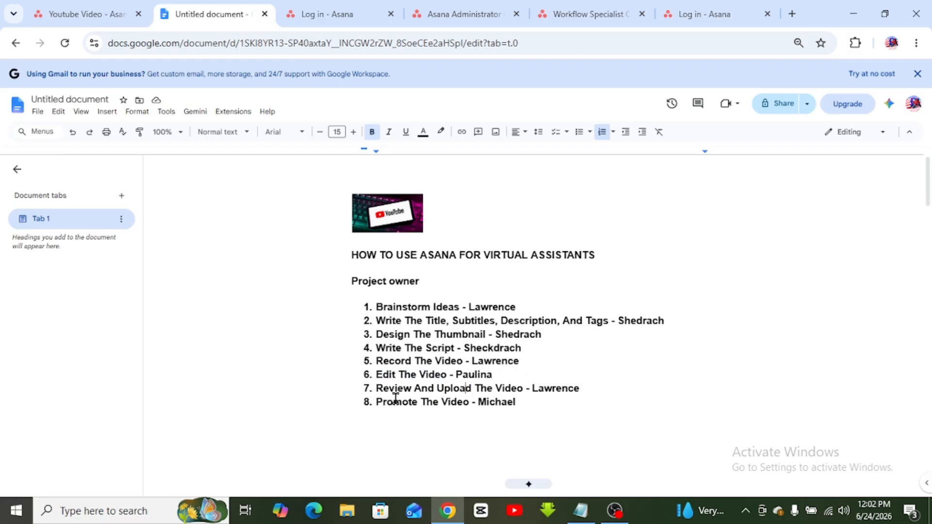
drag(375, 391, 525, 393)
key(ctrl+c)
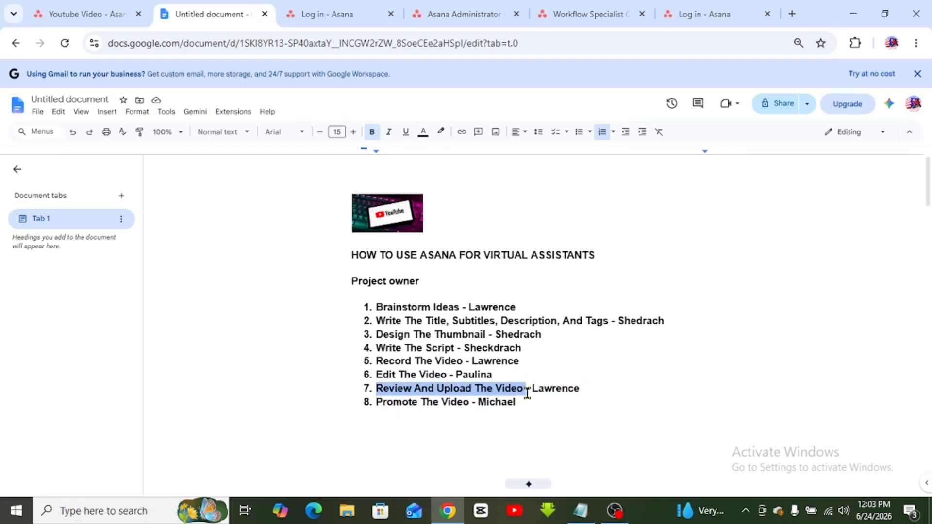
click(92, 11)
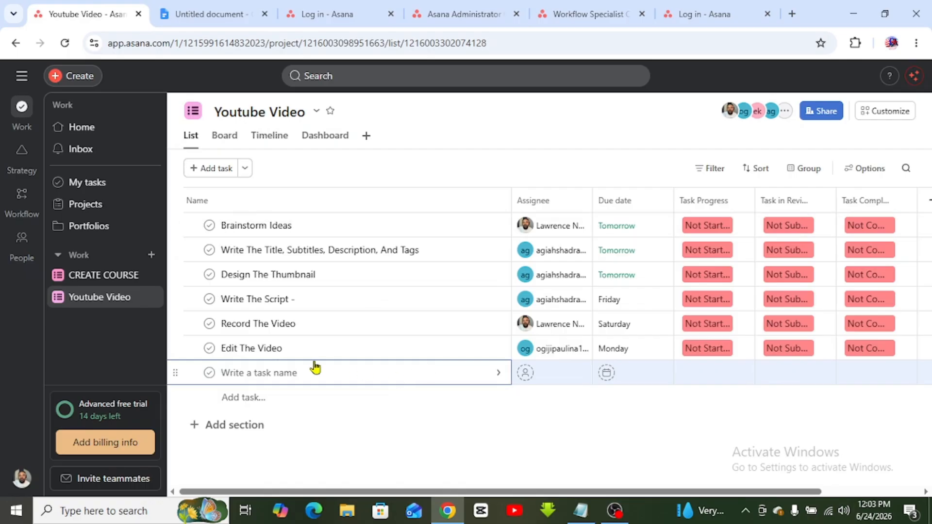
- Name the row Review And Upload The Video, assign it to its teammate, due July 1
key(ctrl+v)
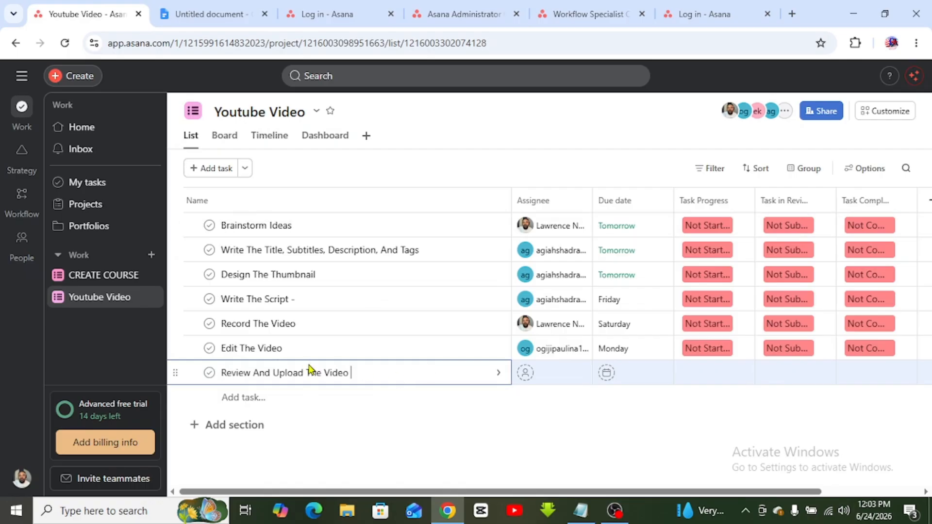
click(553, 376)
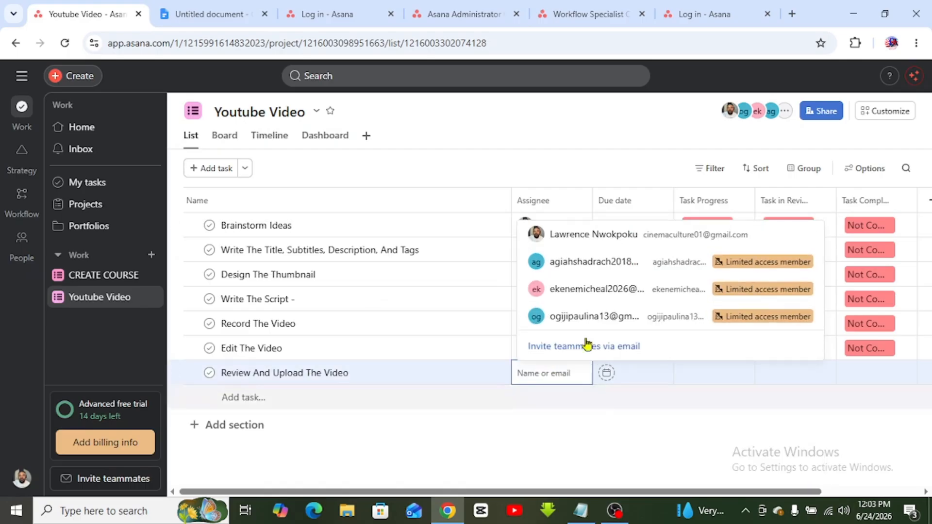
click(610, 238)
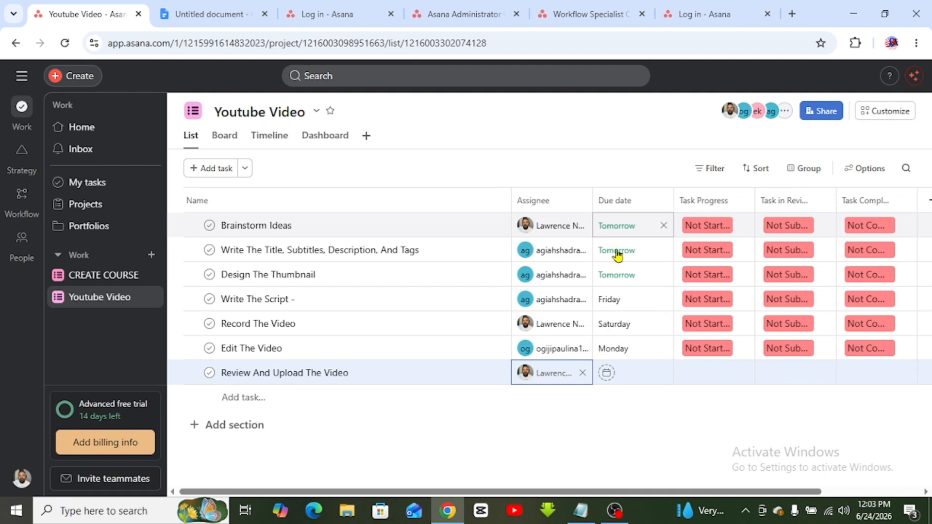
click(649, 383)
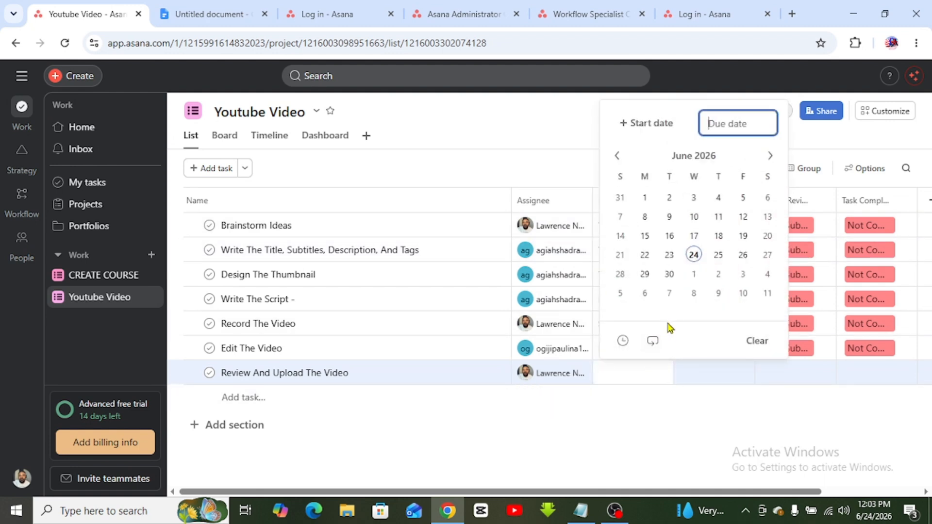
click(694, 276)
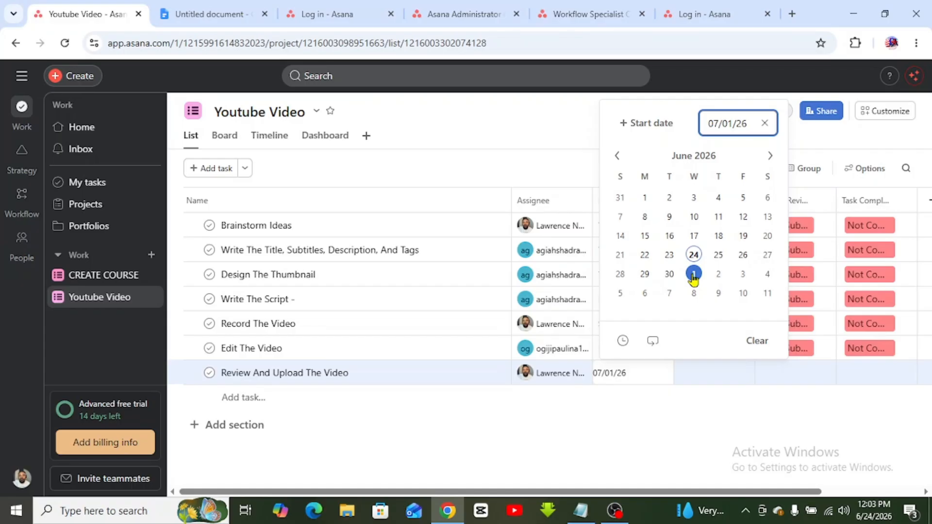
click(689, 400)
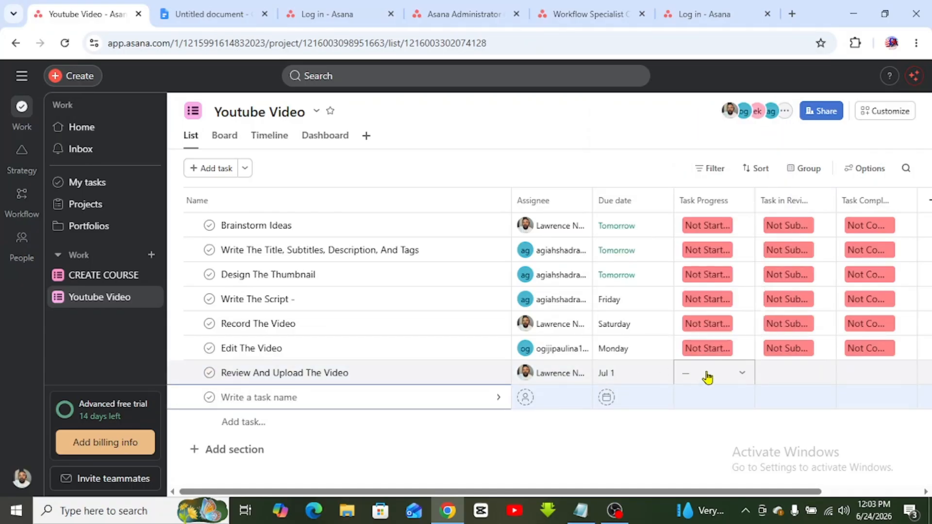
- Set its statuses to Not Started, Not Submitted and Not Completed, then add a blank row
click(707, 377)
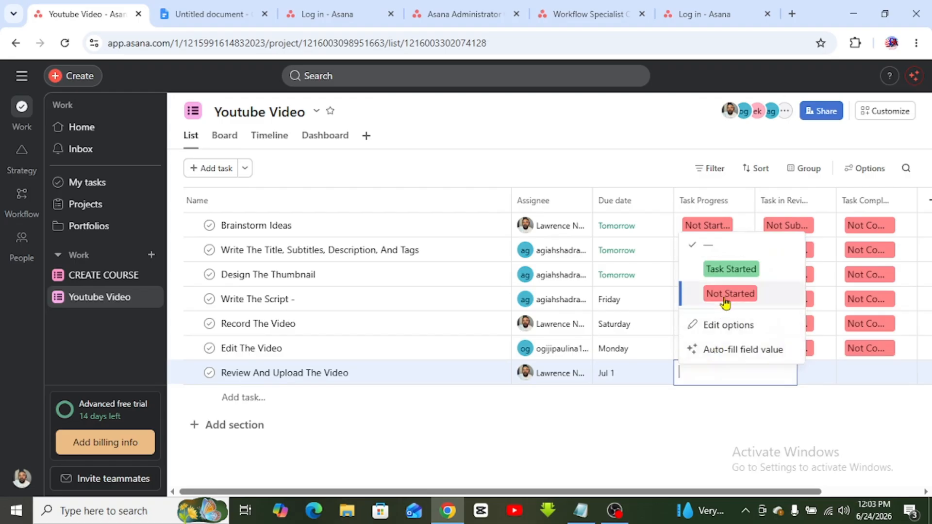
click(726, 301)
click(793, 372)
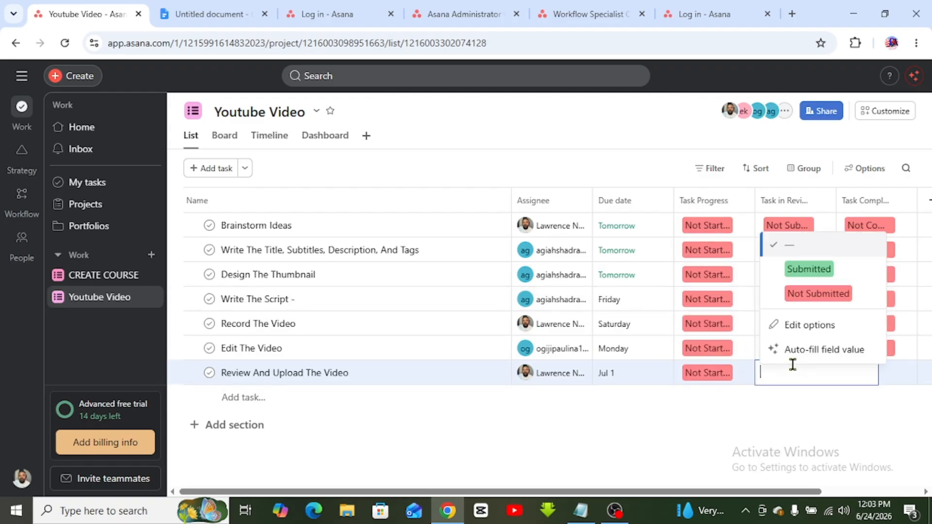
click(809, 295)
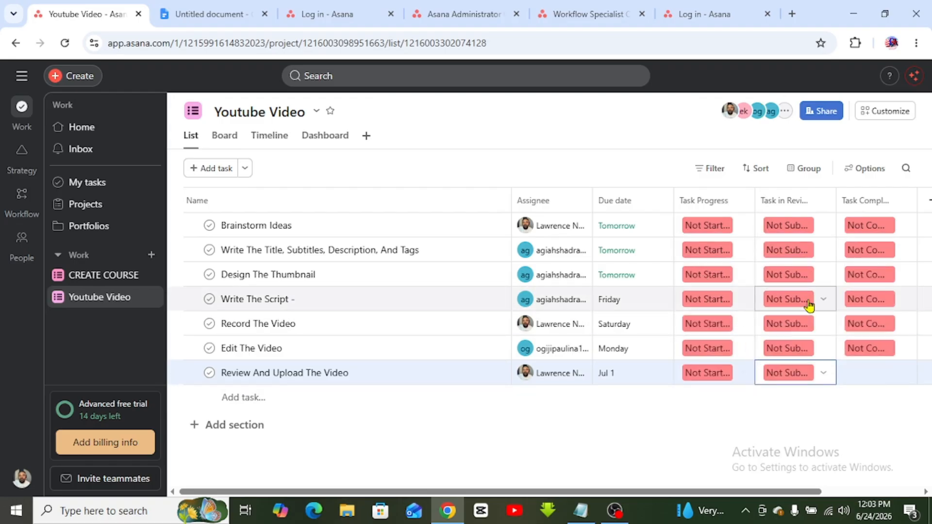
click(866, 376)
click(847, 294)
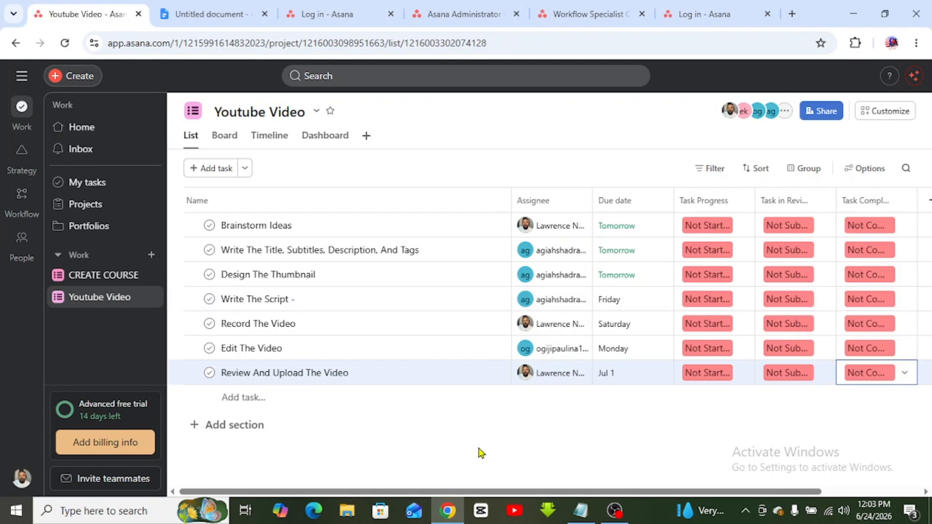
click(236, 398)
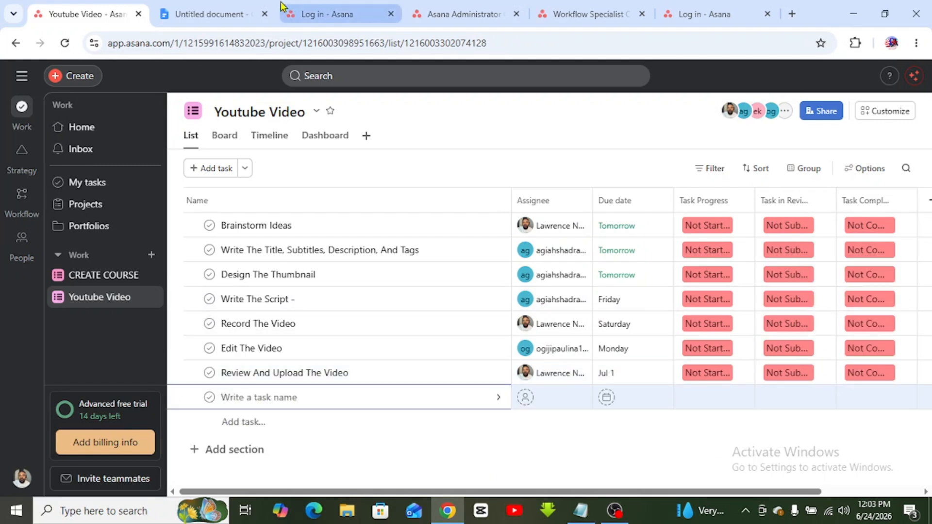
click(218, 11)
- Select 'Promote The Video' in item 8 of the outline and return to Asana
click(442, 391)
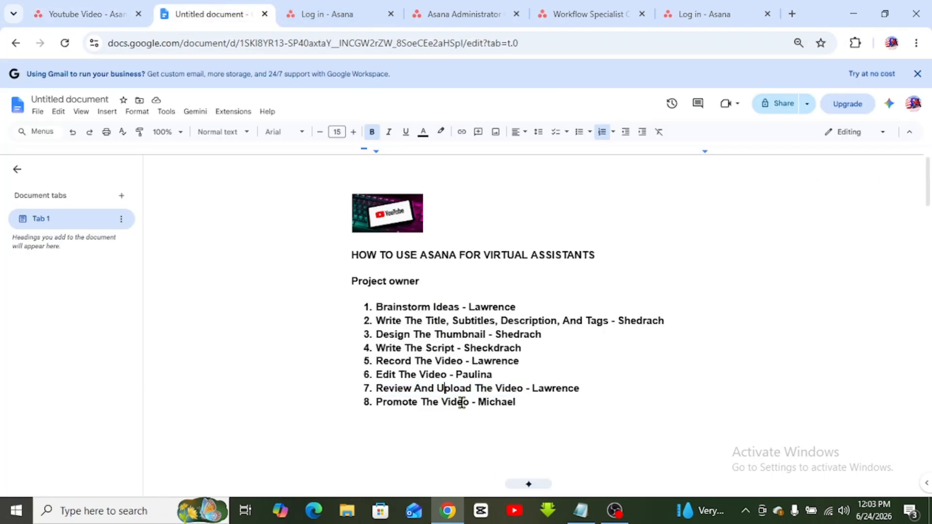
drag(461, 404, 377, 402)
key(ctrl+c)
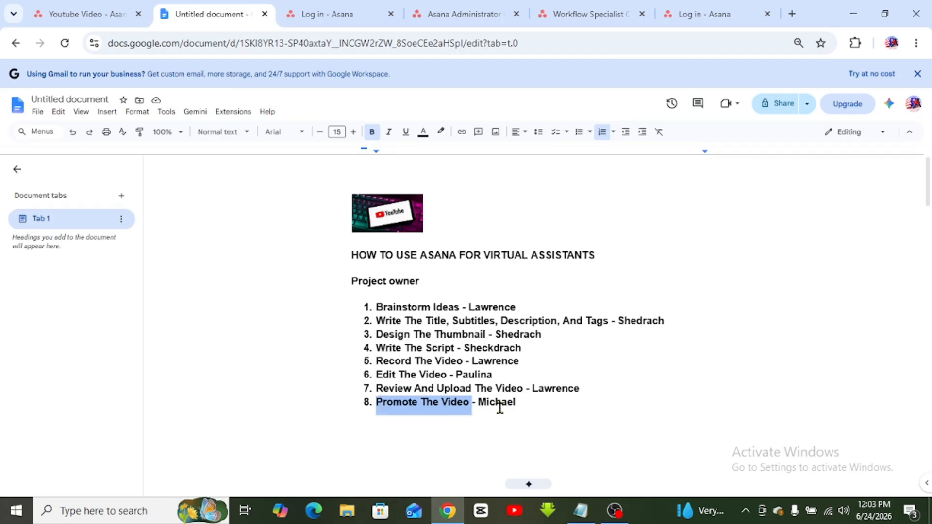
click(90, 11)
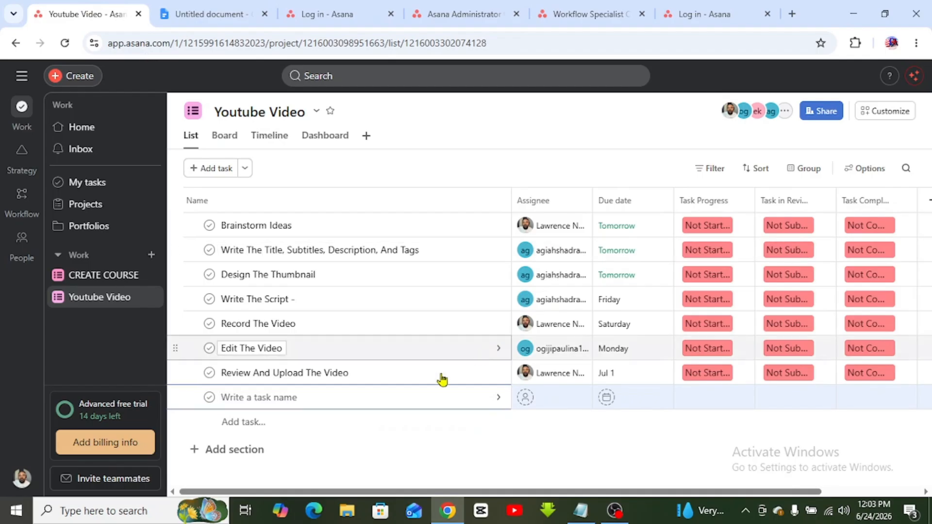
- Name the eighth task Promote The Video, assign it to the fourth teammate, due June 25
click(305, 405)
key(ctrl+v)
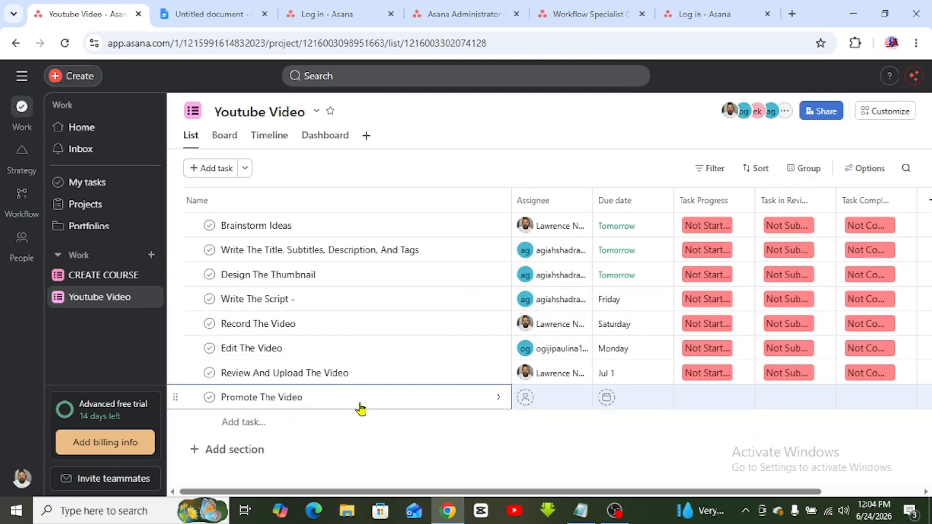
click(472, 441)
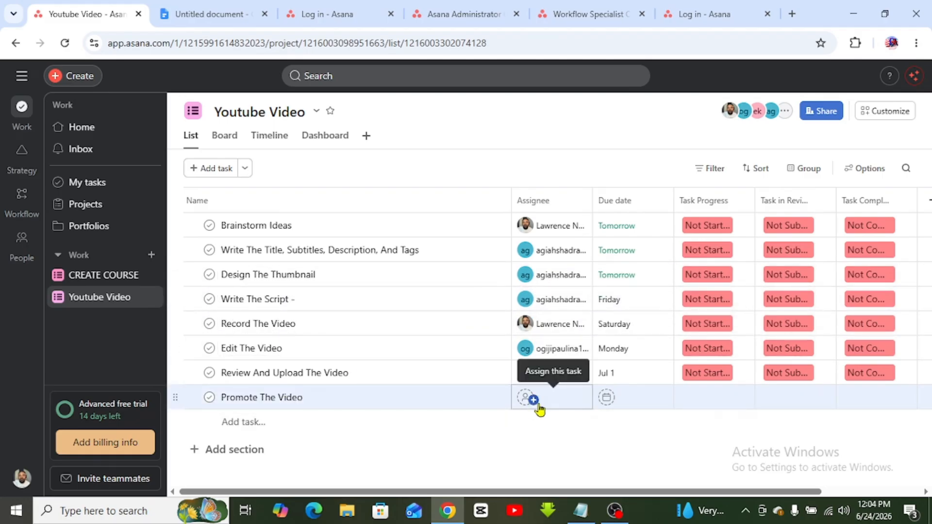
click(537, 406)
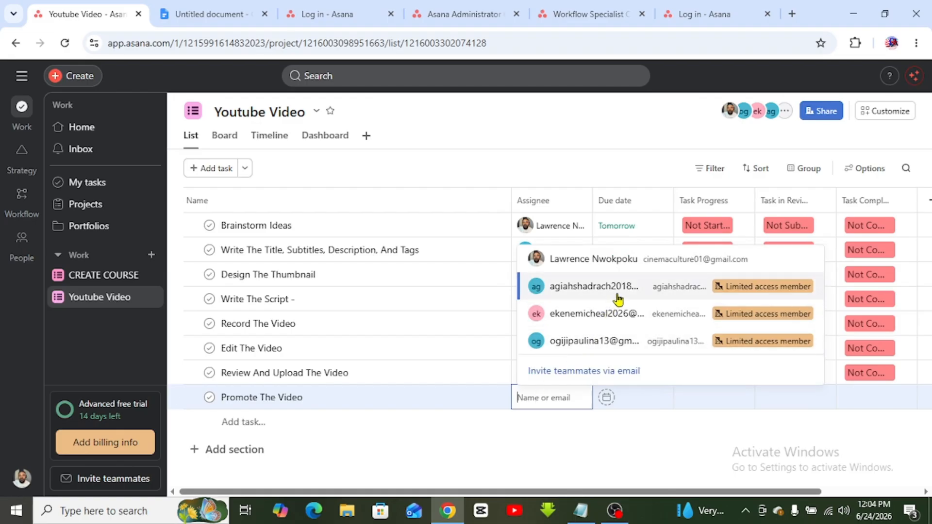
click(591, 320)
click(634, 392)
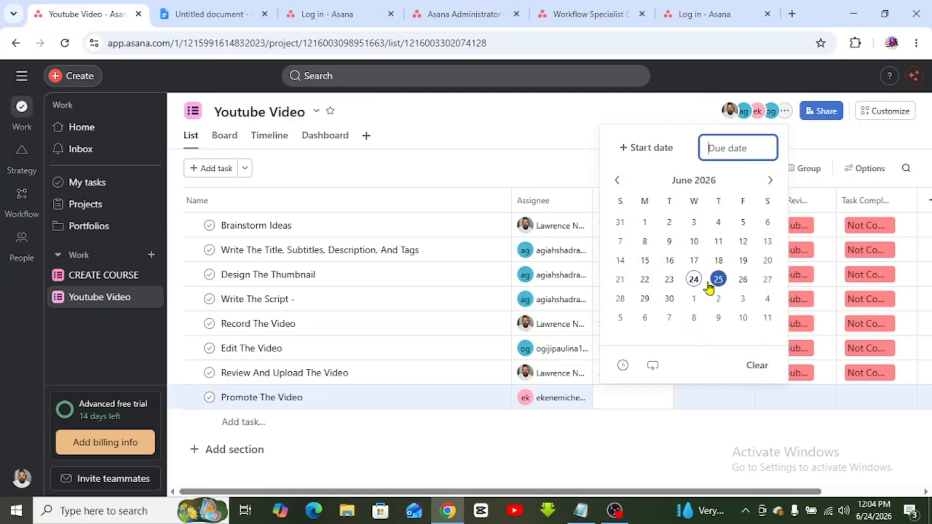
click(719, 284)
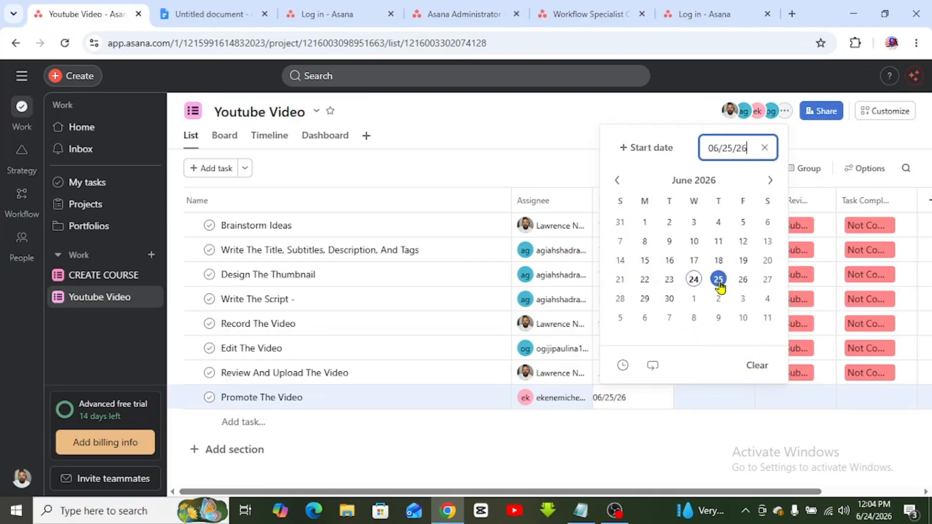
click(652, 418)
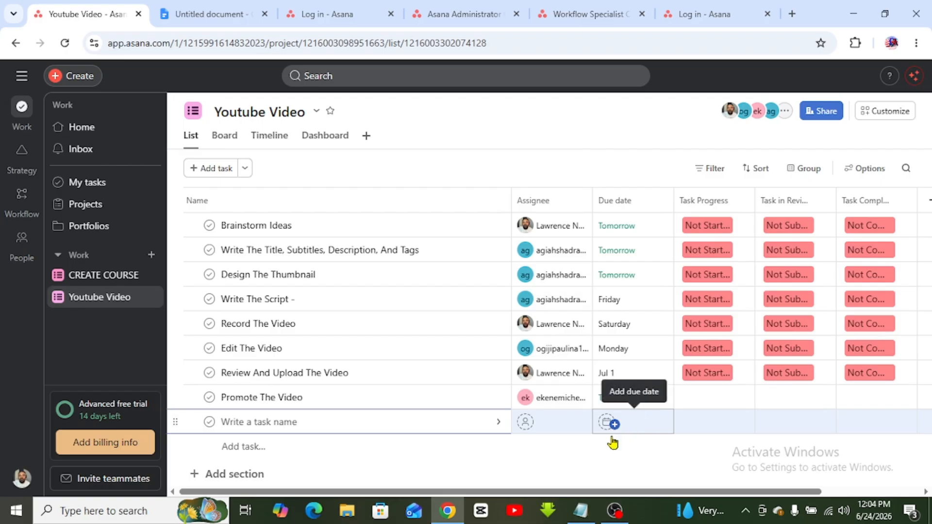
- Dismiss the extra empty 'Write a task name' row below Promote The Video
click(549, 457)
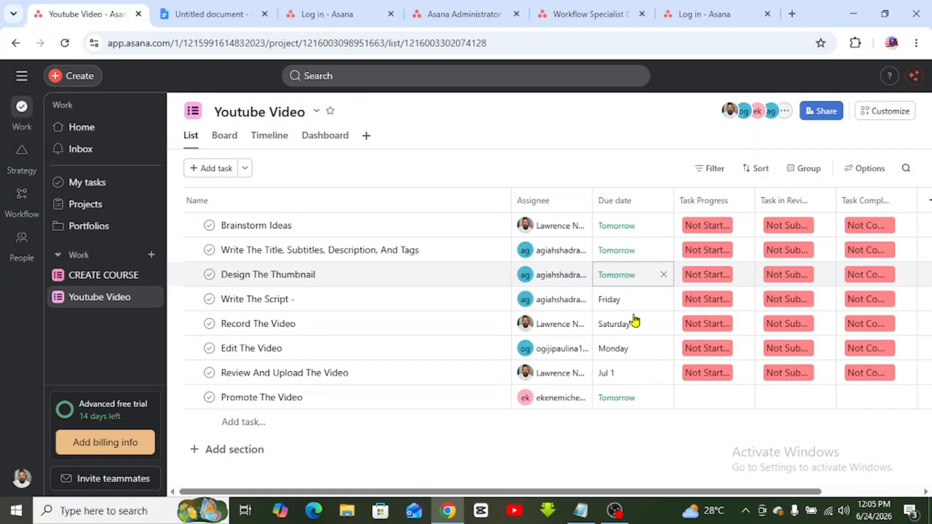
- Mark Promote The Video as Task Started, Submitted and Completed
click(711, 406)
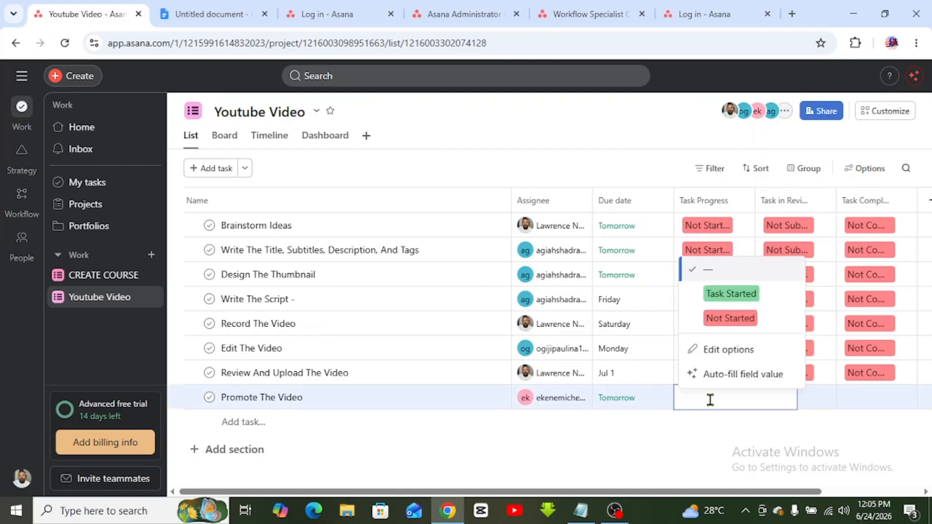
click(735, 305)
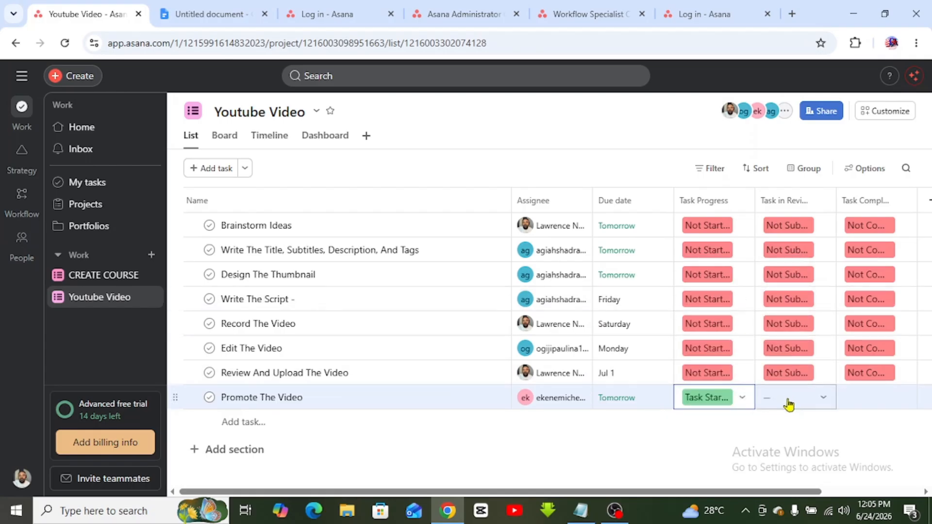
click(795, 393)
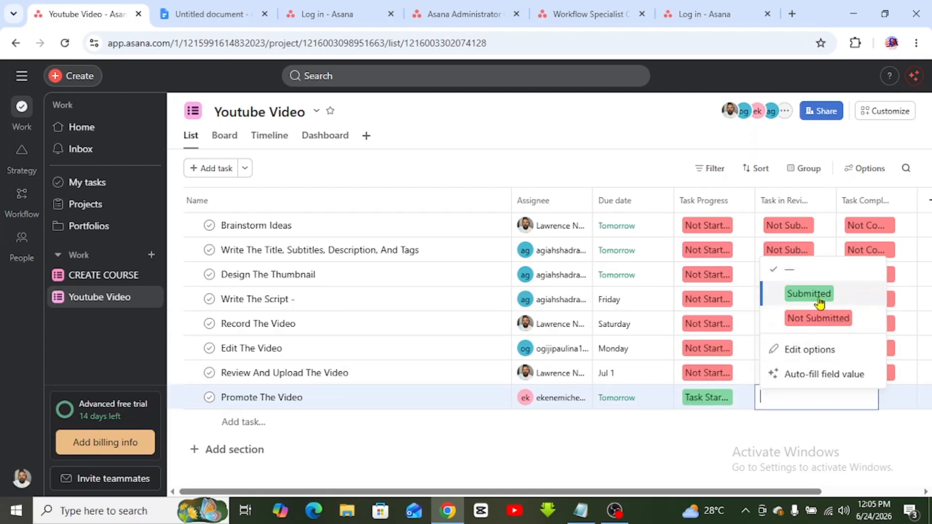
click(820, 302)
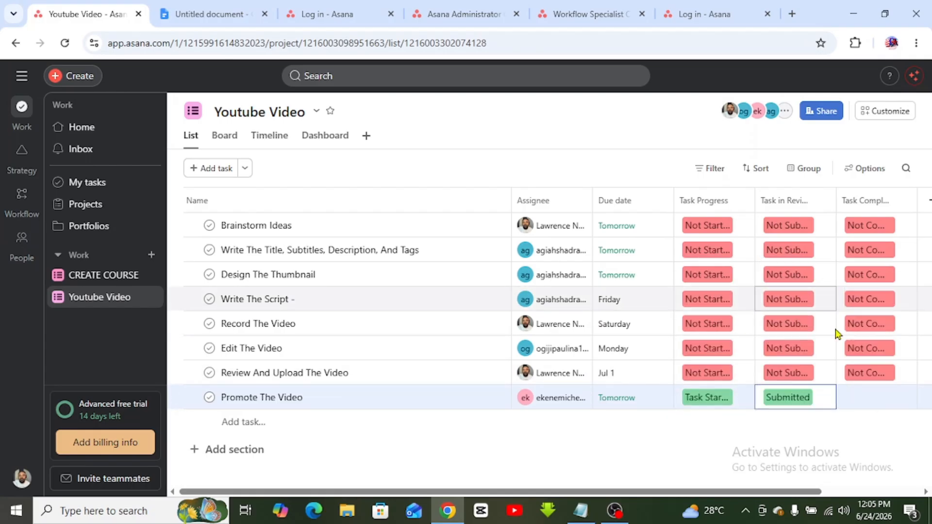
click(886, 401)
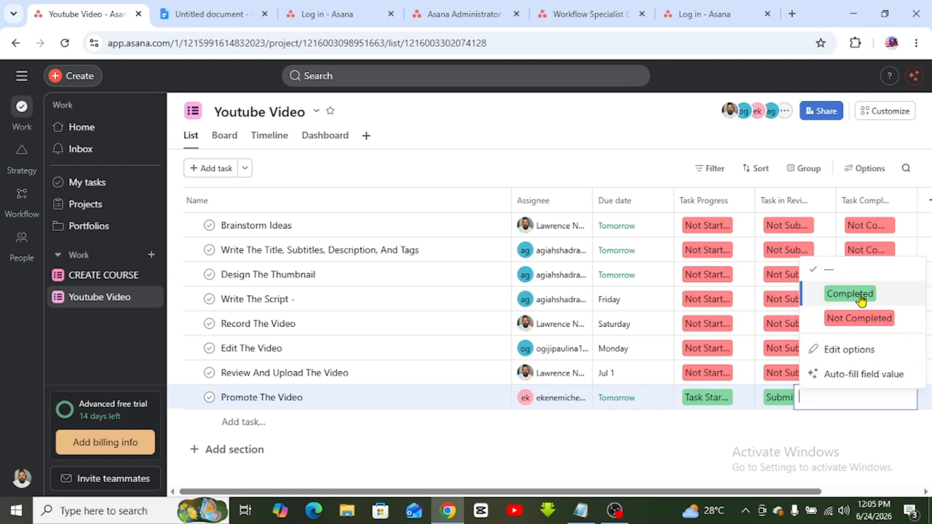
click(861, 297)
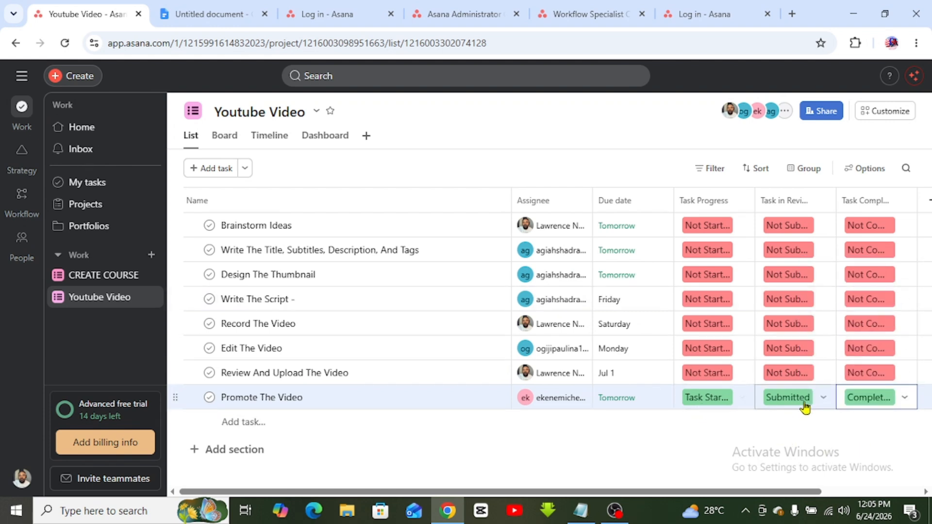
click(656, 427)
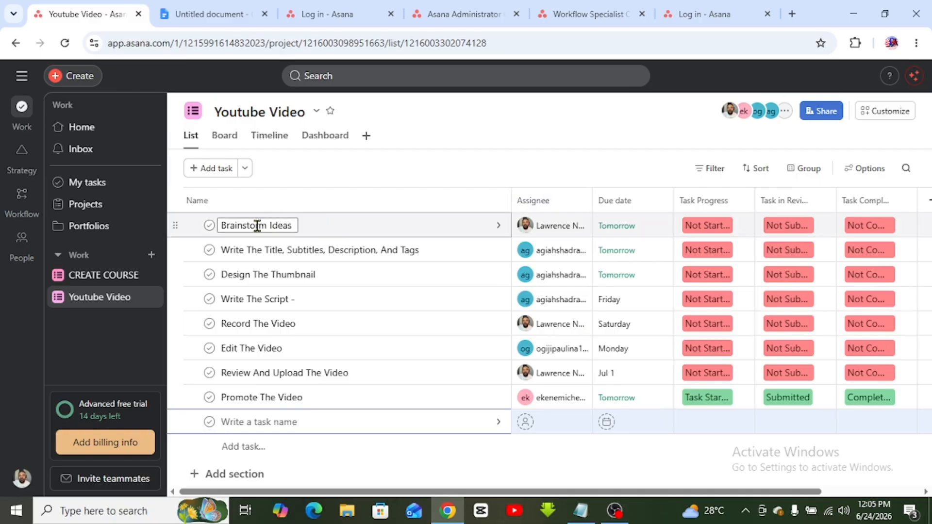
- Set Brainstorm Ideas' progress to Task Started and its due date to June 24
click(708, 225)
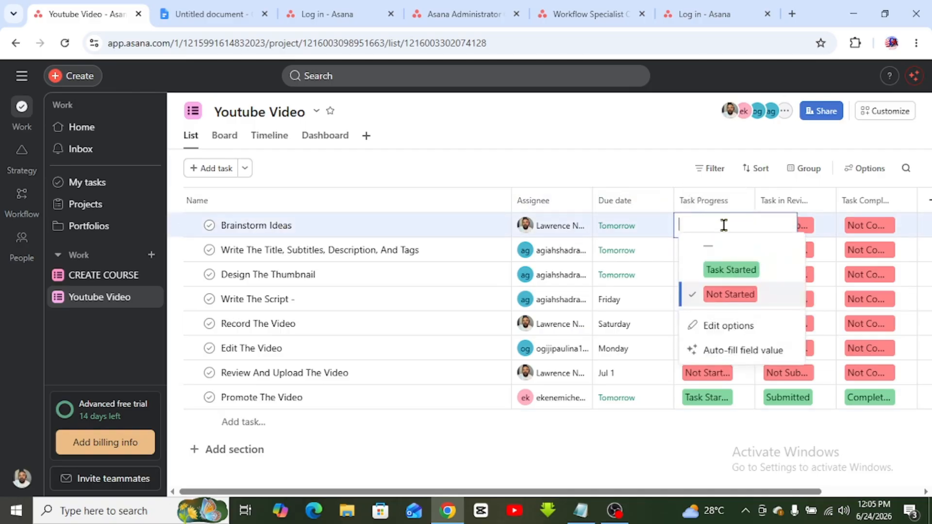
click(723, 275)
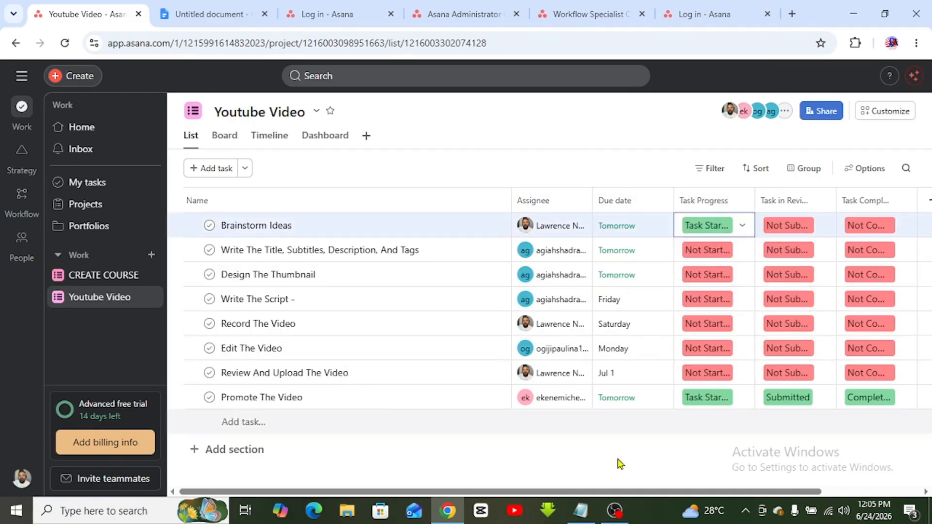
click(624, 228)
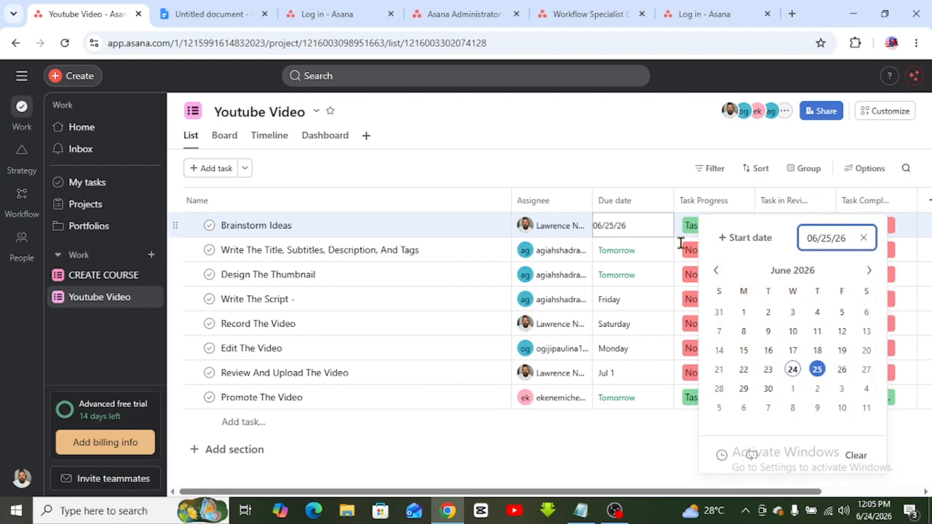
click(794, 373)
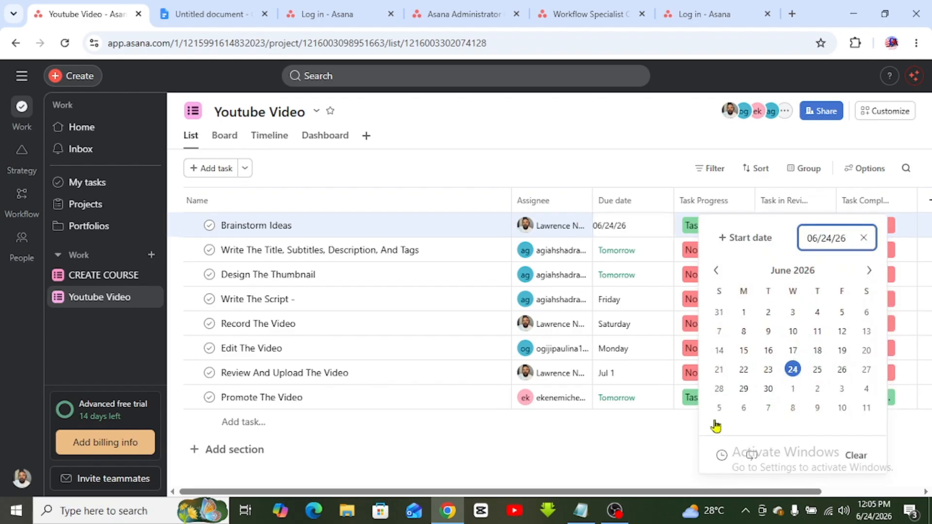
click(579, 454)
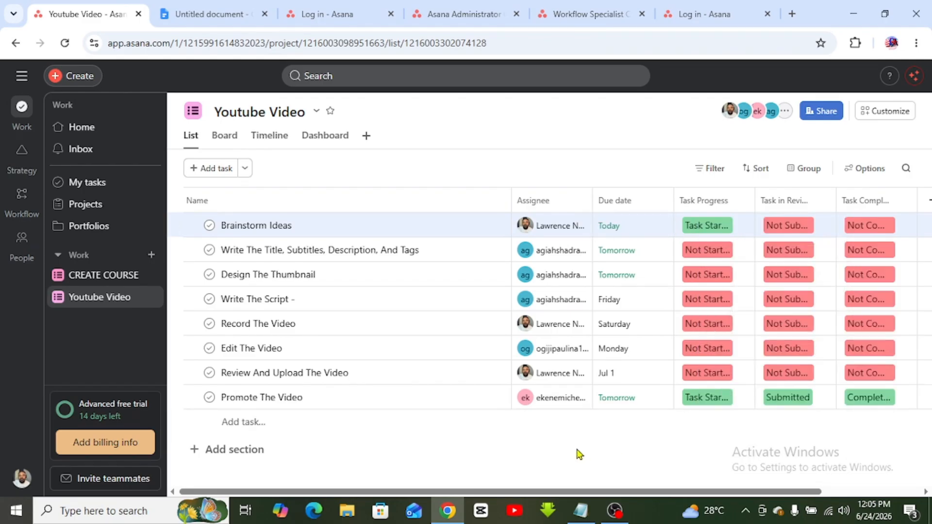
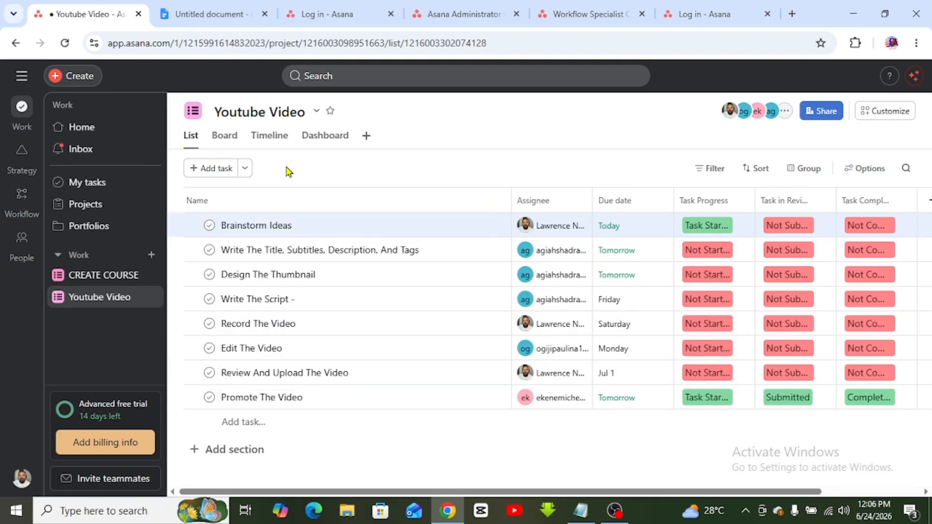
- Switch Youtube Video to Board view and start editing the Brainstorm Ideas card
click(234, 142)
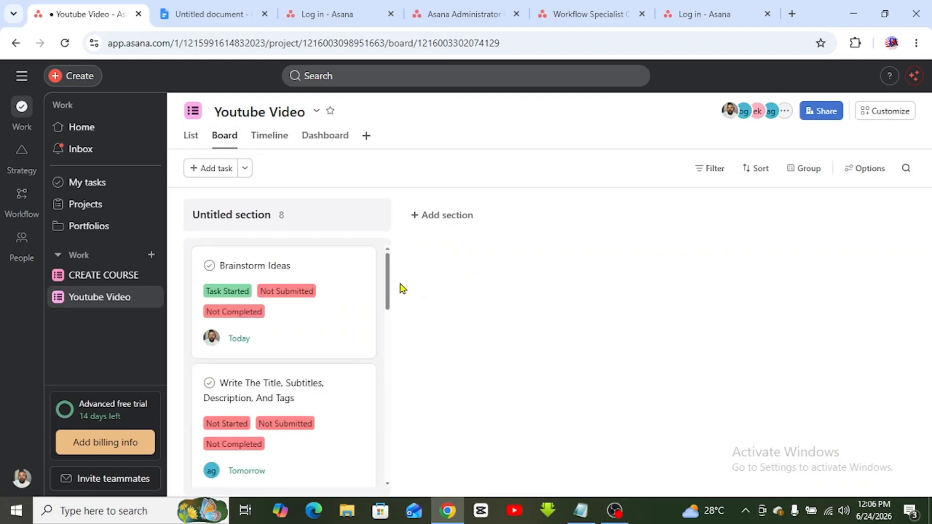
drag(387, 288, 374, 258)
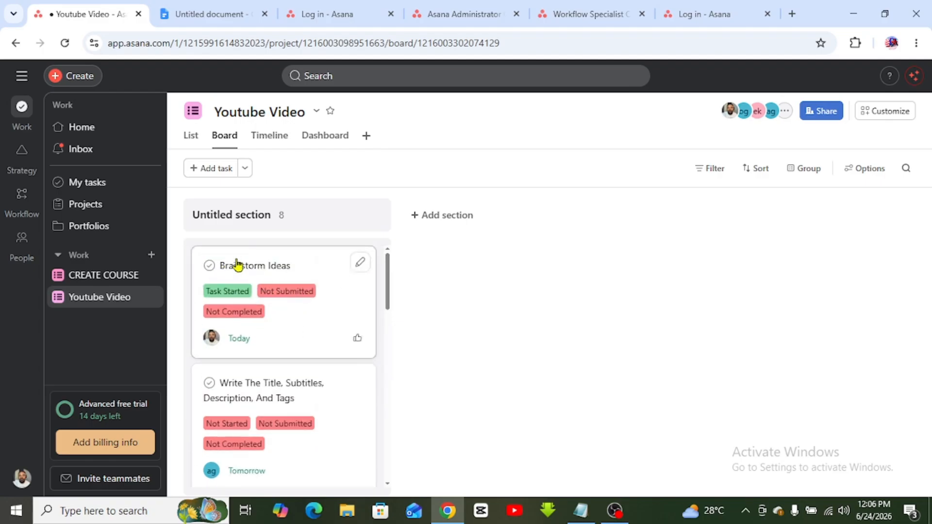
click(359, 264)
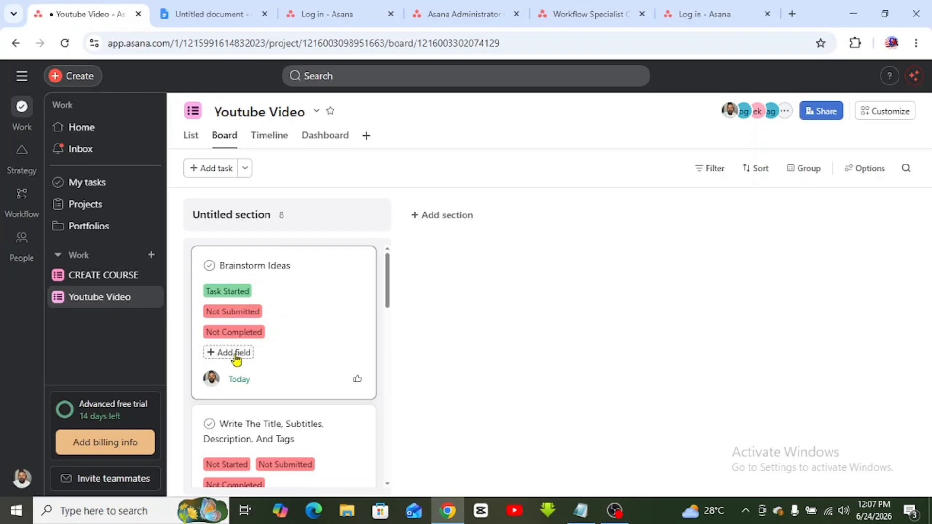
click(191, 135)
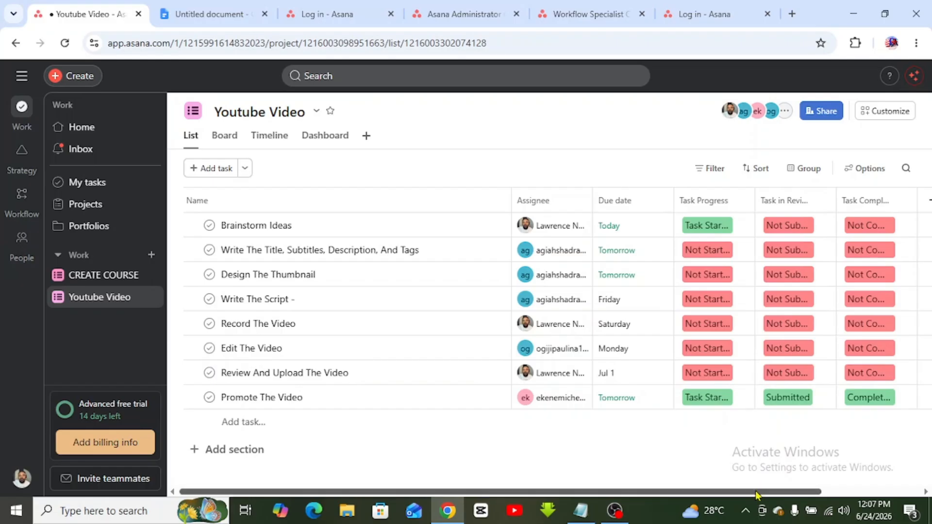
drag(759, 496, 843, 495)
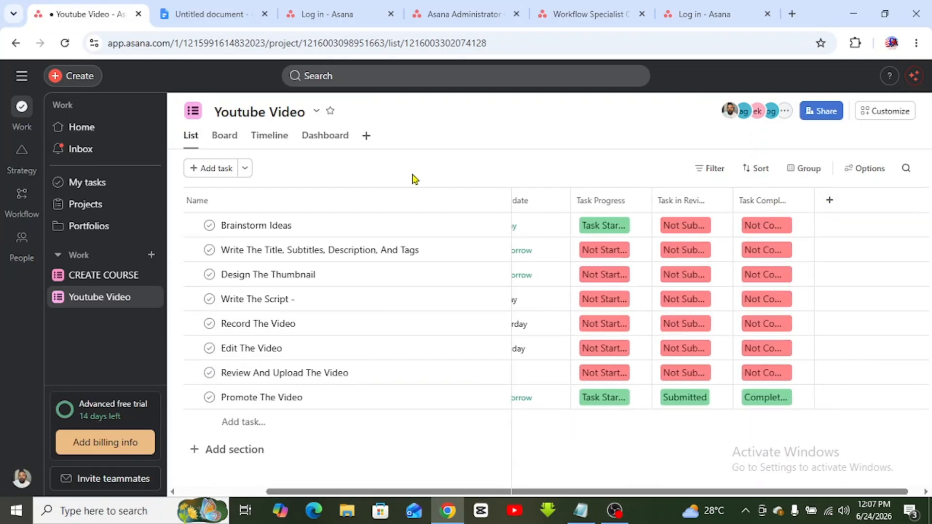
click(235, 140)
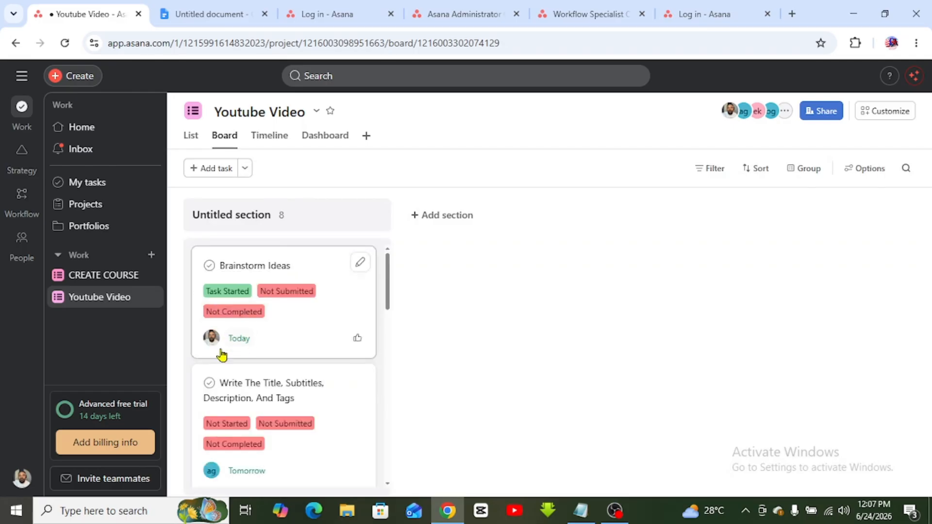
mouse_move(210, 344)
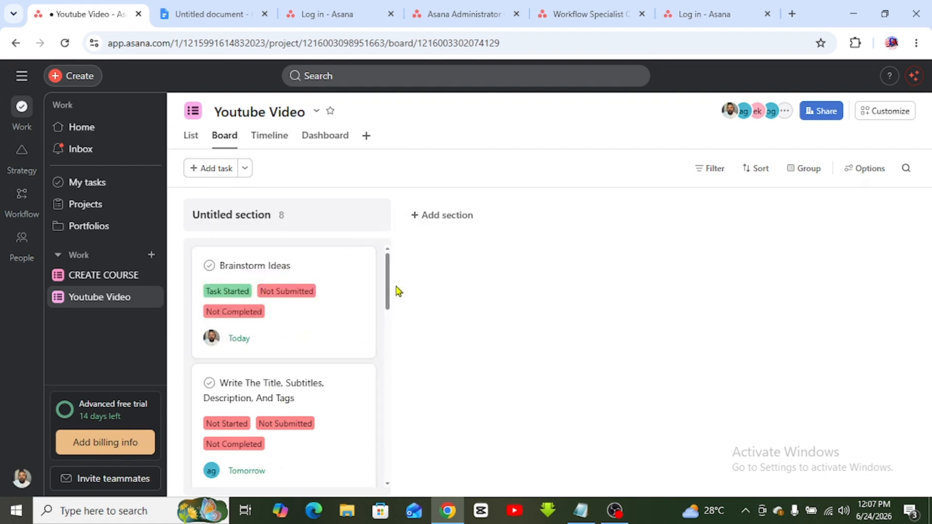
mouse_move(383, 295)
mouse_down()
mouse_move(381, 333)
mouse_move(394, 291)
mouse_up()
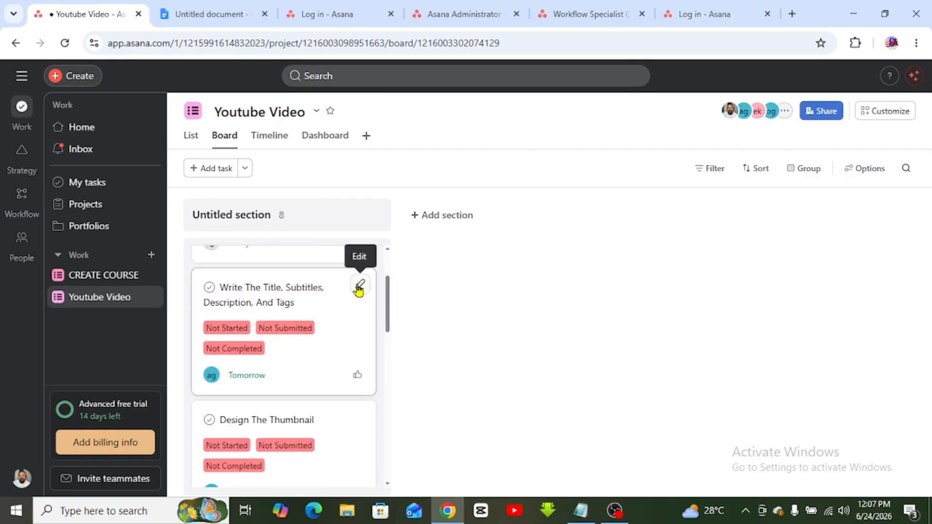
click(233, 332)
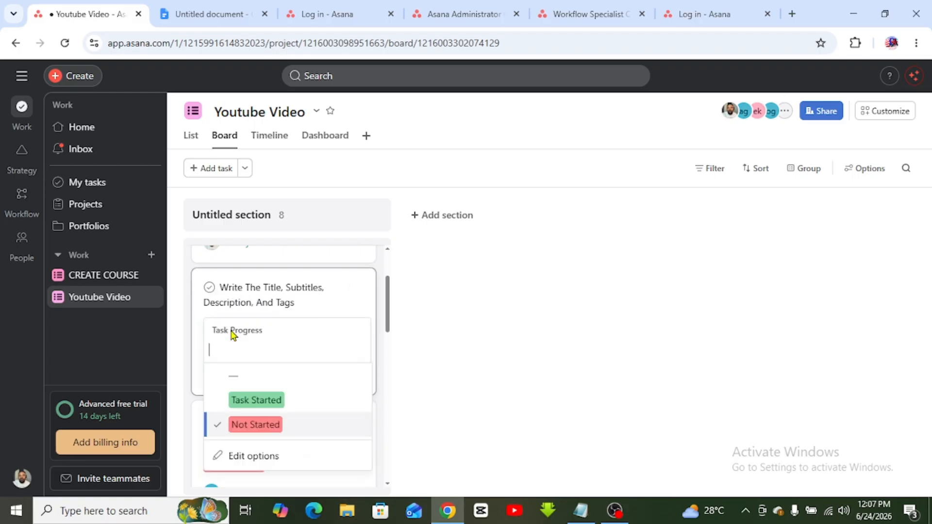
click(253, 407)
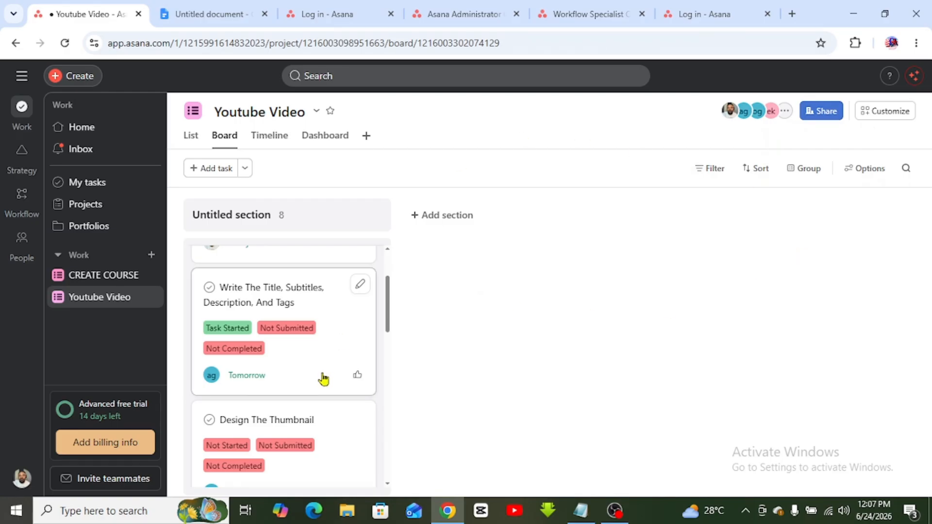
click(232, 334)
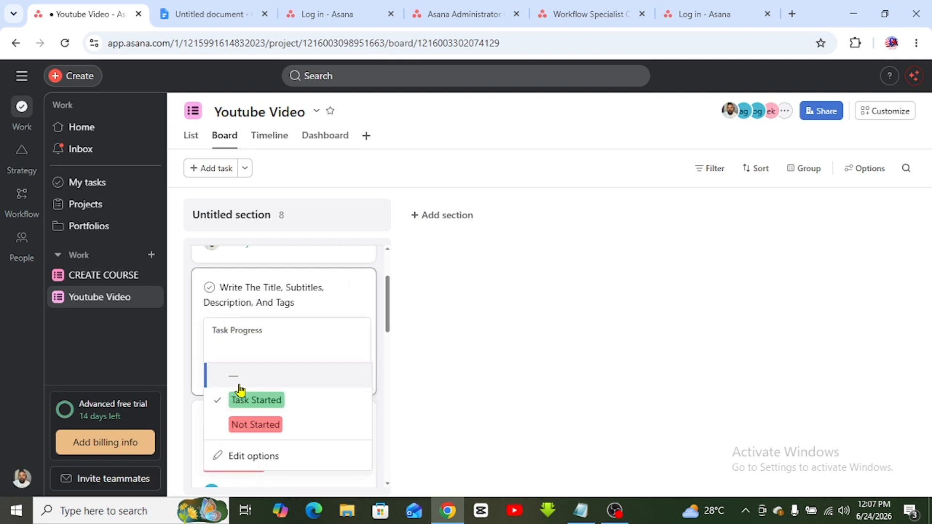
click(243, 423)
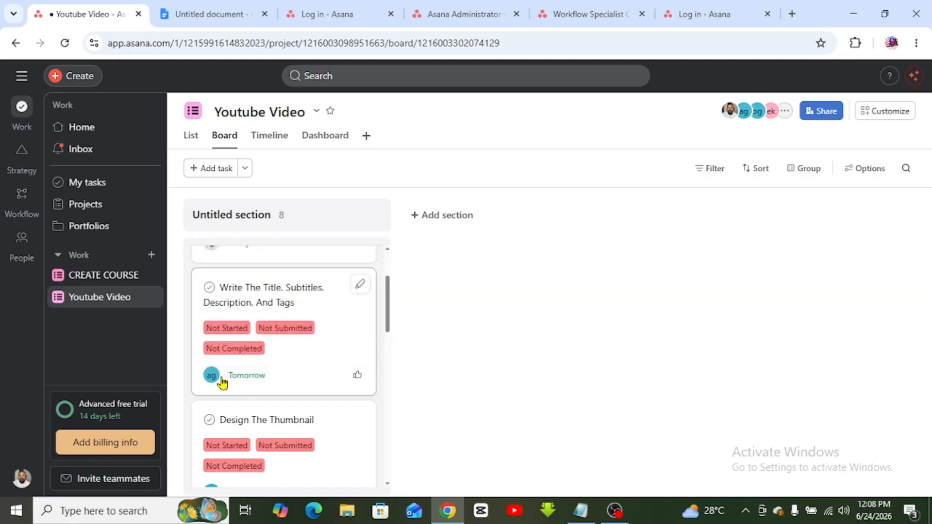
mouse_move(212, 379)
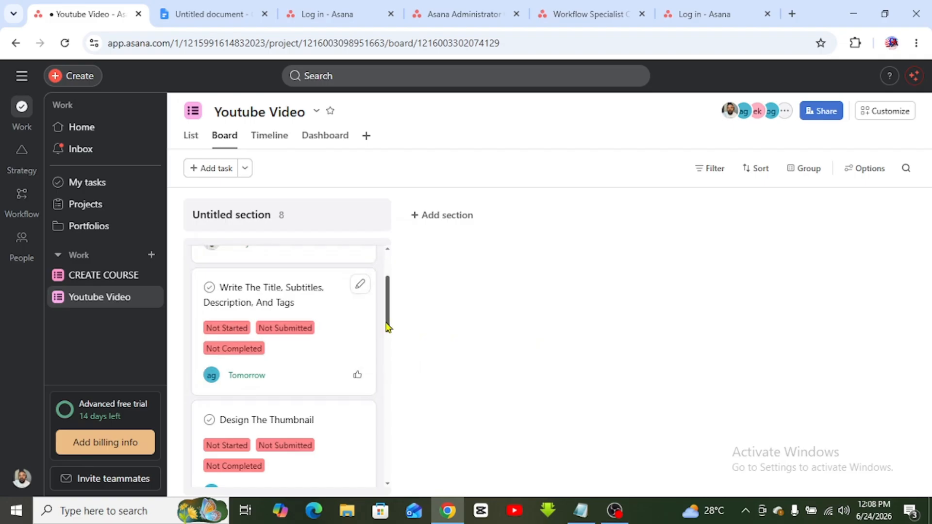
drag(387, 325, 389, 279)
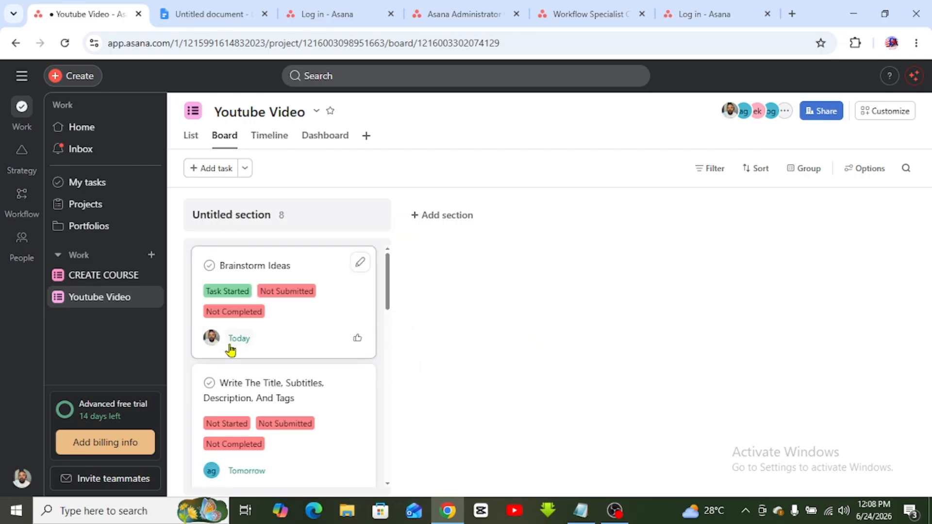
click(21, 480)
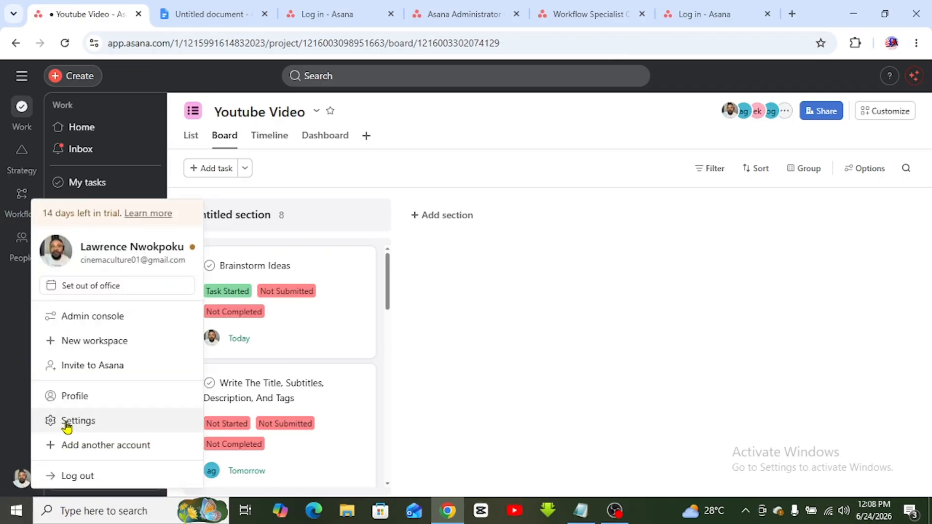
click(85, 421)
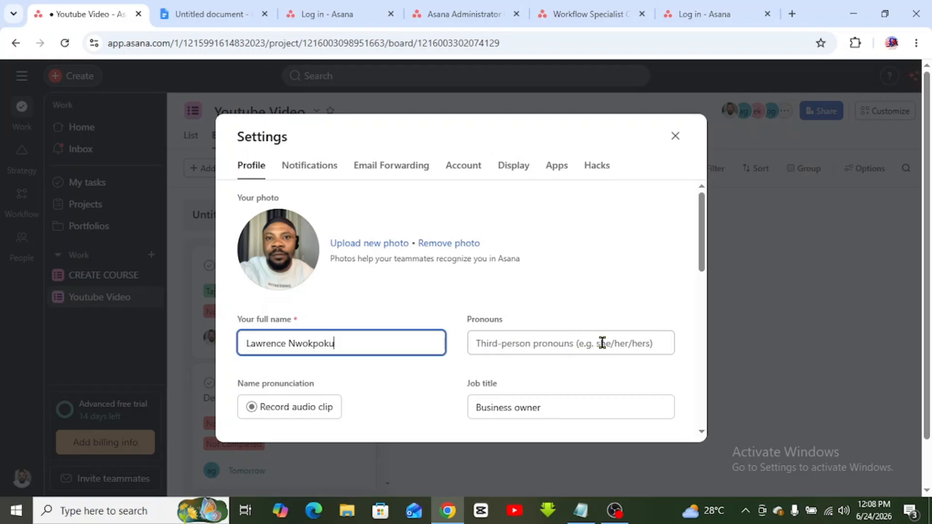
drag(700, 273, 717, 412)
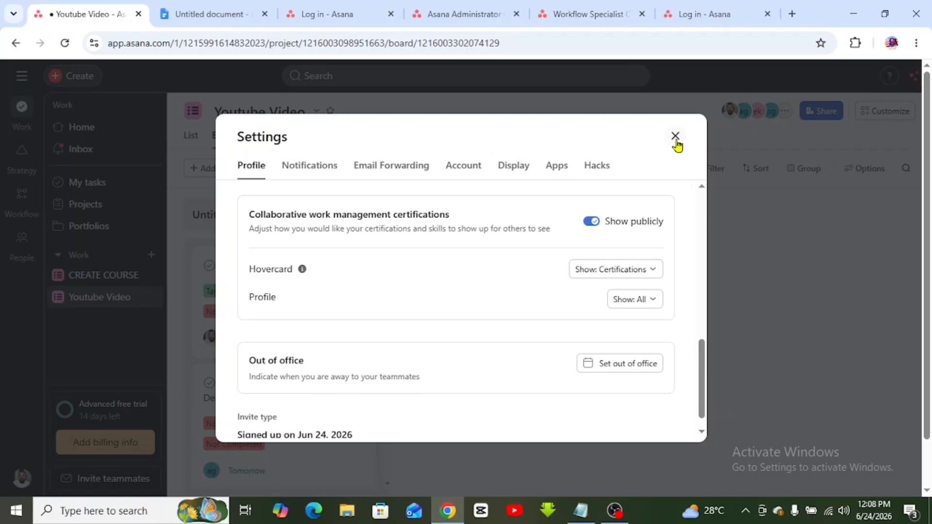
click(675, 137)
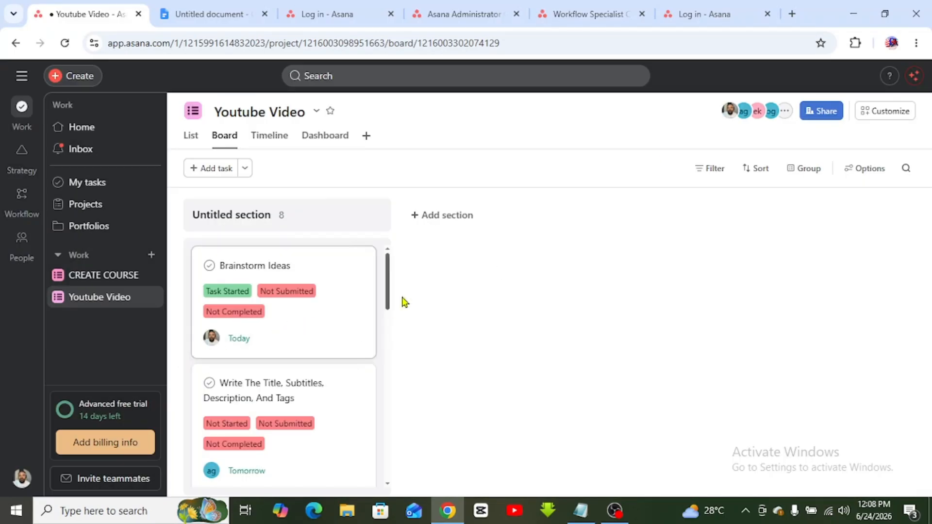
drag(388, 305, 389, 275)
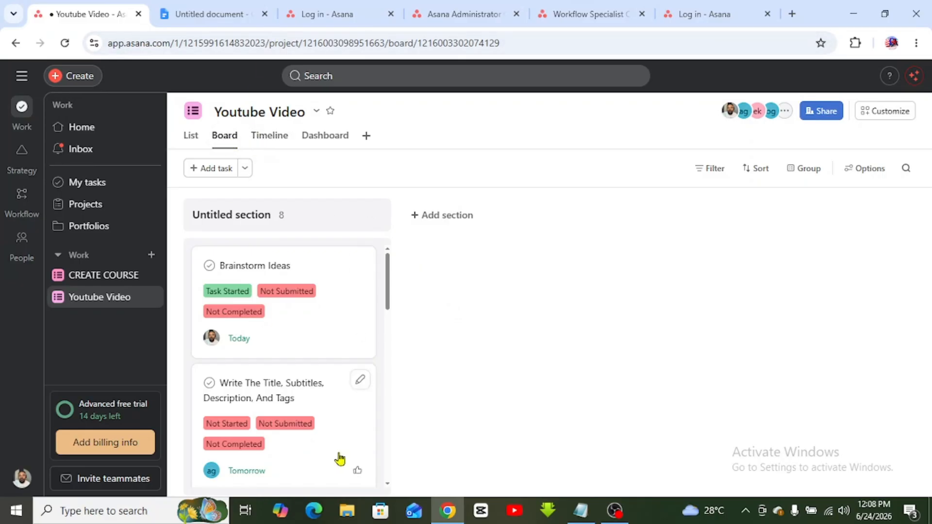
click(289, 142)
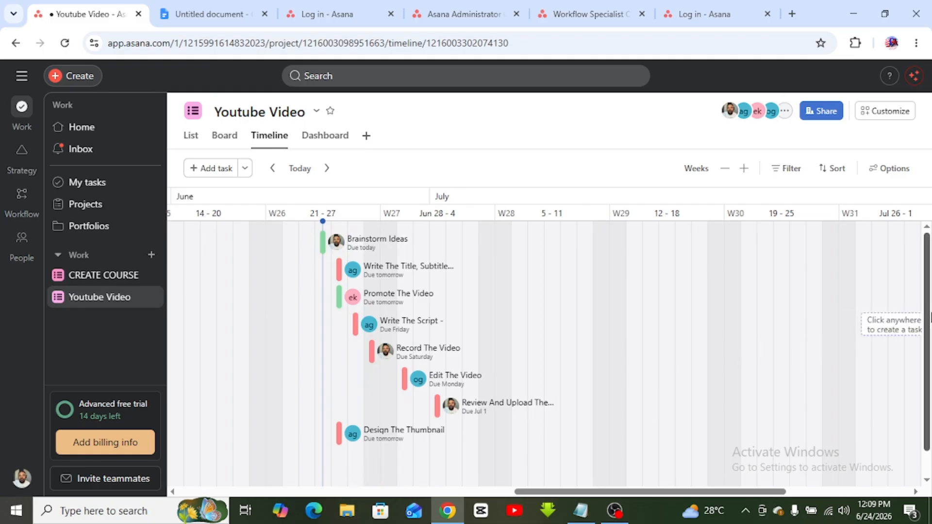
- Review the timeline, then open the project Dashboard showing 8 total and 8 incomplete tasks
mouse_move(928, 325)
mouse_down()
mouse_move(929, 373)
mouse_move(930, 323)
mouse_up()
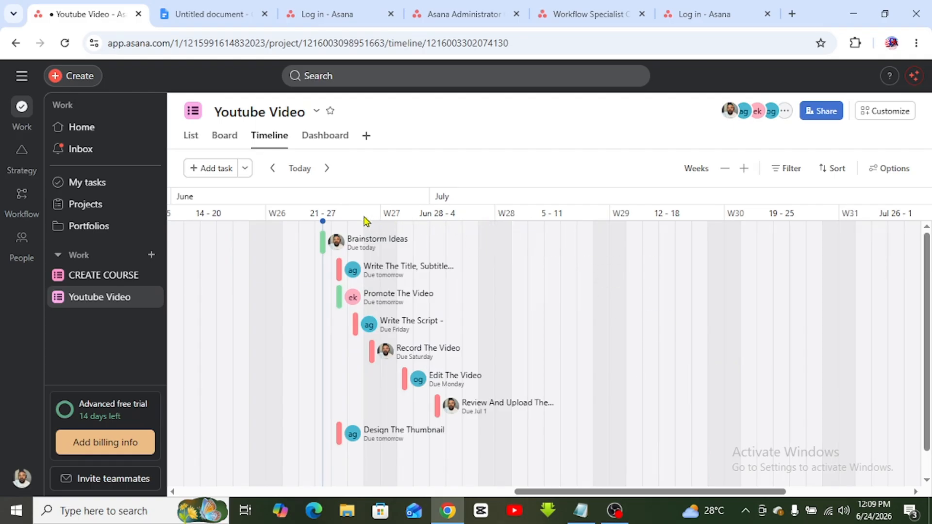
click(328, 138)
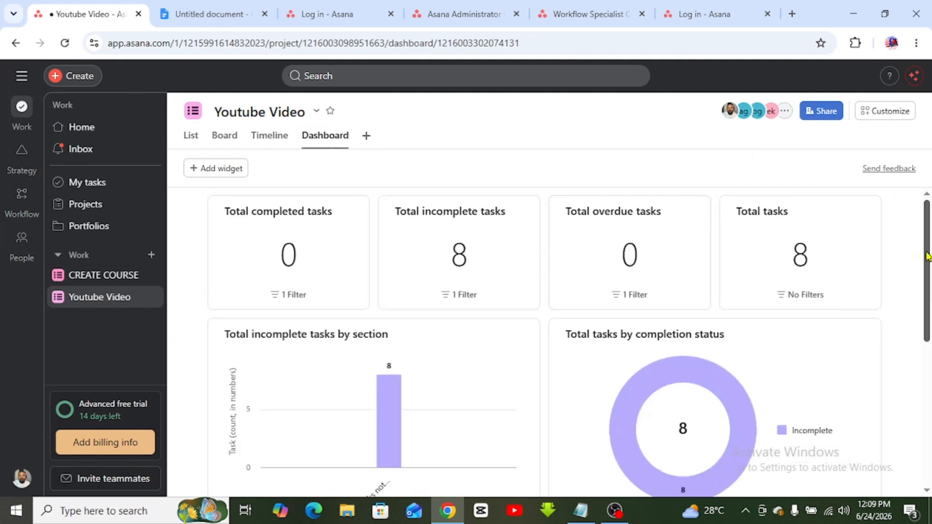
- Look over the dashboard charts of 8 incomplete tasks, then bring up the Add widget choices
drag(928, 256, 929, 331)
scroll(930, 331, down, 3)
scroll(930, 340, up, 5)
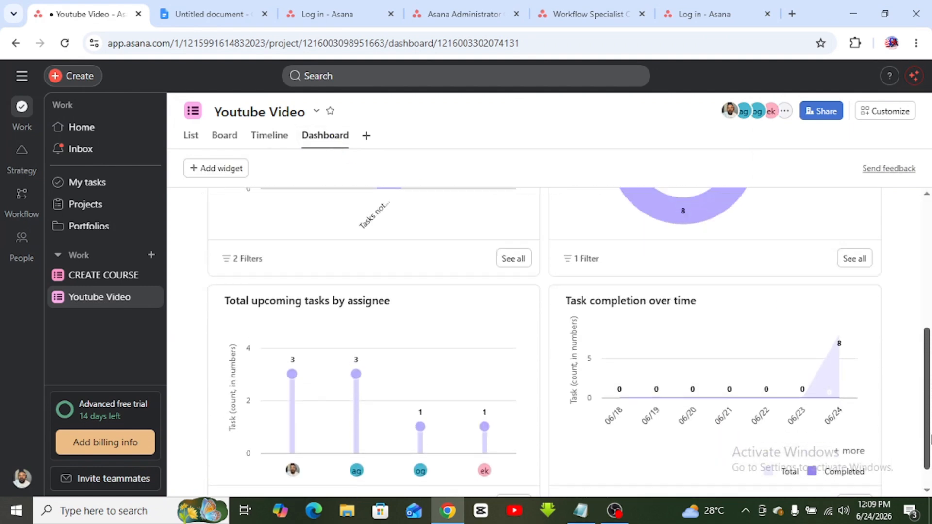
scroll(930, 347, up, 2)
mouse_move(425, 229)
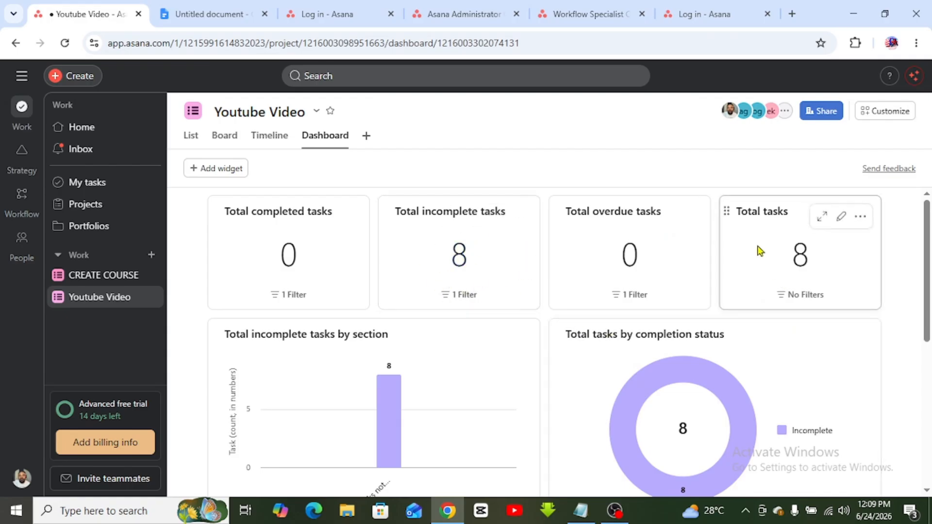
scroll(930, 408, down, 4)
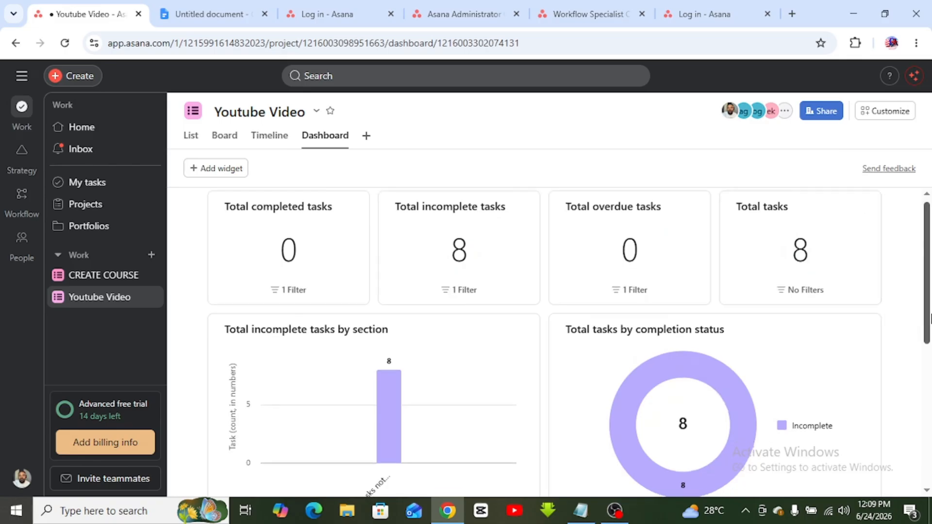
drag(931, 404, 916, 296)
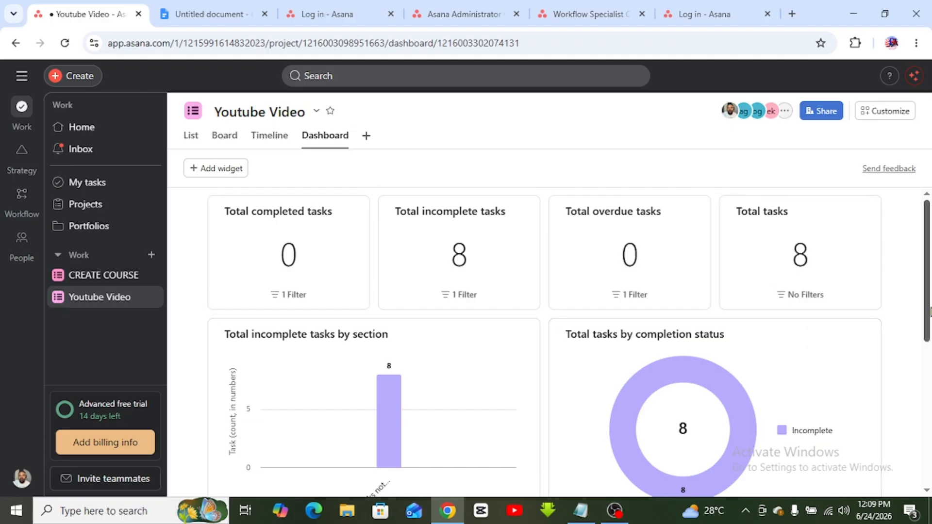
scroll(928, 233, down, 1)
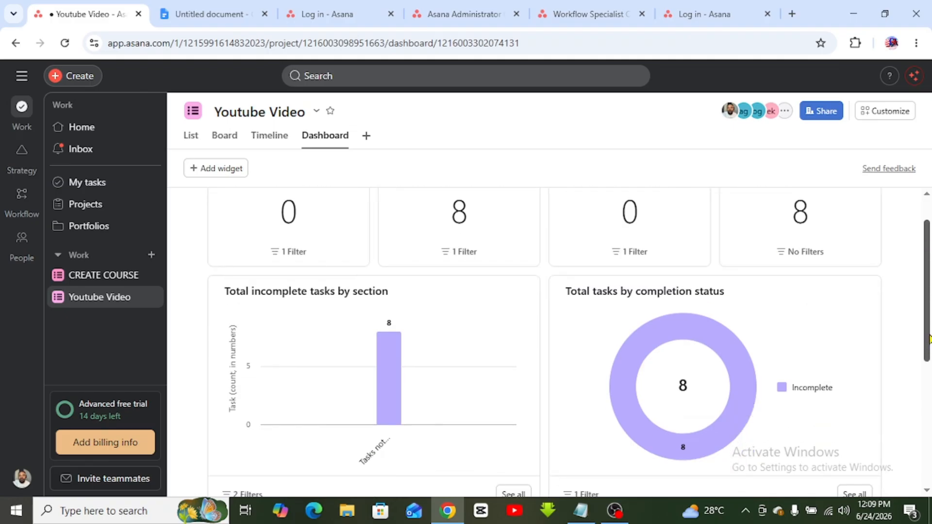
drag(930, 338, 929, 291)
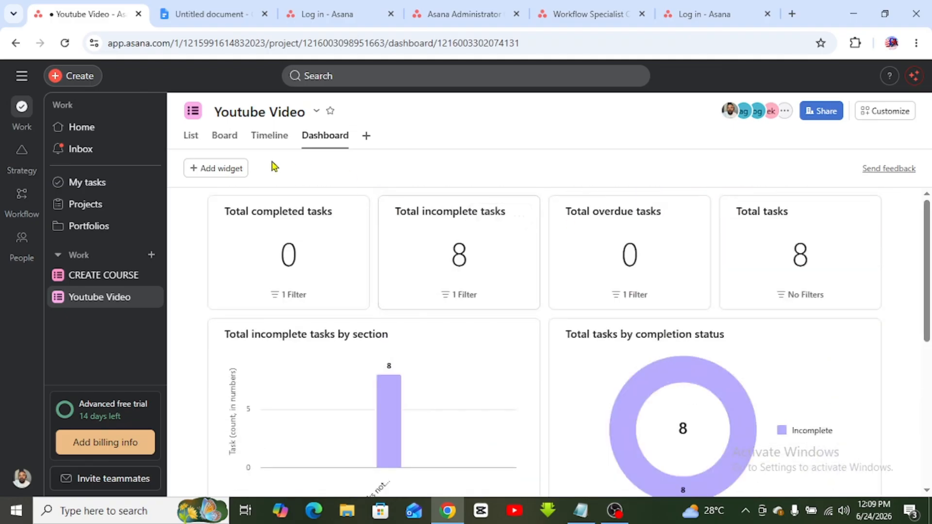
click(222, 171)
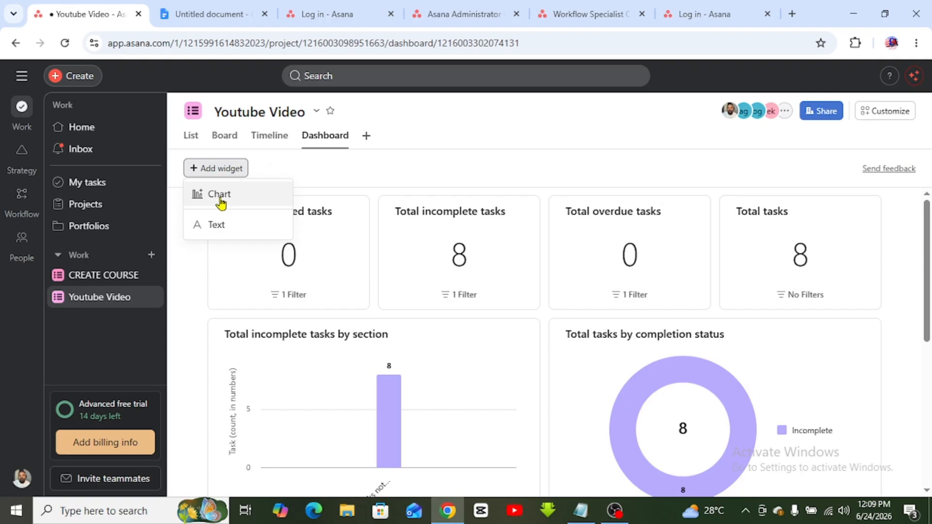
click(220, 196)
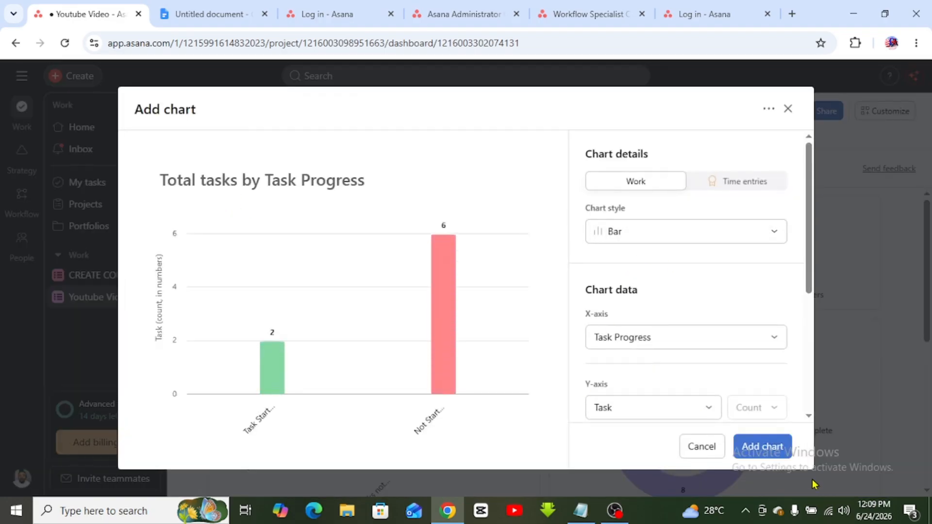
click(788, 109)
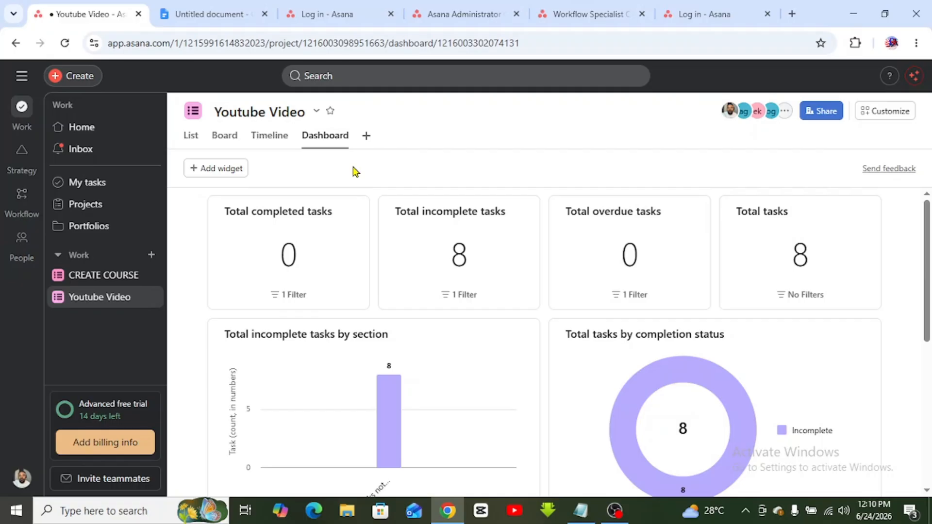
- In the project's Share dialog, enter the teammate's e-mail address and pick the suggested invitee
click(820, 110)
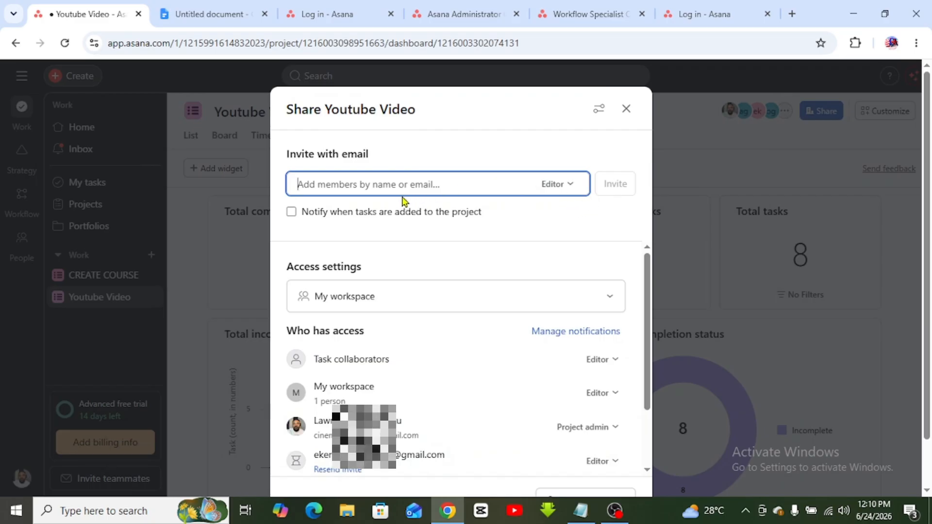
text(victo)
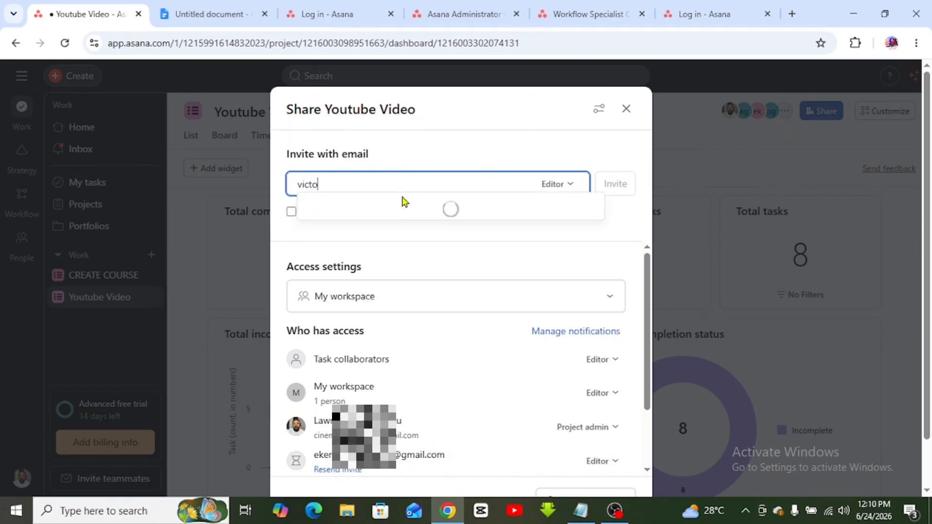
key(BackSpace)
key(BackSpace)
key(BackSpace)
key(BackSpace)
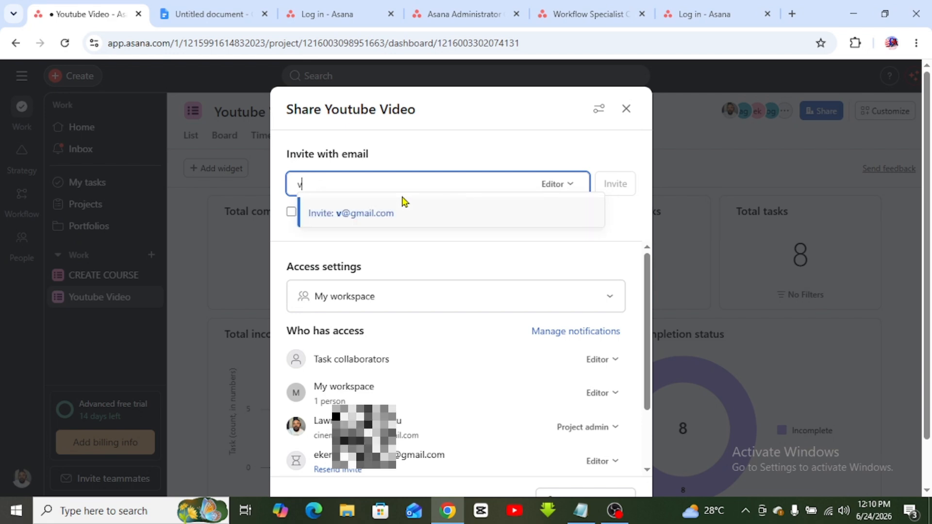
key(BackSpace)
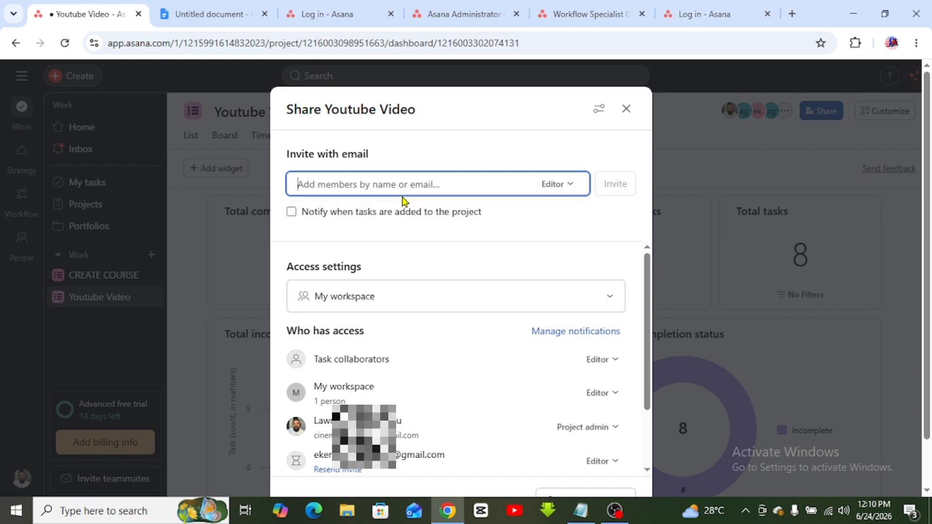
text(f)
key(BackSpace)
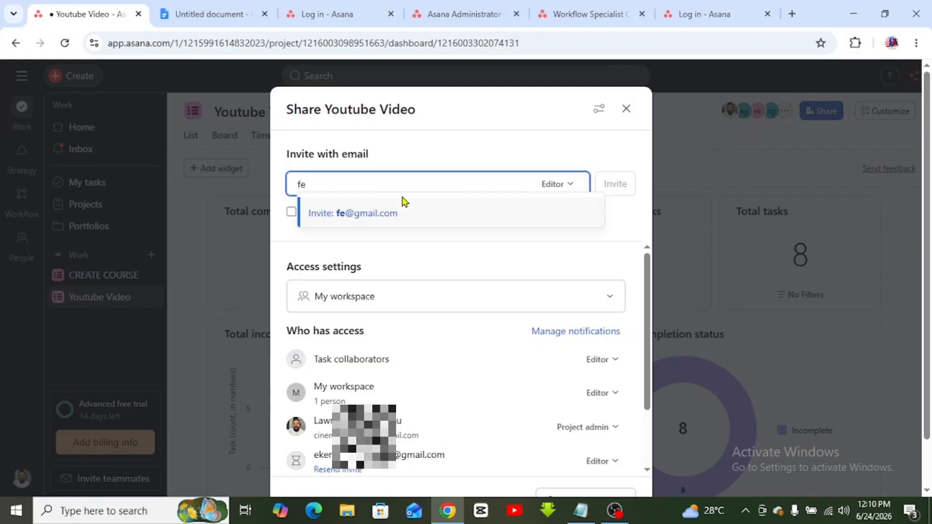
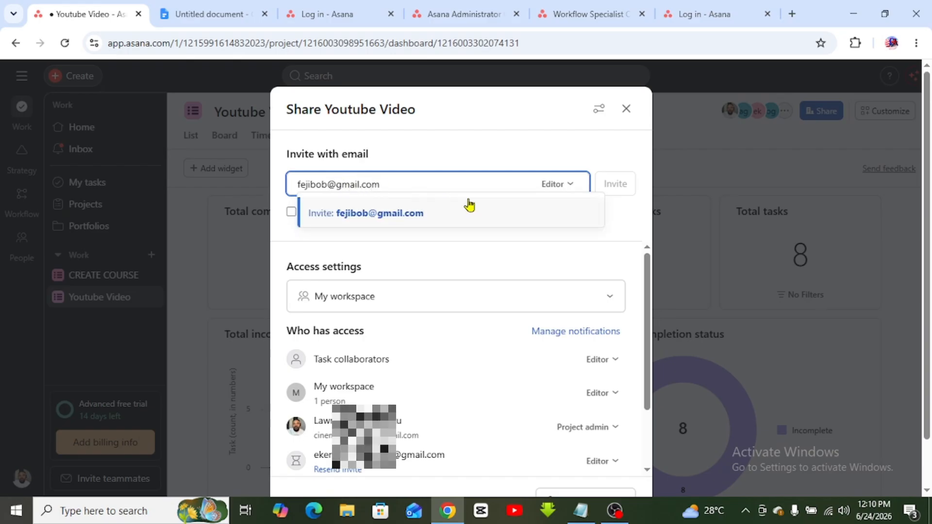
click(413, 225)
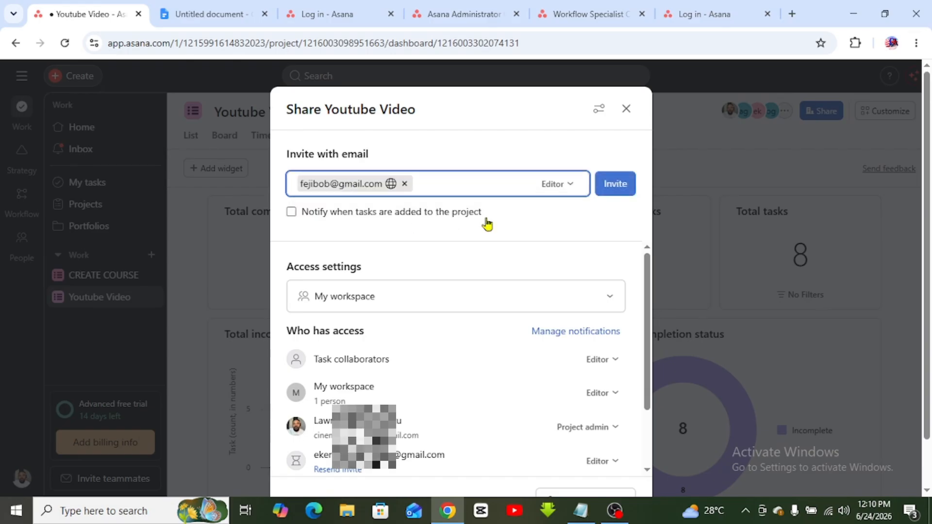
- Send the Editor invitation, dismiss the confirmation and close the share dialog
click(614, 190)
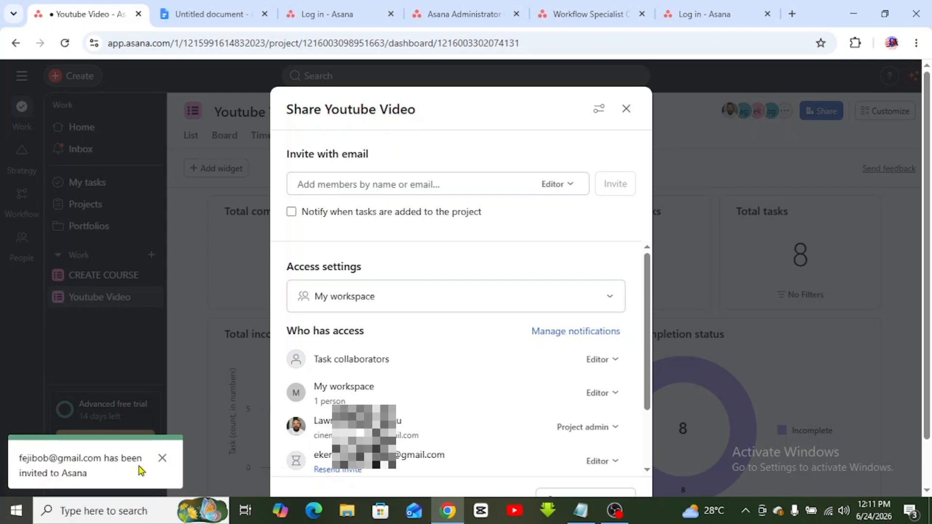
click(162, 459)
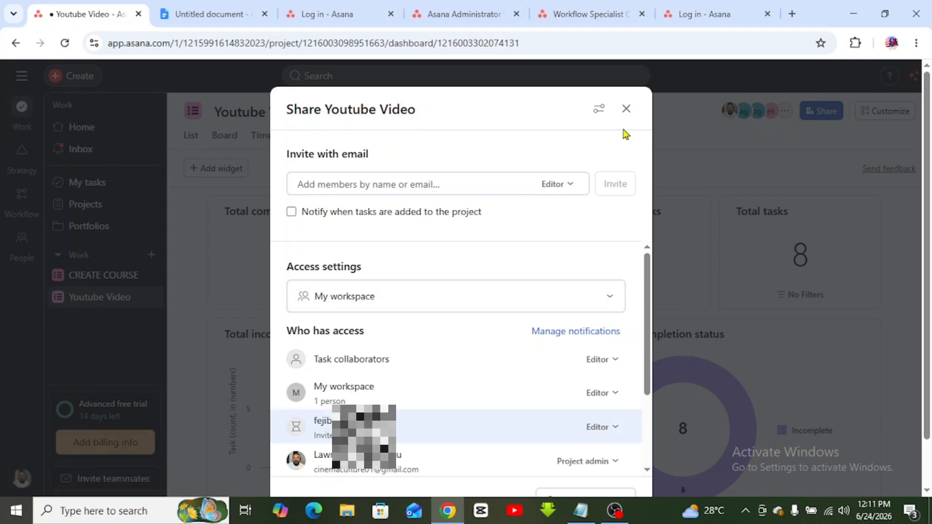
click(627, 110)
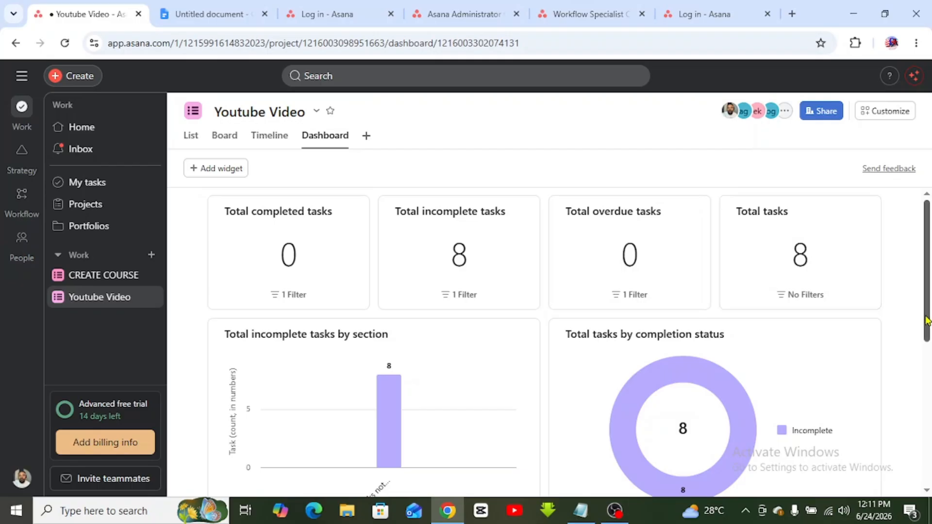
scroll(928, 340, down, 1)
scroll(928, 340, down, 6)
scroll(897, 224, up, 7)
- Open My tasks and scroll through Recently assigned tasks from Youtube Video and CREATE COURSE
click(72, 183)
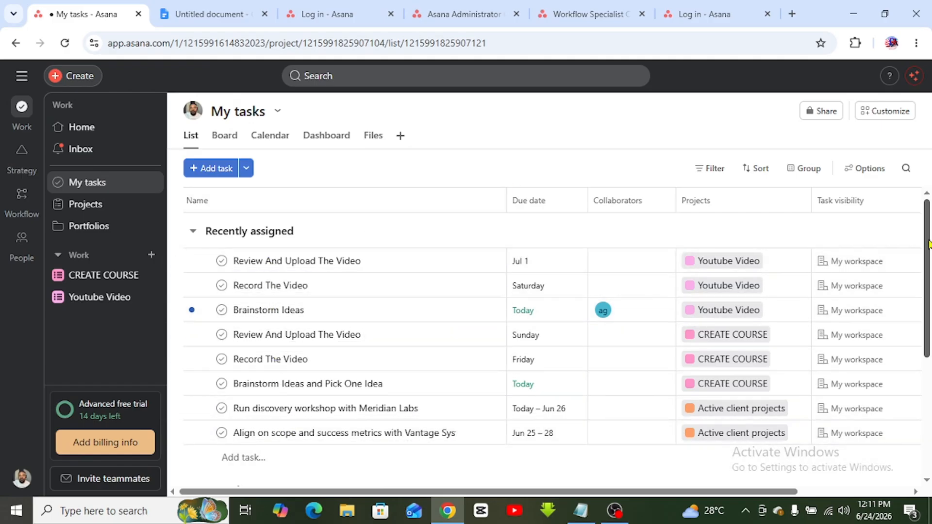
scroll(929, 243, down, 3)
scroll(928, 243, up, 3)
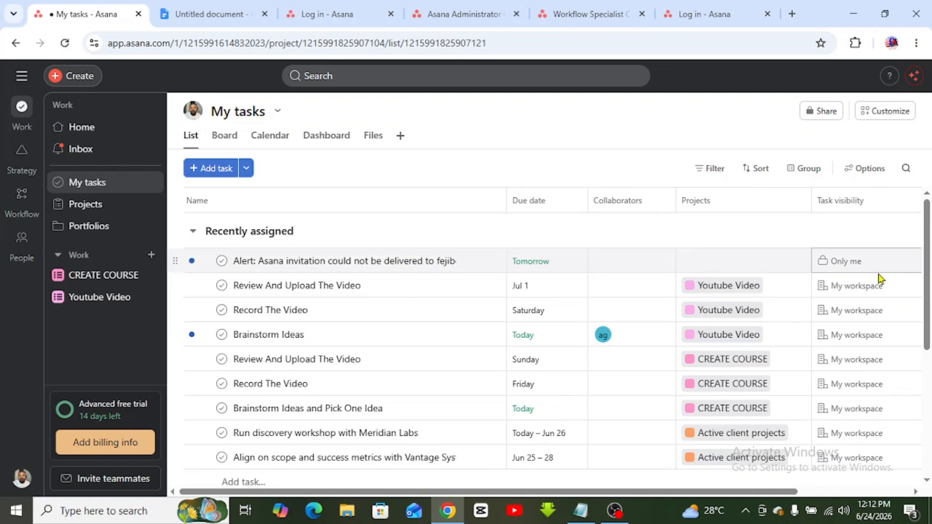
scroll(929, 266, down, 5)
scroll(929, 266, up, 5)
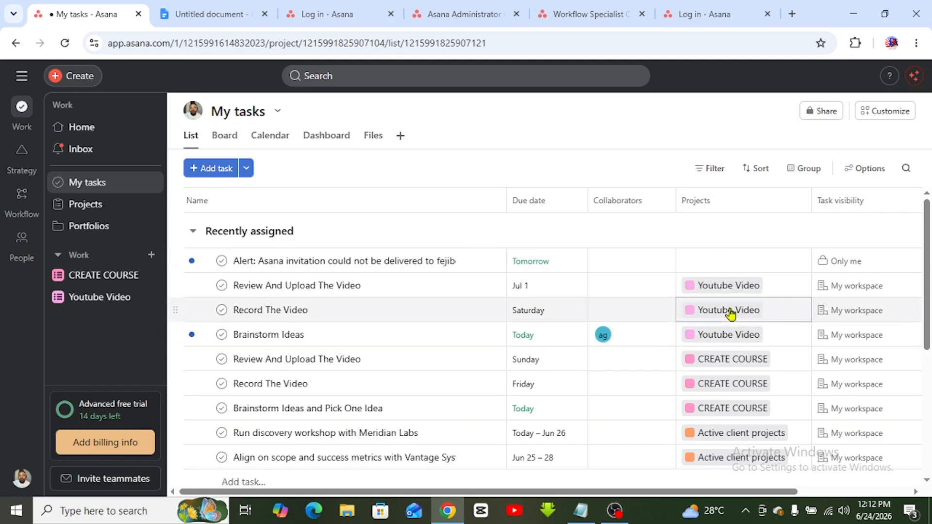
drag(927, 341, 930, 303)
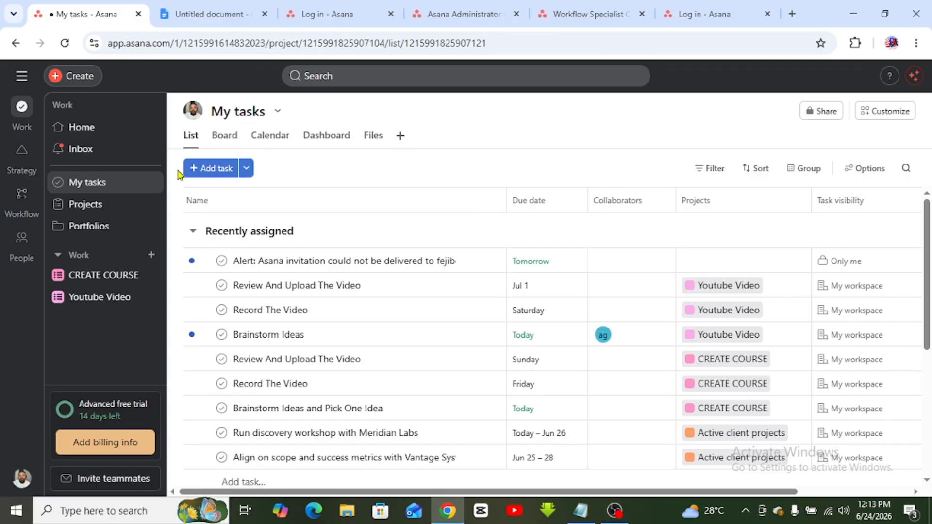
- Open Home and scroll past the People and My tasks widgets down to Learn Asana
click(68, 127)
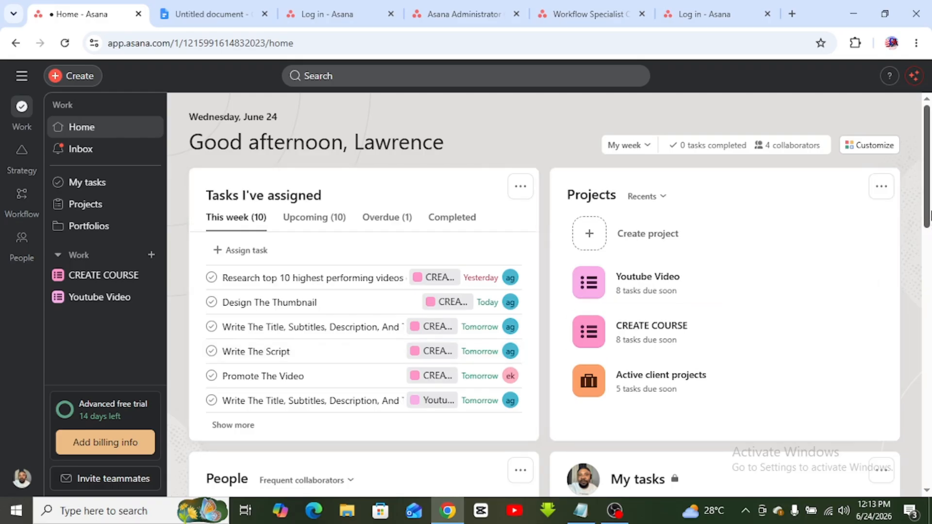
drag(928, 219, 927, 318)
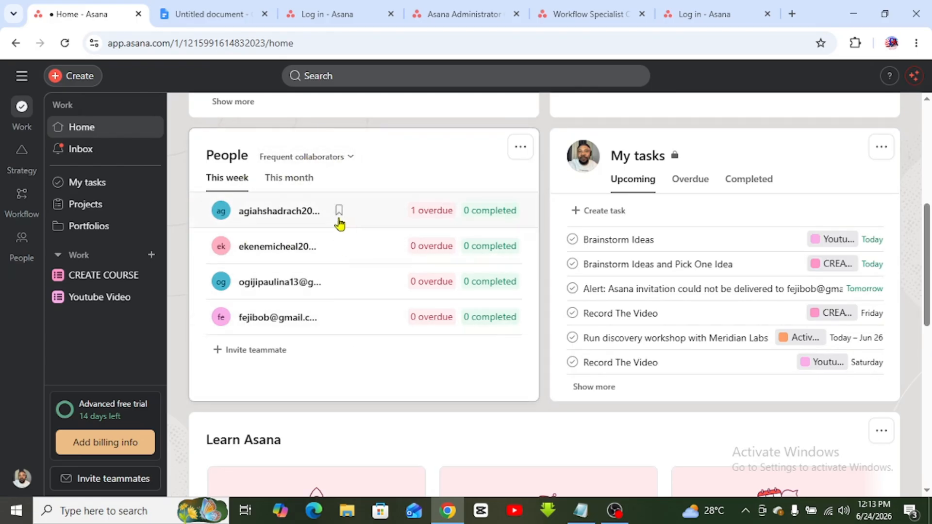
mouse_move(337, 216)
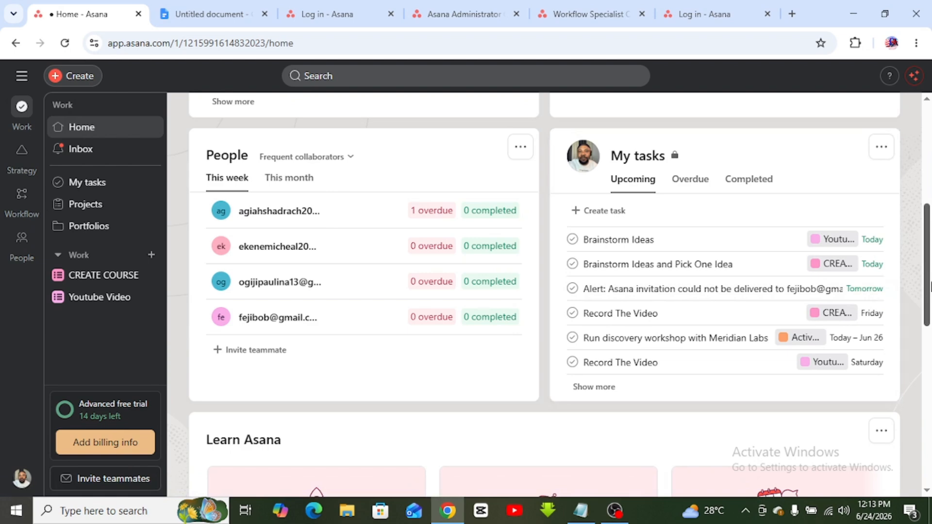
drag(930, 286, 930, 370)
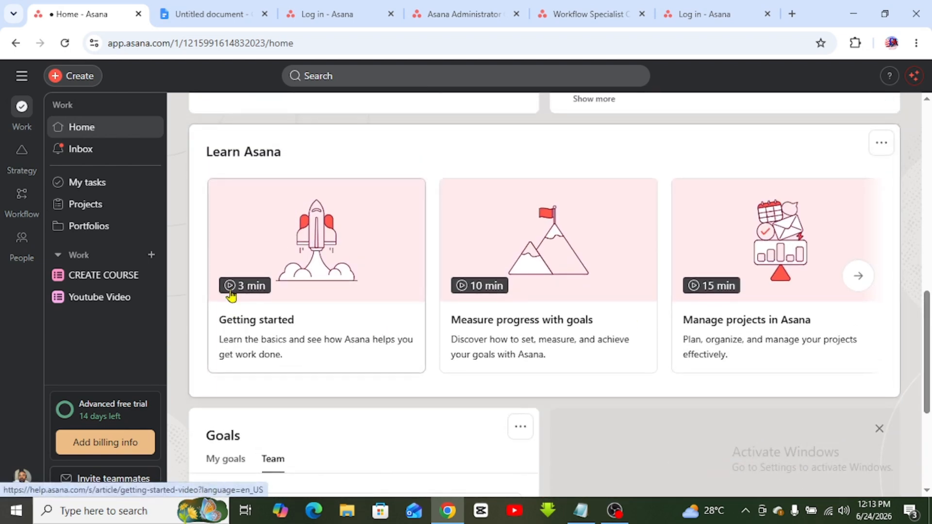
- Page through the Learn Asana tutorial cards, briefly opening and closing the live training page
click(858, 277)
click(859, 277)
click(859, 277)
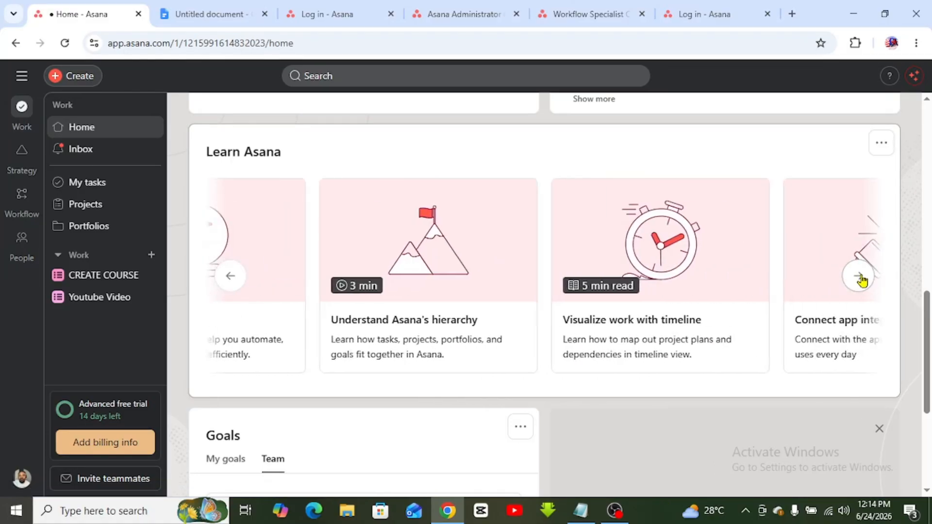
click(860, 277)
click(860, 278)
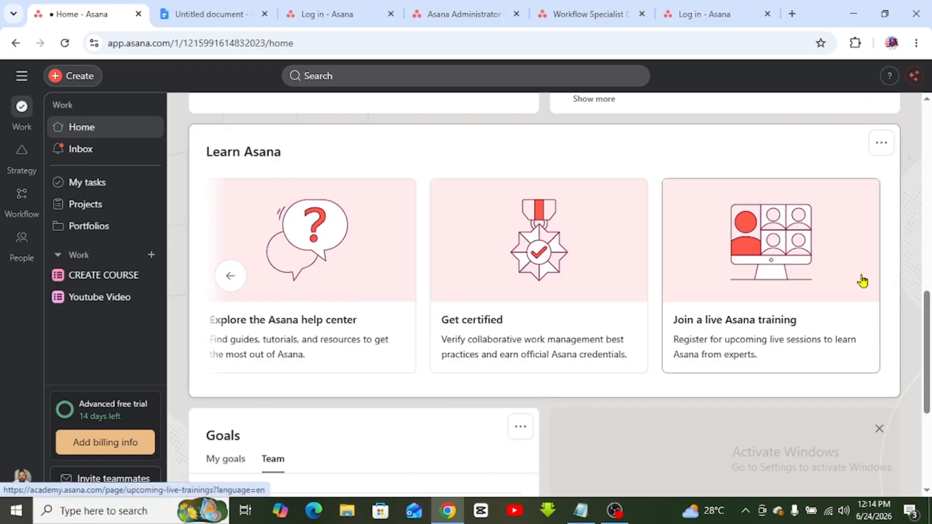
click(862, 281)
key(ctrl+w)
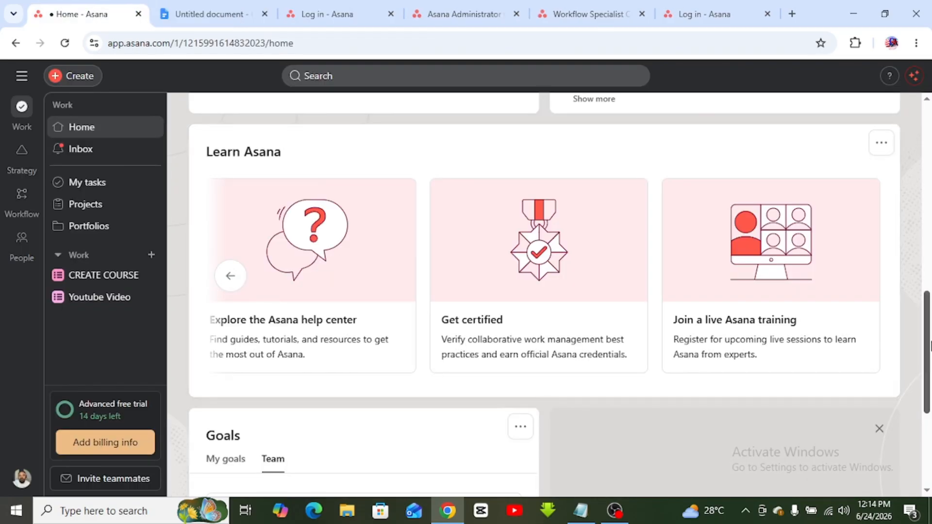
- Switch the Goals widget to My goals and scroll back to the top
drag(927, 311, 927, 381)
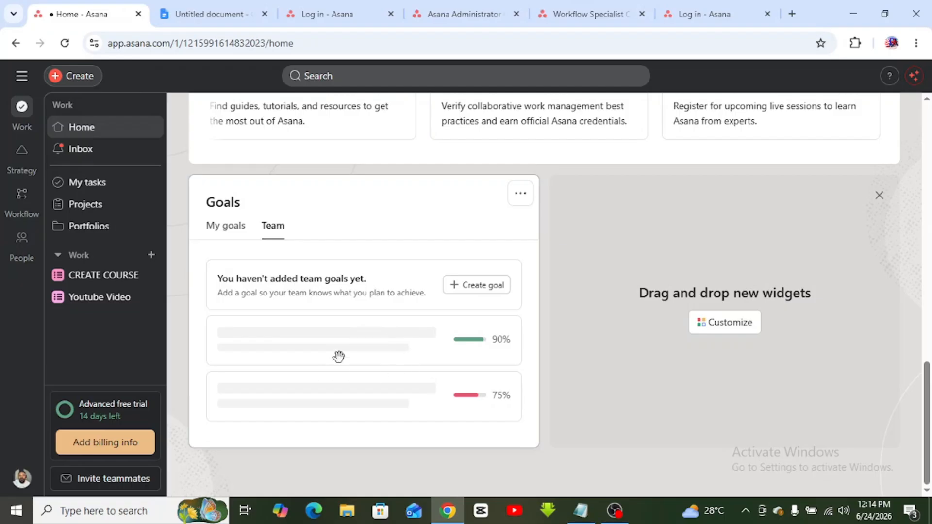
click(227, 226)
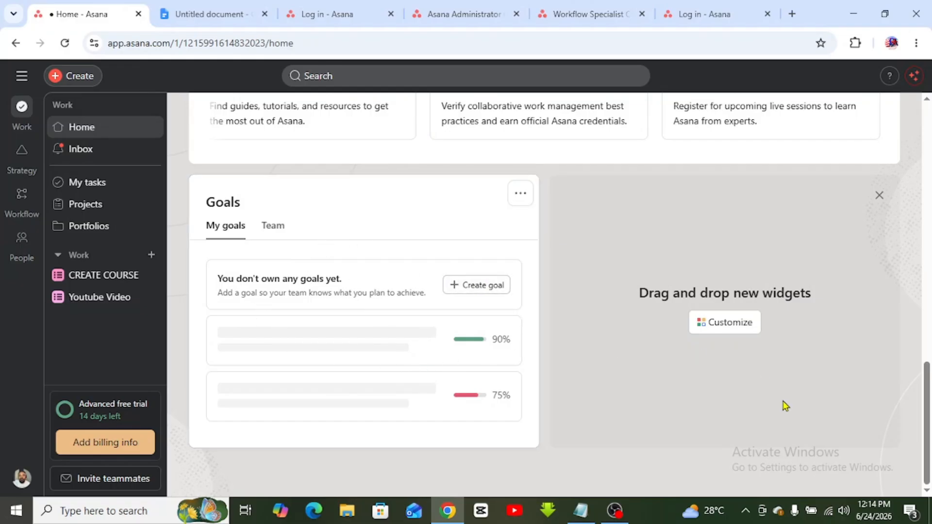
drag(930, 415, 927, 153)
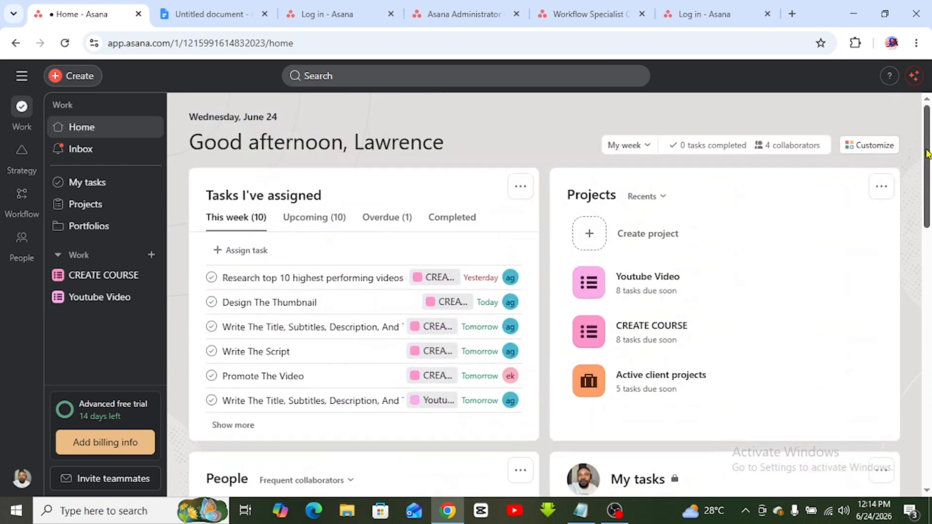